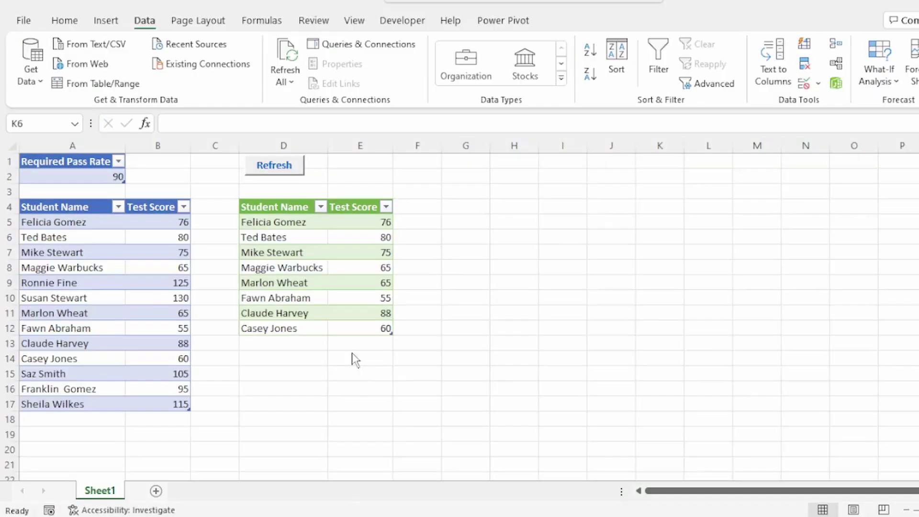
{"action": "left_click_drag", "start_coordinate": [272, 206], "coordinate": [275, 324]}
{"action": "left_click", "coordinate": [78, 160]}
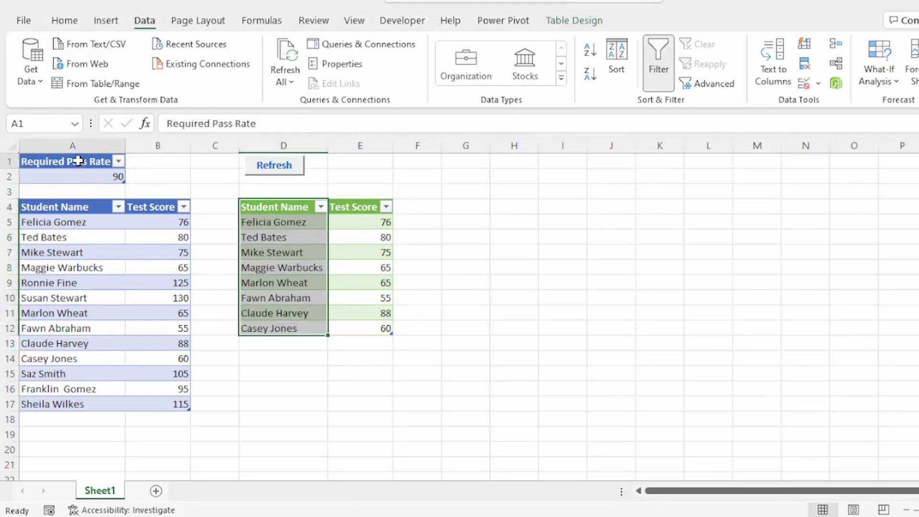
{"action": "left_click_drag", "start_coordinate": [78, 161], "coordinate": [96, 177]}
{"action": "left_click_drag", "start_coordinate": [371, 206], "coordinate": [372, 329]}
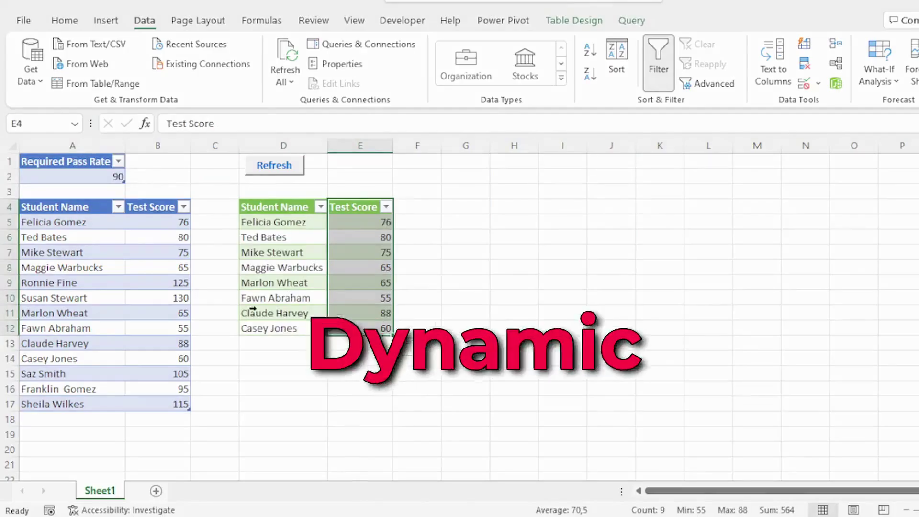
- Set the required pass rate to 60, refresh the filtered student table and select its first rows
{"action": "left_click", "coordinate": [115, 176]}
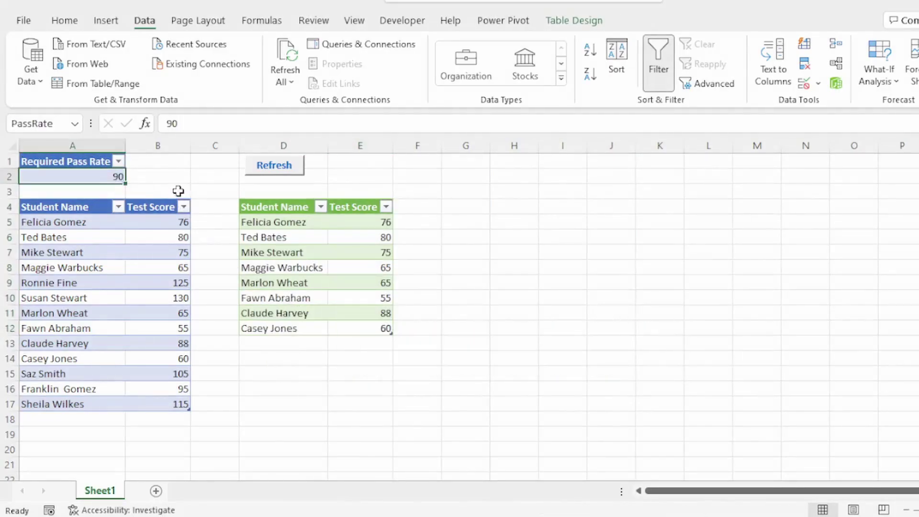
{"action": "type", "text": "6"}
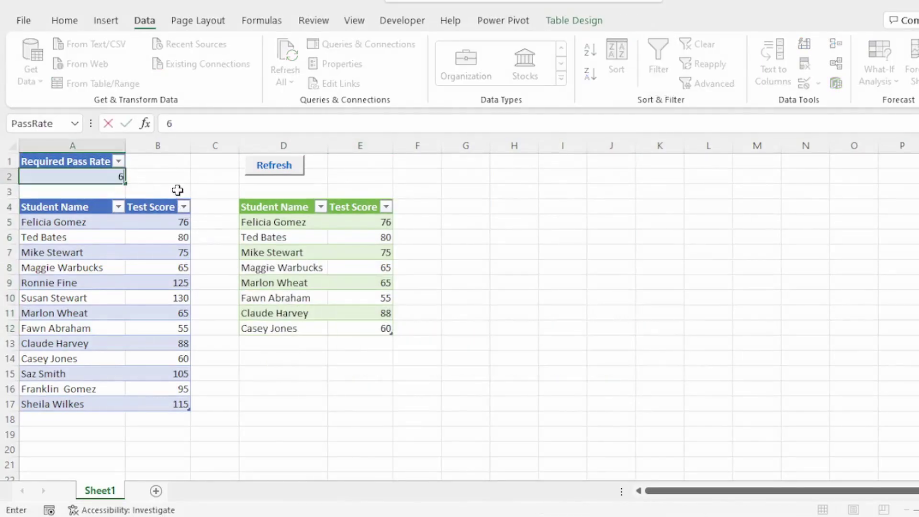
{"action": "key", "text": "Return"}
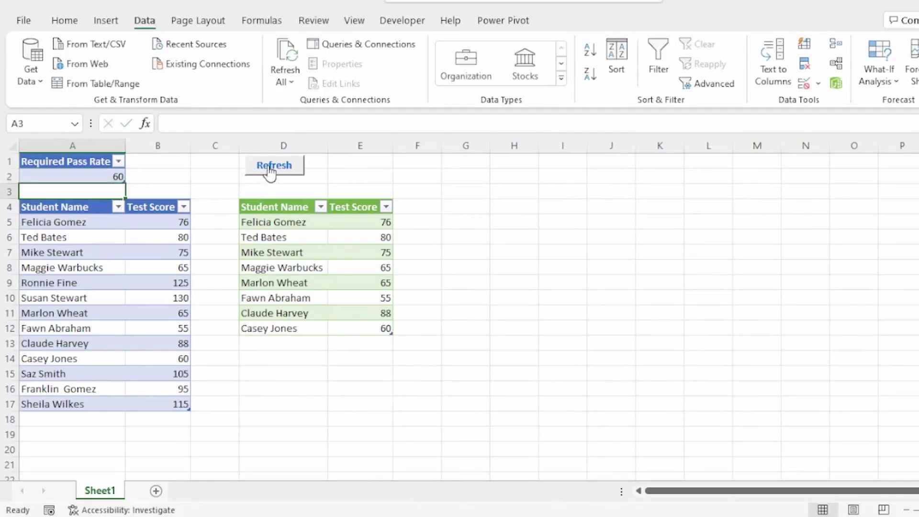
{"action": "left_click_drag", "start_coordinate": [262, 205], "coordinate": [348, 218]}
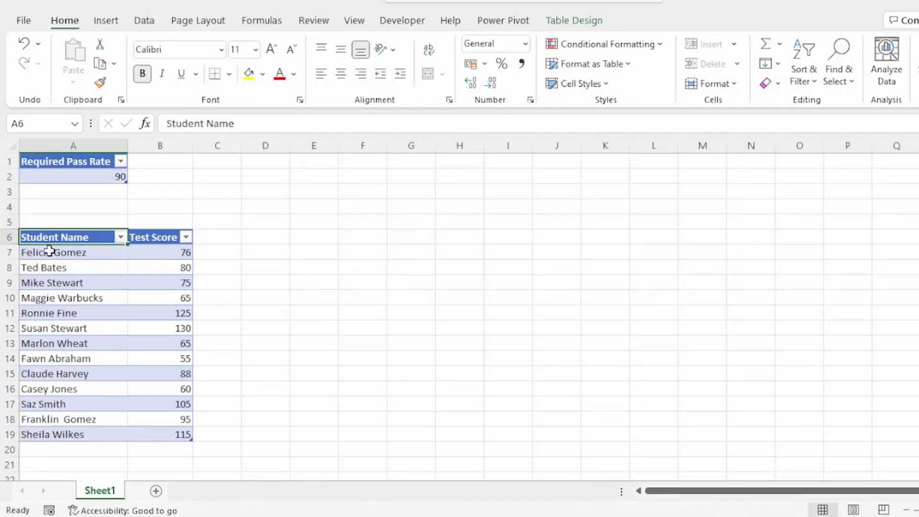
- Check the names of the test score and pass rate tables, and load the required pass rate table into Power Query
{"action": "left_click", "coordinate": [573, 21]}
{"action": "left_click", "coordinate": [46, 63]}
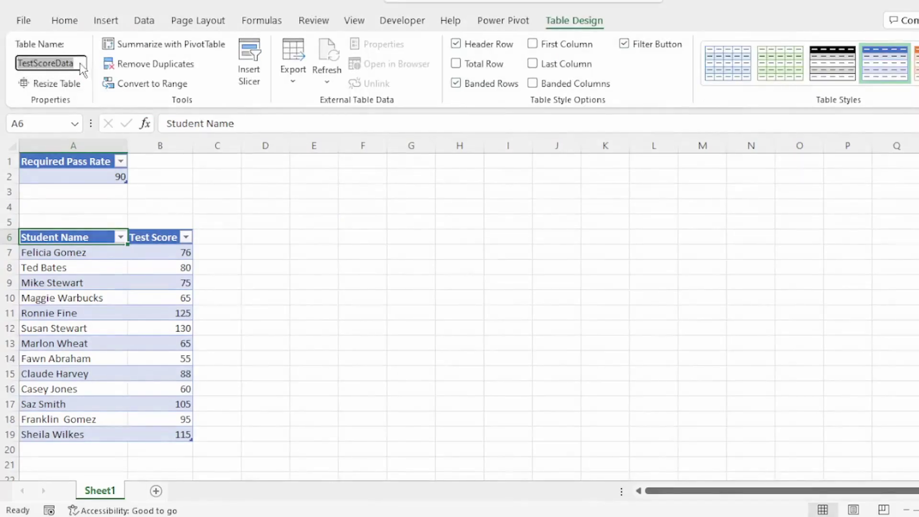
{"action": "left_click", "coordinate": [59, 159]}
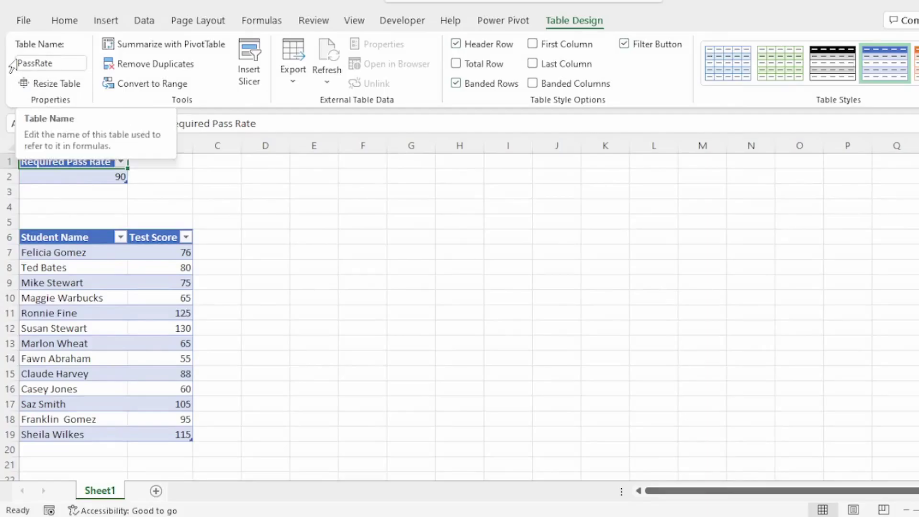
{"action": "left_click", "coordinate": [69, 176]}
{"action": "right_click", "coordinate": [69, 176]}
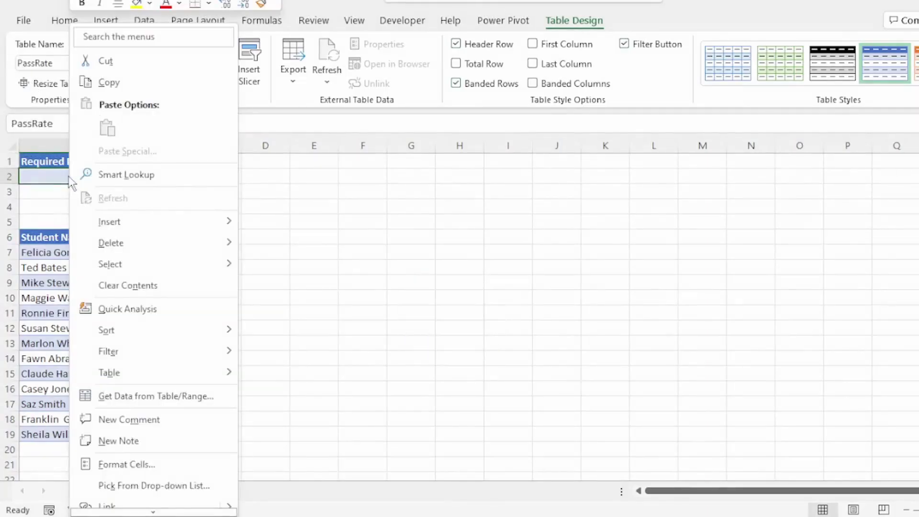
{"action": "left_click", "coordinate": [135, 397]}
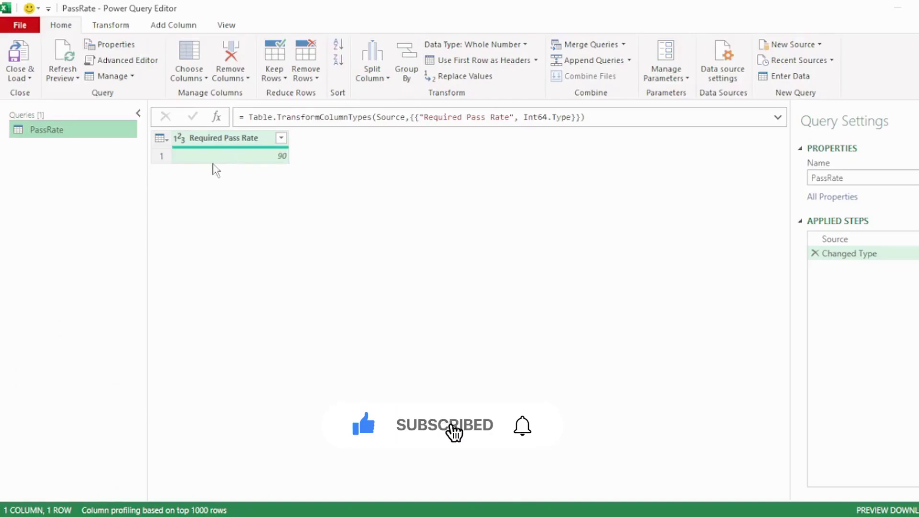
- Close the PassRate query and load it to the workbook as a connection only
{"action": "left_click", "coordinate": [22, 78]}
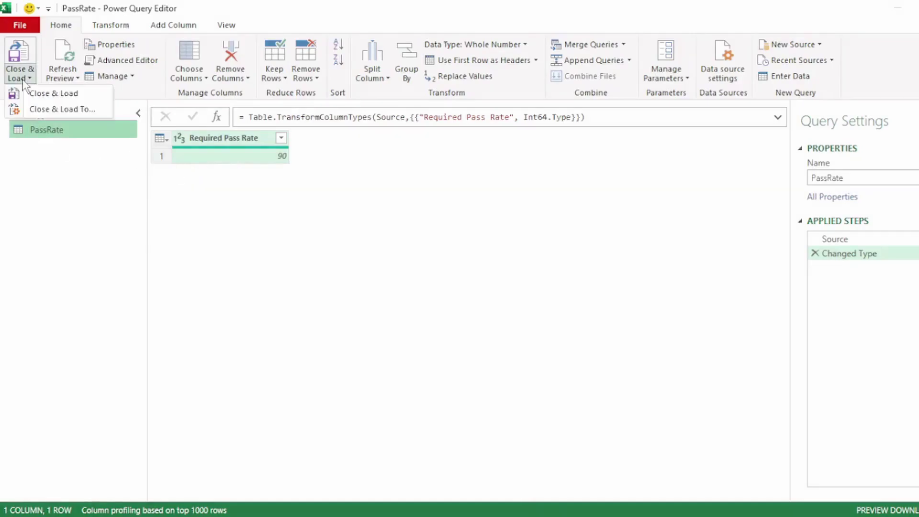
{"action": "left_click", "coordinate": [53, 109]}
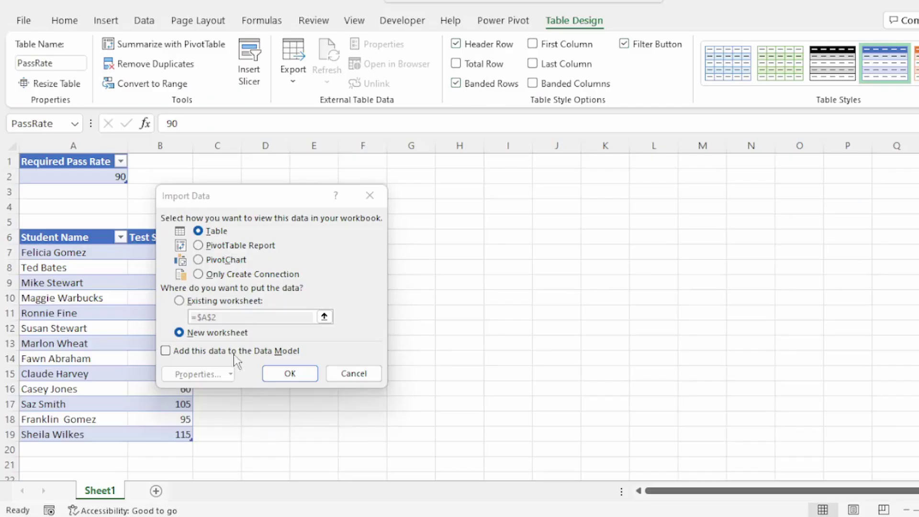
{"action": "left_click", "coordinate": [197, 274]}
{"action": "left_click", "coordinate": [290, 373]}
- Load the student test score table into Power Query as a second query
{"action": "left_click", "coordinate": [75, 267]}
{"action": "right_click", "coordinate": [76, 268]}
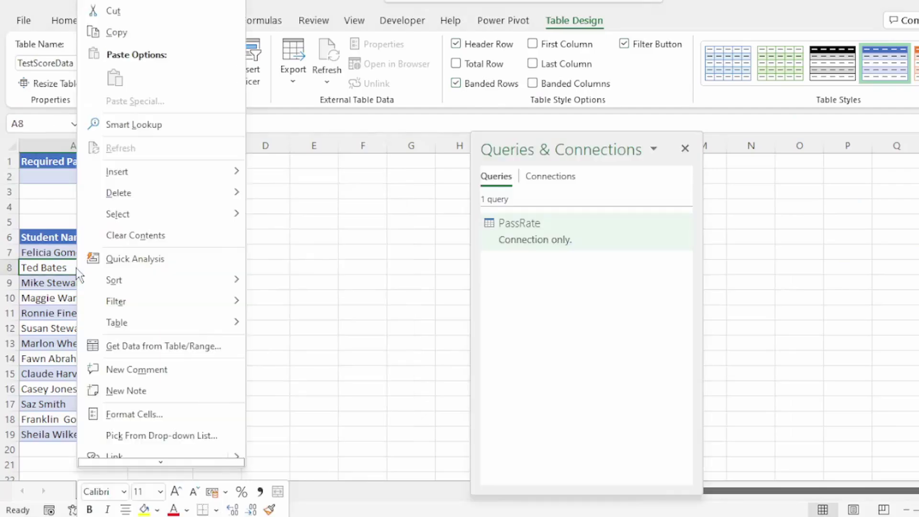
{"action": "left_click", "coordinate": [137, 350]}
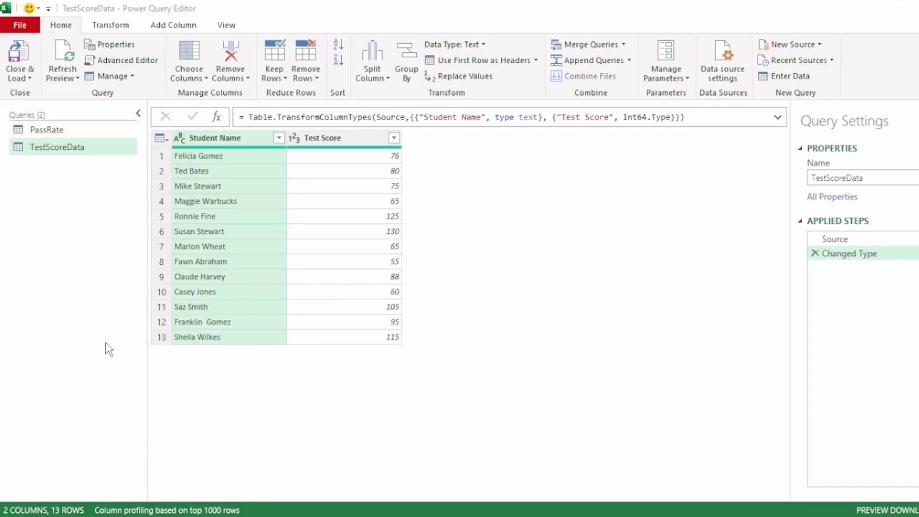
- Remove the Changed Type step from the PassRate query and drill down into its single pass rate value
{"action": "left_click", "coordinate": [47, 132]}
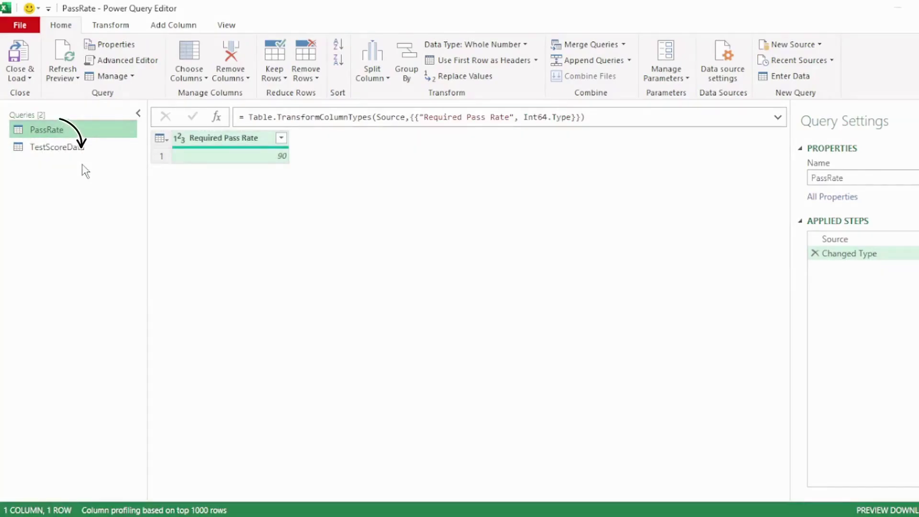
{"action": "left_click", "coordinate": [815, 254]}
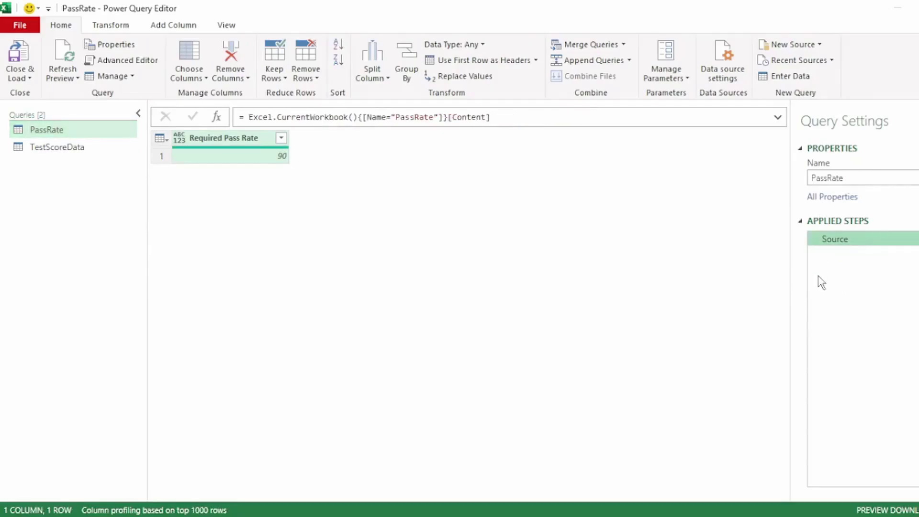
{"action": "left_click", "coordinate": [241, 210]}
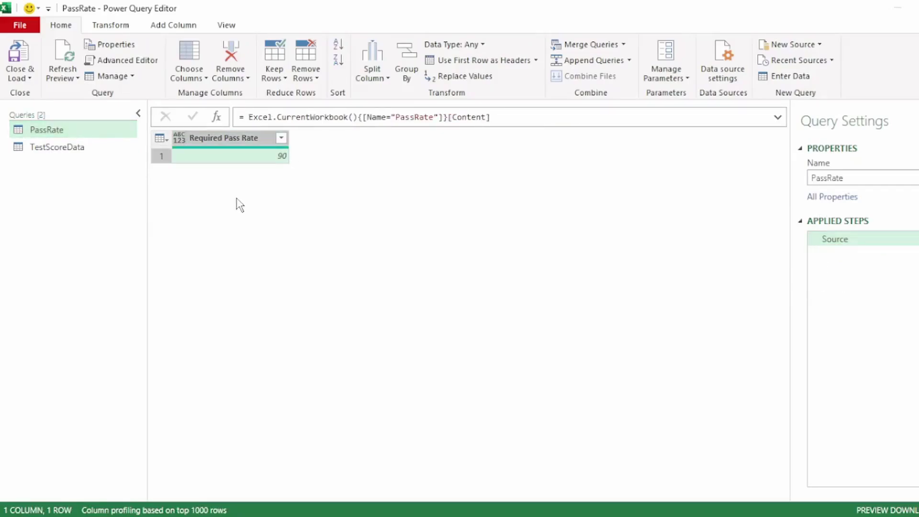
{"action": "right_click", "coordinate": [244, 157]}
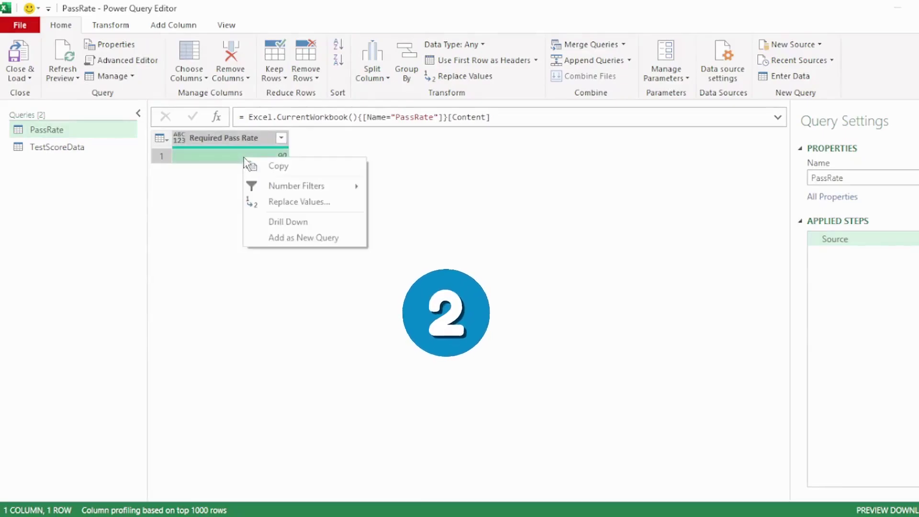
{"action": "left_click", "coordinate": [286, 226]}
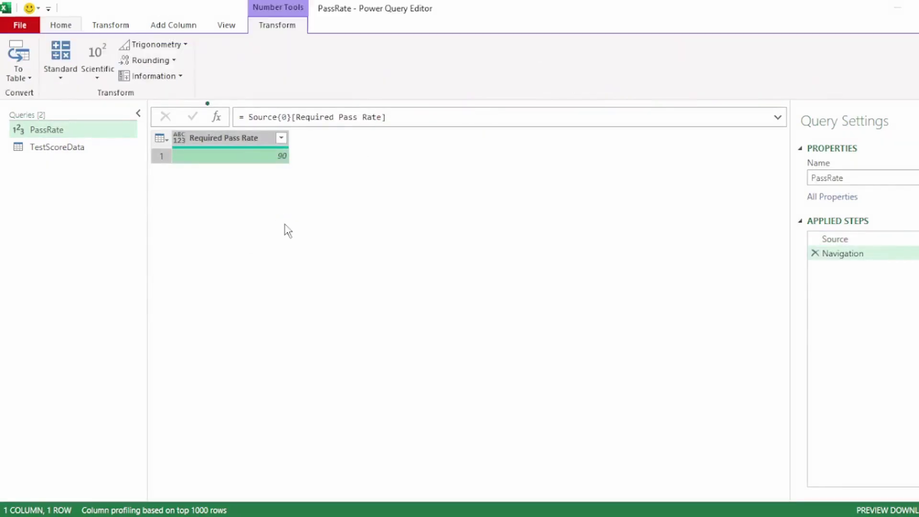
{"action": "left_click", "coordinate": [156, 139]}
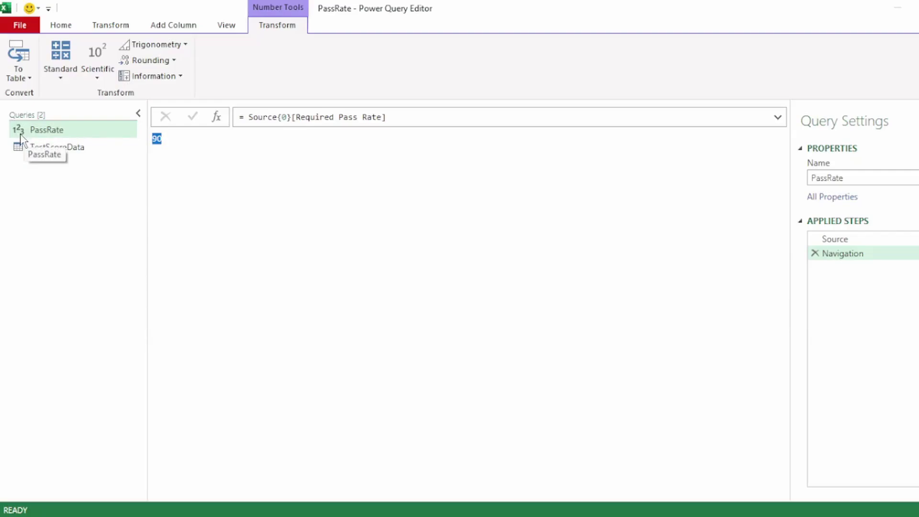
- Filter the Test Score column of the TestScoreData query to keep only the score 55
{"action": "left_click", "coordinate": [67, 146]}
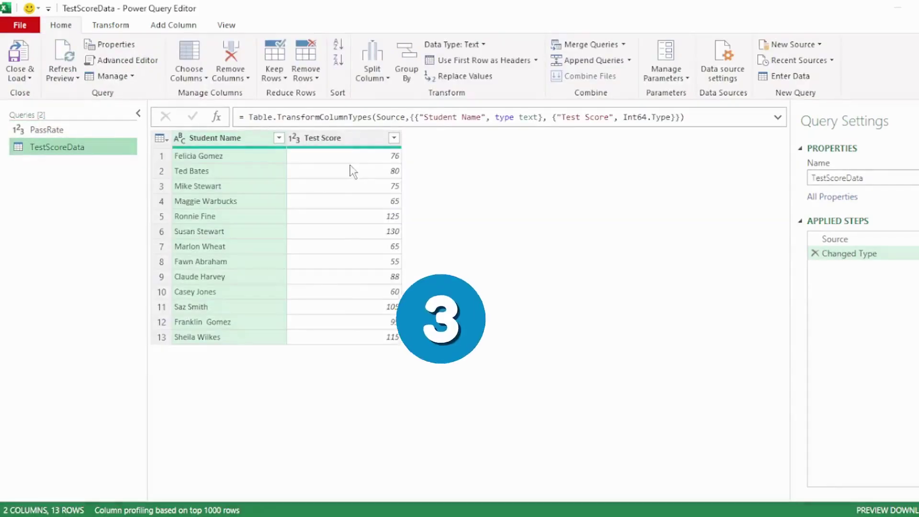
{"action": "left_click", "coordinate": [353, 139]}
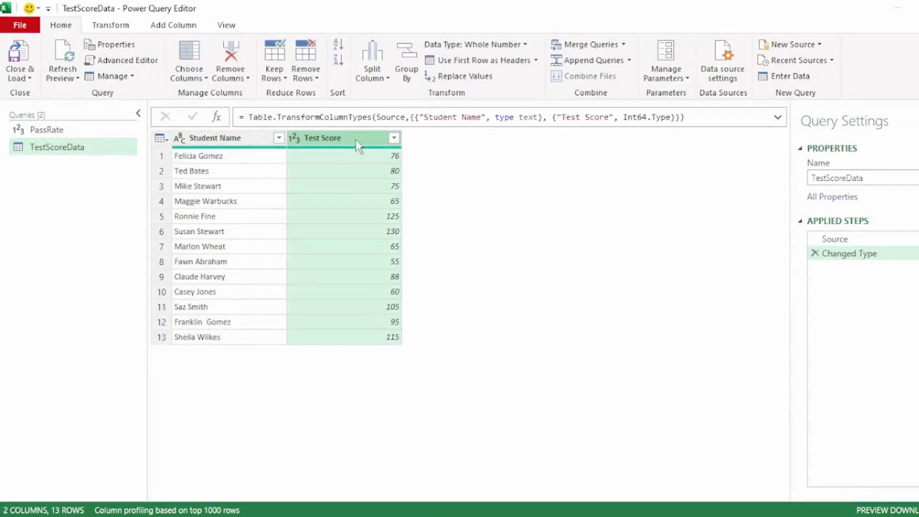
{"action": "left_click", "coordinate": [394, 138]}
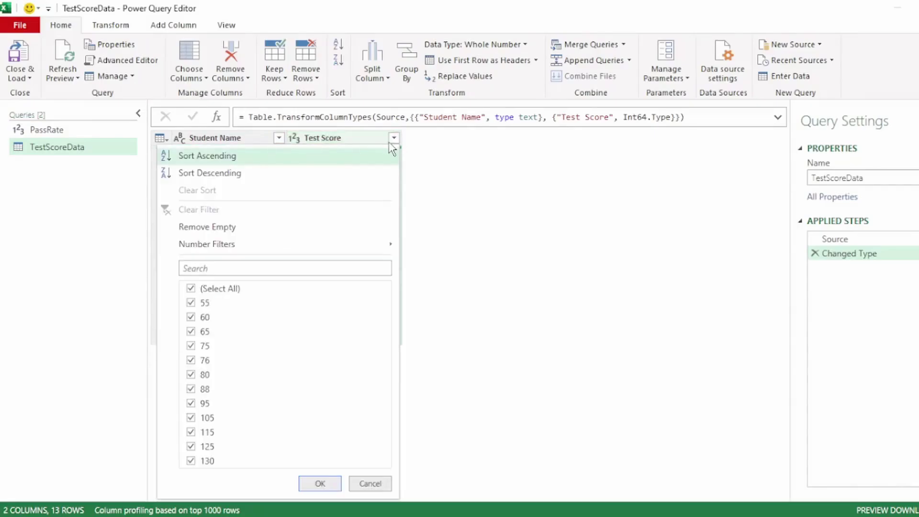
{"action": "left_click", "coordinate": [191, 288]}
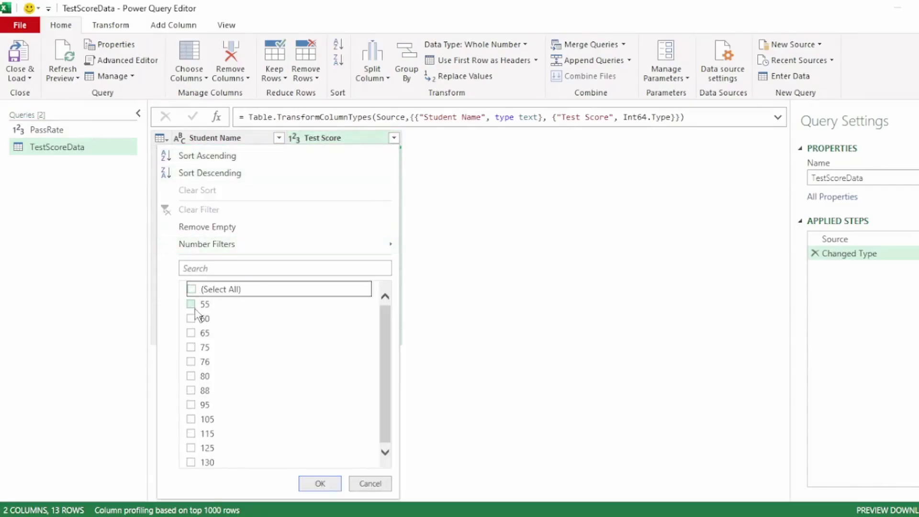
{"action": "left_click", "coordinate": [190, 303]}
{"action": "left_click", "coordinate": [319, 484]}
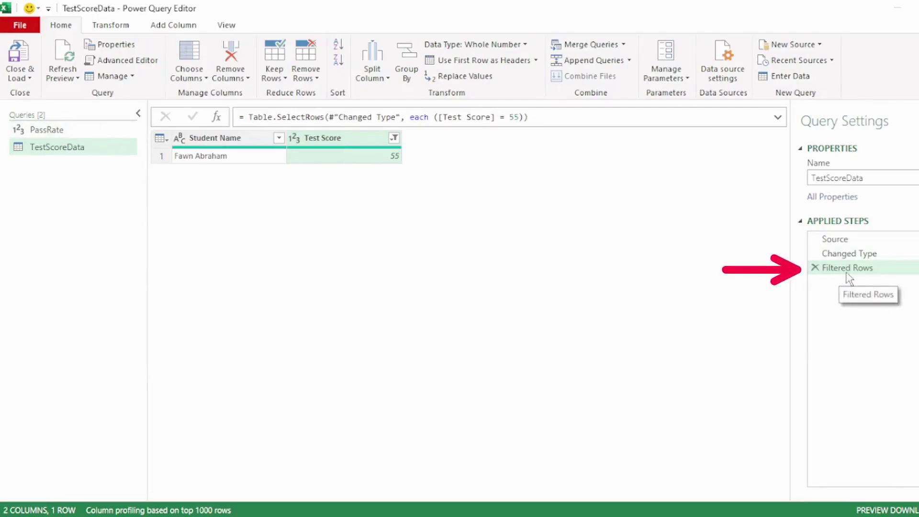
- Replace the fixed value 55 in the Filtered Rows formula with the PassRate query
{"action": "left_click", "coordinate": [778, 120]}
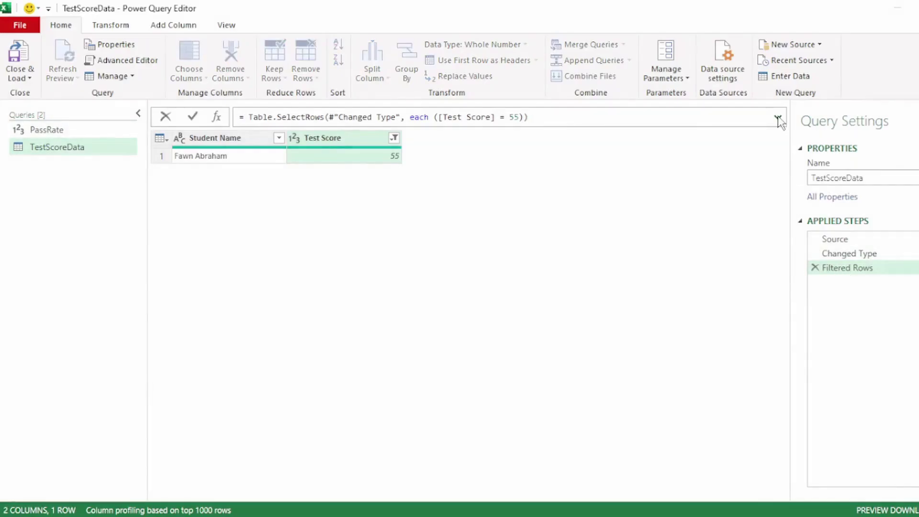
{"action": "left_click", "coordinate": [778, 119]}
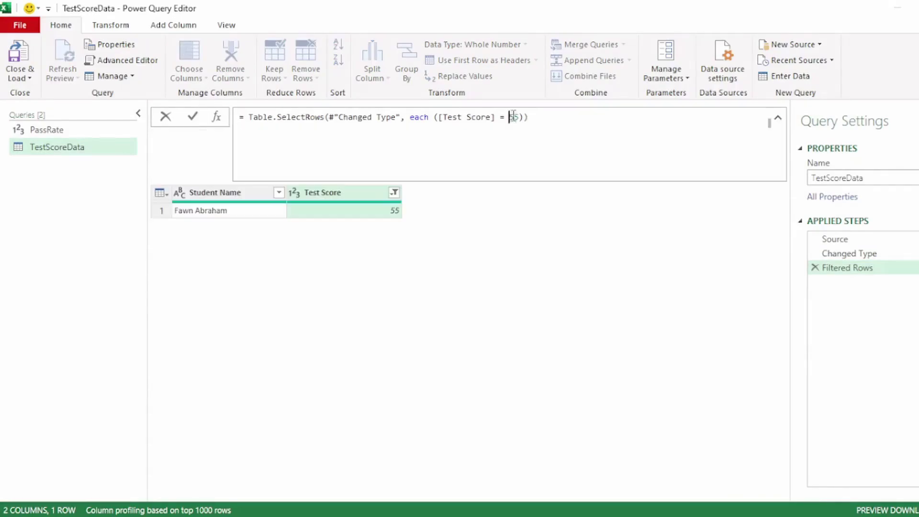
{"action": "left_click_drag", "start_coordinate": [509, 116], "coordinate": [521, 117]}
{"action": "key", "text": "Caps_Lock"}
{"action": "type", "text": "P"}
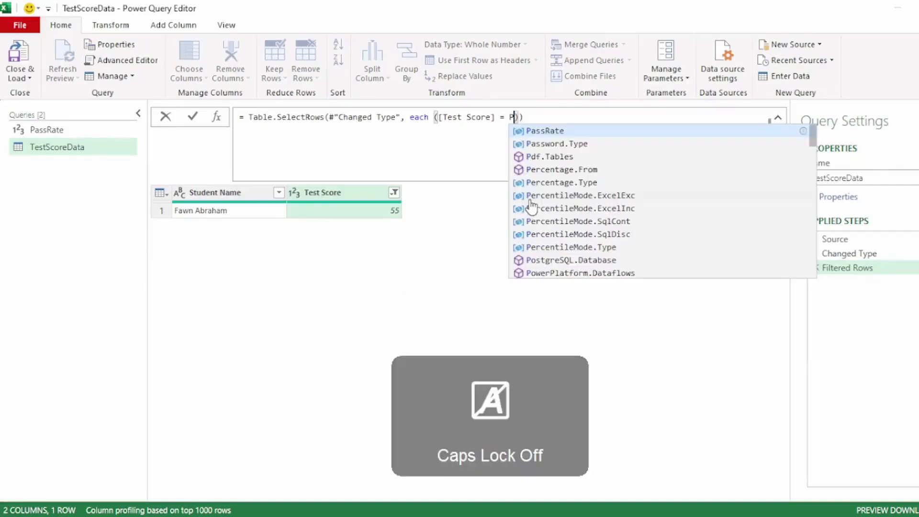
{"action": "left_click", "coordinate": [540, 131]}
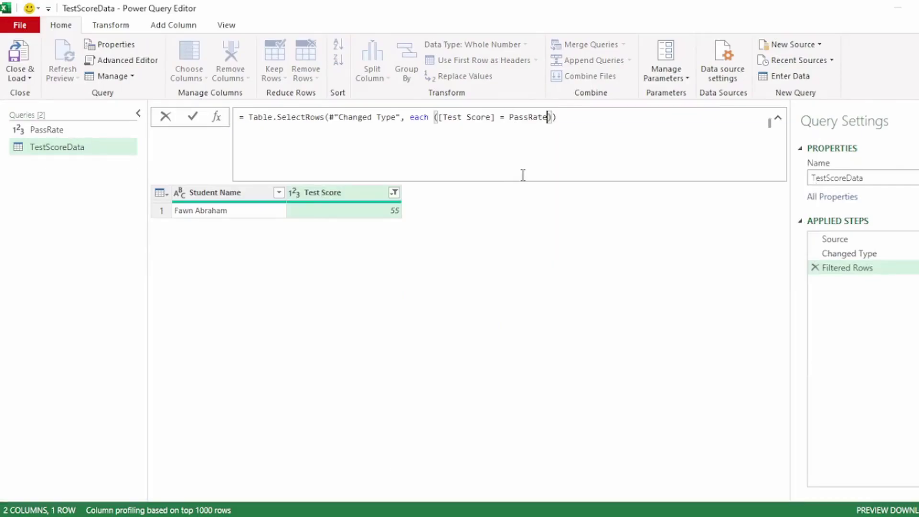
{"action": "key", "text": "Return"}
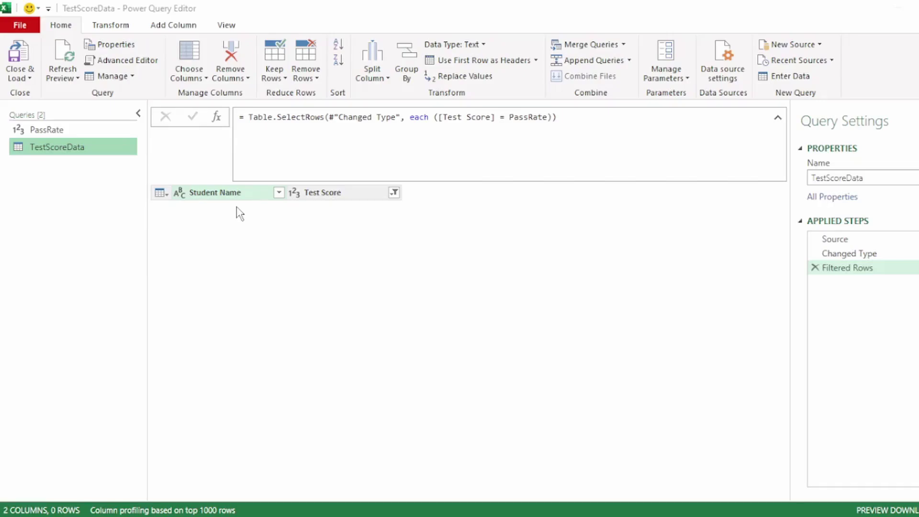
- Change the Filtered Rows condition to [Test Score] < PassRate and close and load the query into the workbook
{"action": "double_click", "coordinate": [501, 116]}
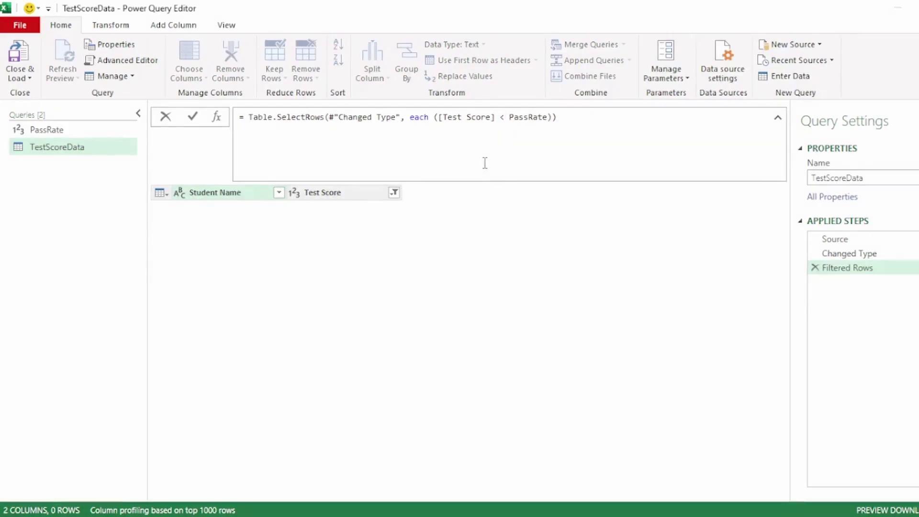
{"action": "key", "text": "Return"}
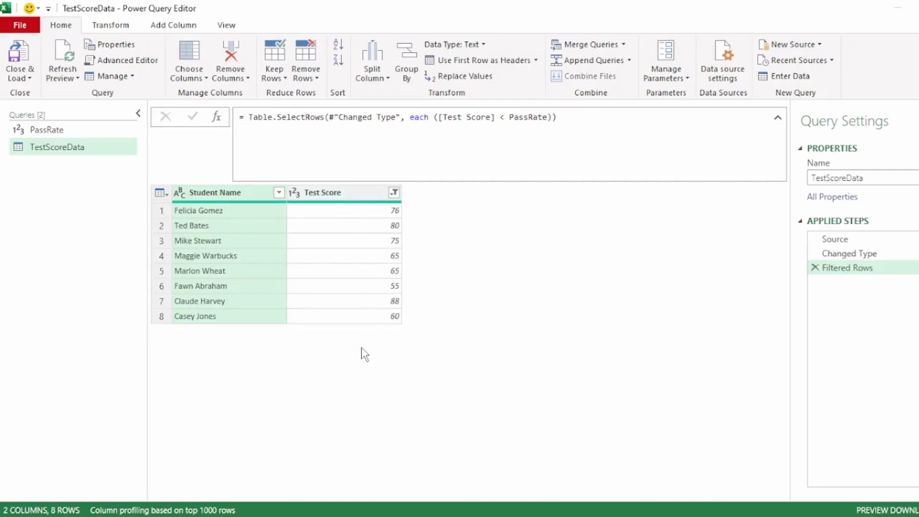
{"action": "left_click", "coordinate": [29, 79]}
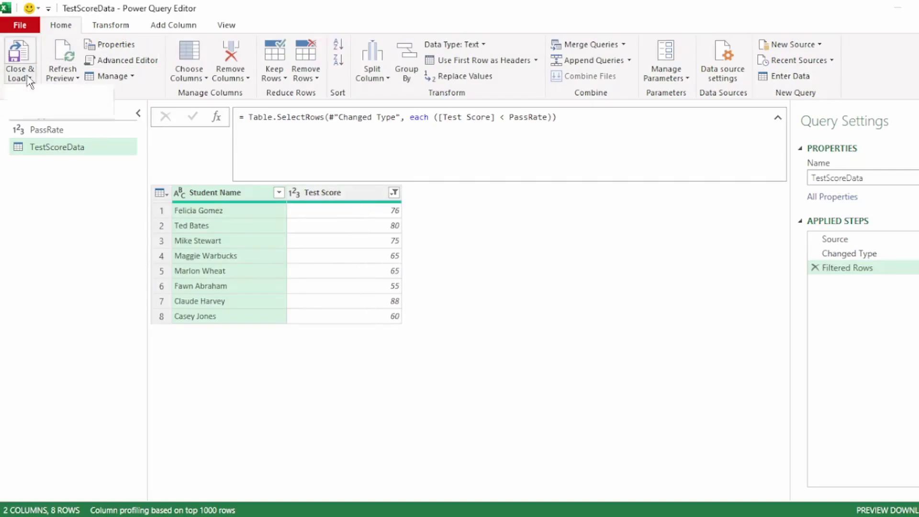
{"action": "left_click", "coordinate": [29, 94]}
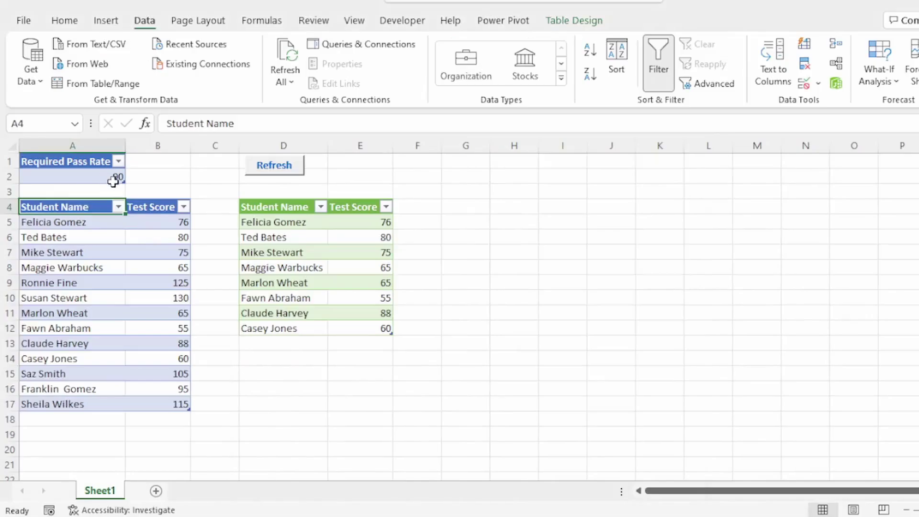
- Set the required pass rate to 75 and refresh the filtered student list
{"action": "left_click", "coordinate": [113, 181]}
{"action": "type", "text": "7"}
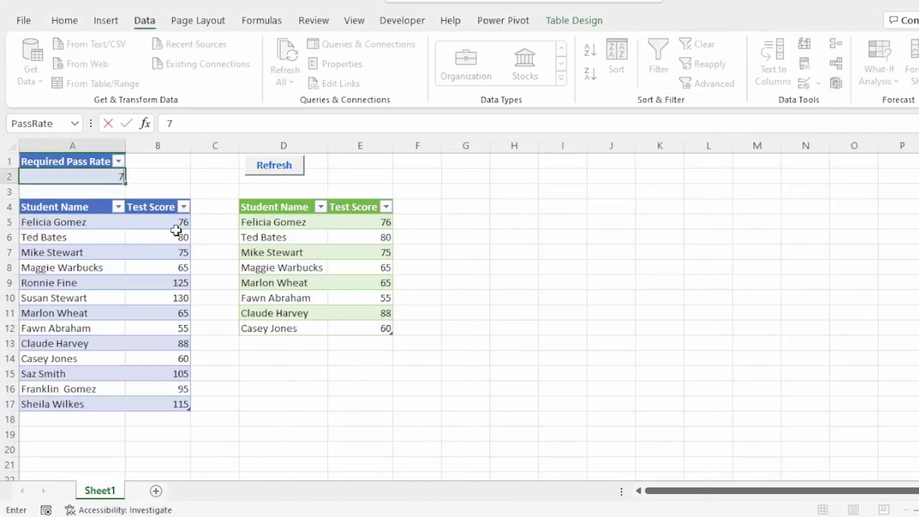
{"action": "type", "text": "5"}
{"action": "key", "text": "Return"}
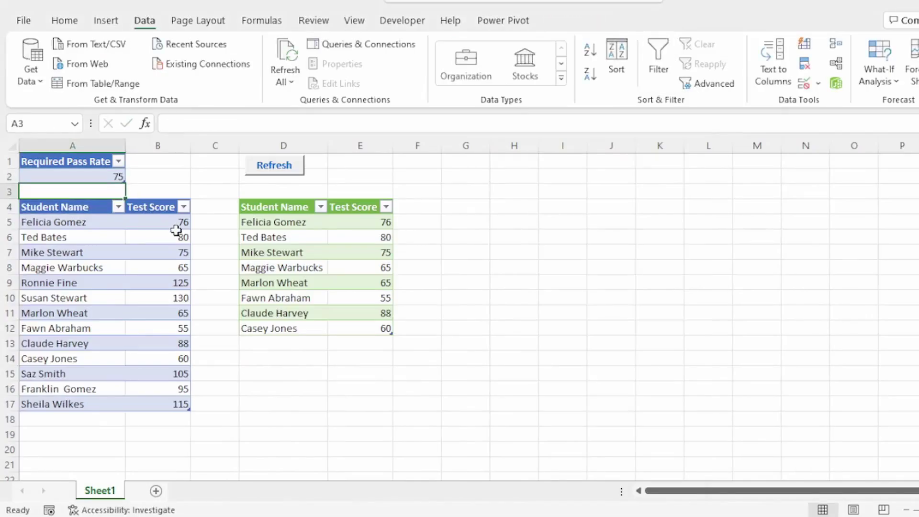
{"action": "left_click", "coordinate": [264, 169]}
{"action": "left_click_drag", "start_coordinate": [278, 205], "coordinate": [387, 268]}
- Examine the source score table and the Student Name, Test Score and Below Average columns of the sample report
{"action": "left_click_drag", "start_coordinate": [19, 158], "coordinate": [128, 367]}
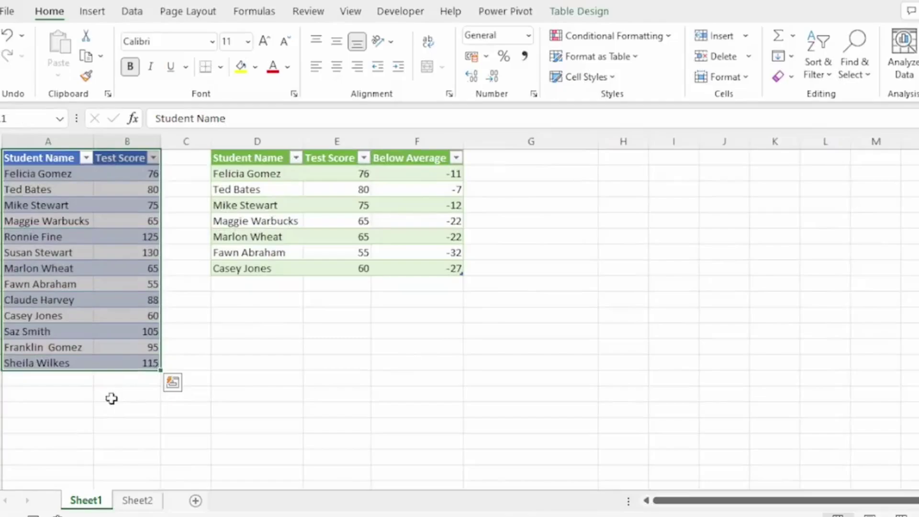
{"action": "left_click", "coordinate": [267, 154]}
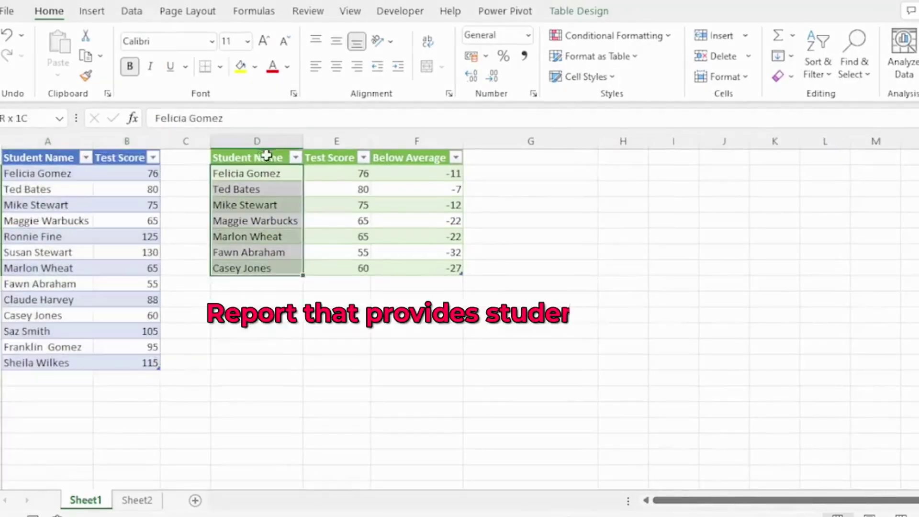
{"action": "left_click_drag", "start_coordinate": [267, 155], "coordinate": [328, 249]}
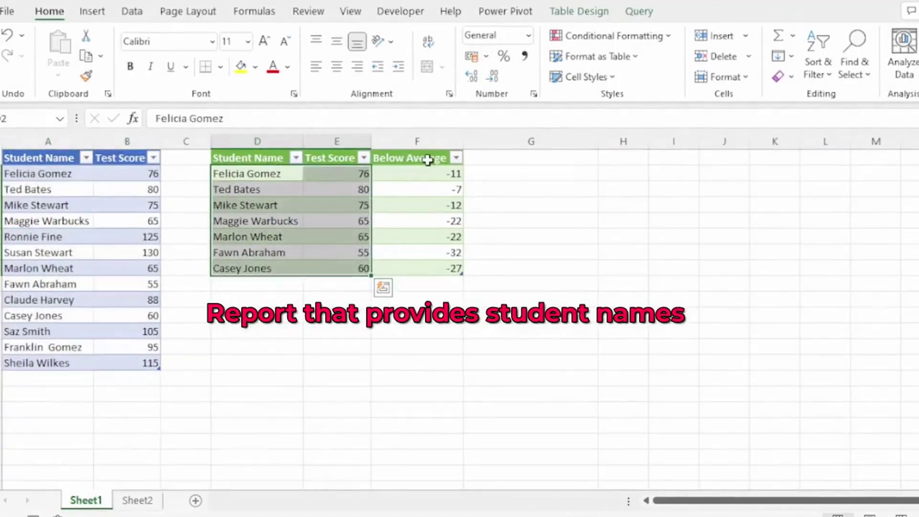
{"action": "left_click_drag", "start_coordinate": [427, 159], "coordinate": [414, 265]}
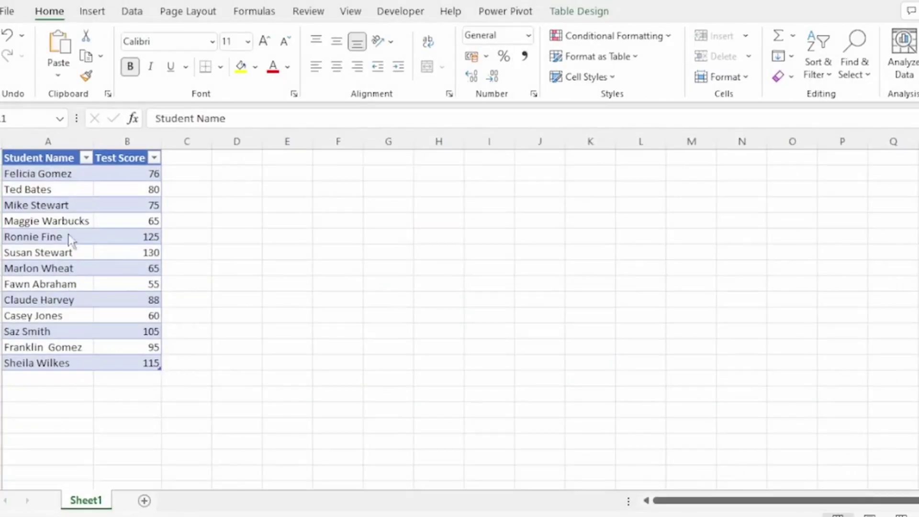
- Check the name of the student score table and load the table into the Power Query Editor
{"action": "left_click", "coordinate": [38, 158]}
{"action": "left_click", "coordinate": [557, 14]}
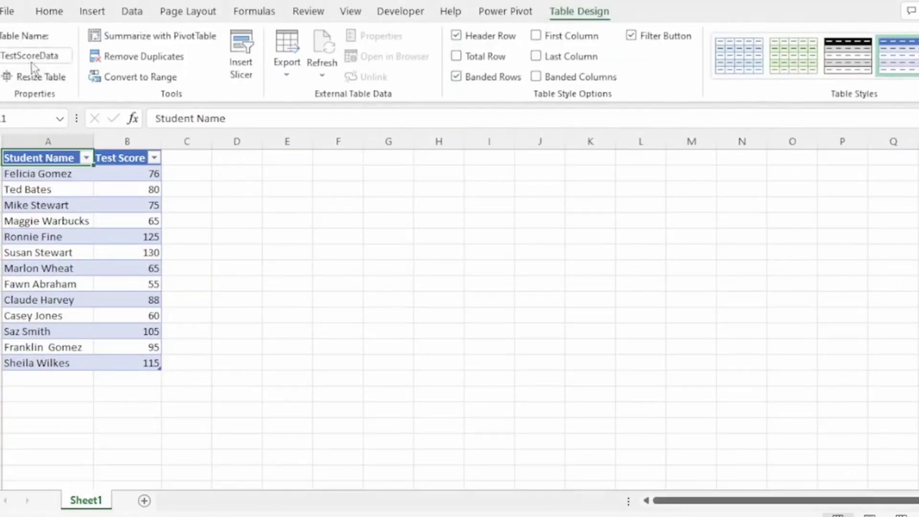
{"action": "left_click", "coordinate": [36, 222]}
{"action": "right_click", "coordinate": [36, 222]}
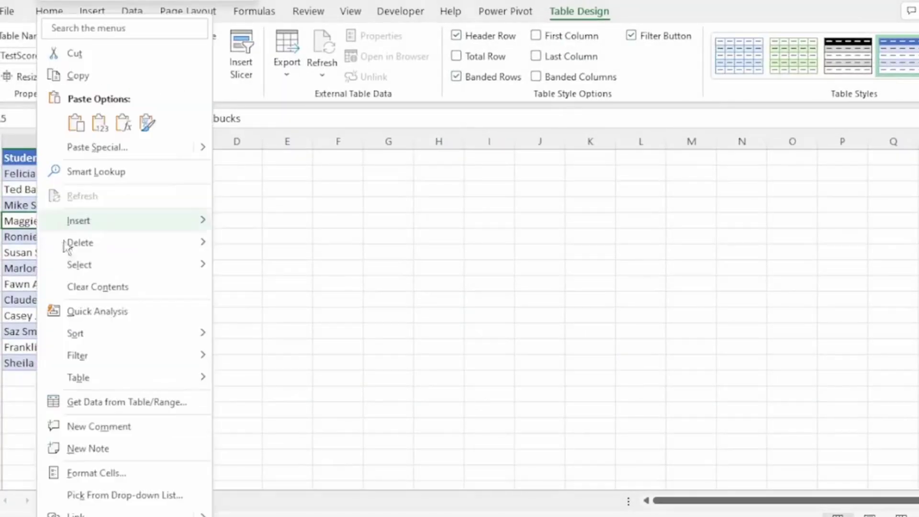
{"action": "left_click", "coordinate": [93, 405]}
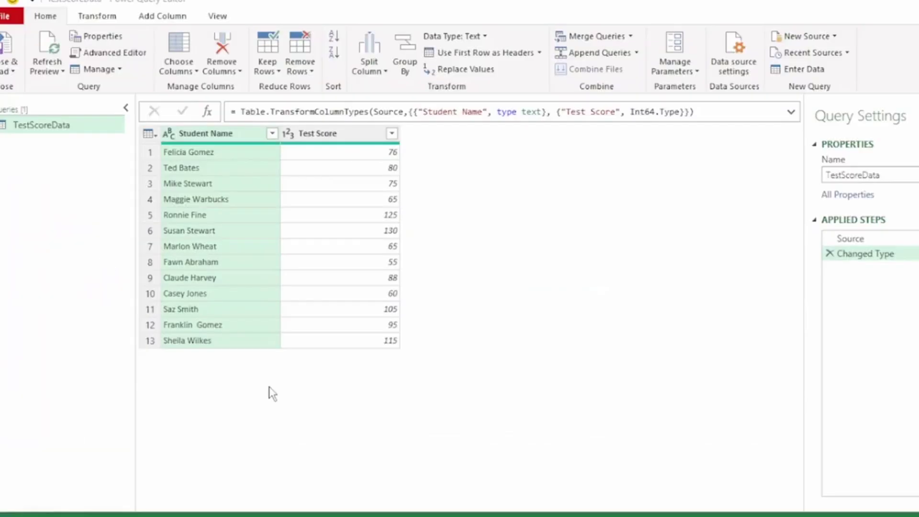
- Calculate the average of the Test Score column as a new query step and inspect its List.Average formula
{"action": "left_click", "coordinate": [337, 134]}
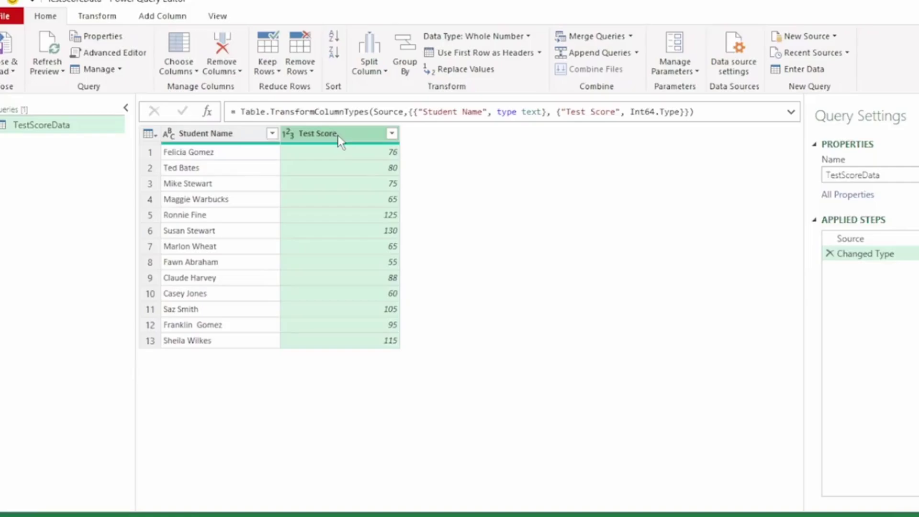
{"action": "left_click", "coordinate": [113, 19]}
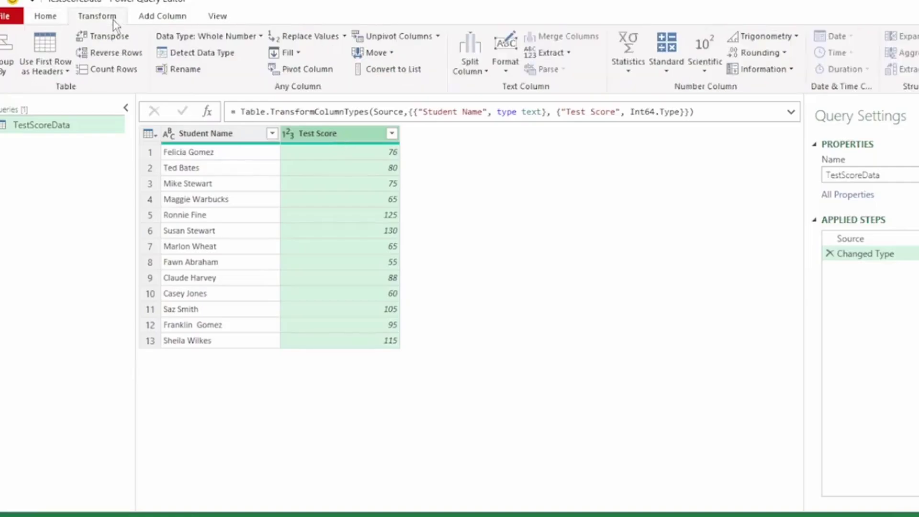
{"action": "left_click", "coordinate": [627, 70]}
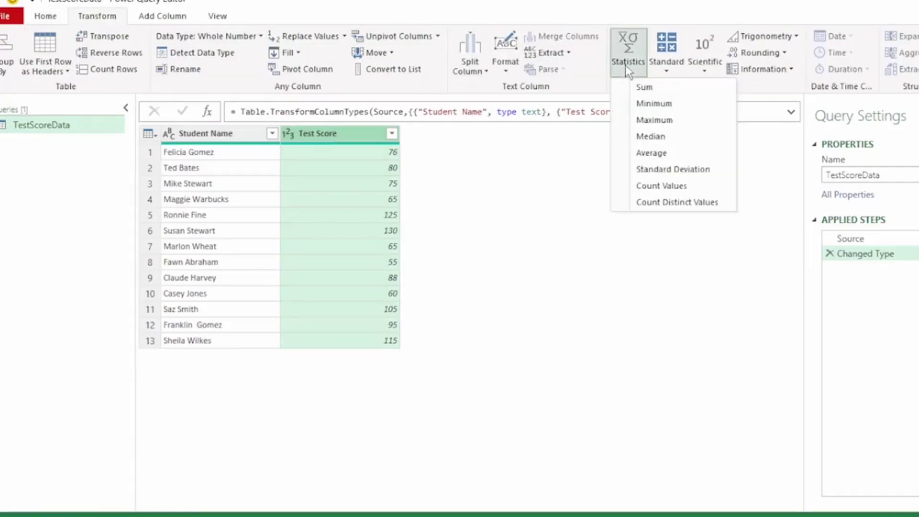
{"action": "left_click", "coordinate": [668, 152]}
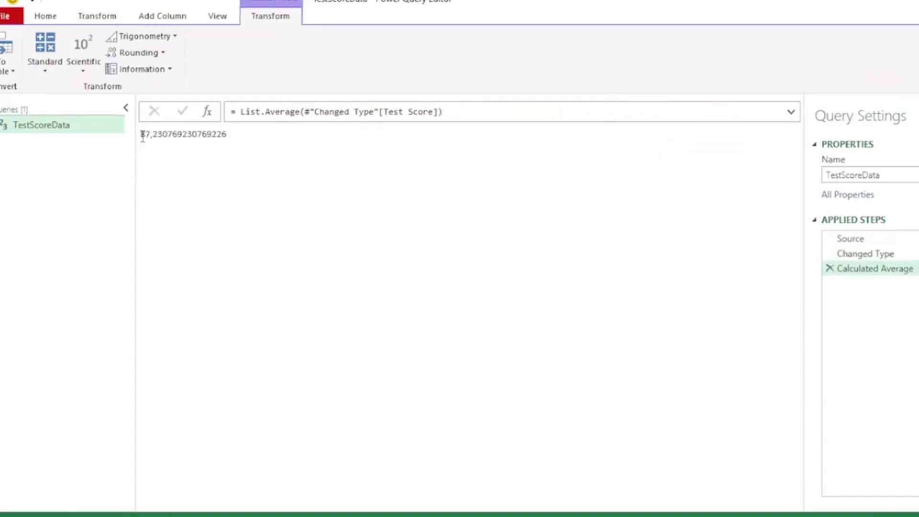
{"action": "left_click_drag", "start_coordinate": [143, 136], "coordinate": [228, 135]}
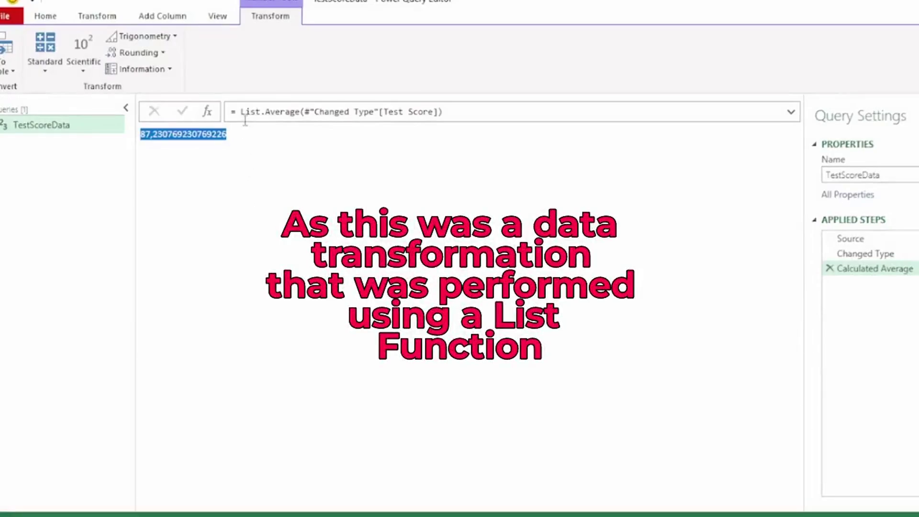
{"action": "left_click_drag", "start_coordinate": [241, 111], "coordinate": [299, 112]}
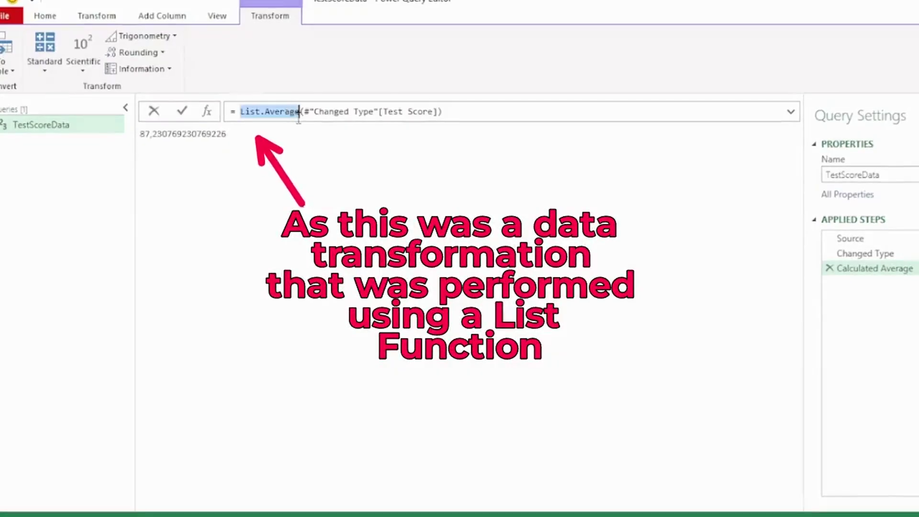
{"action": "left_click", "coordinate": [213, 196]}
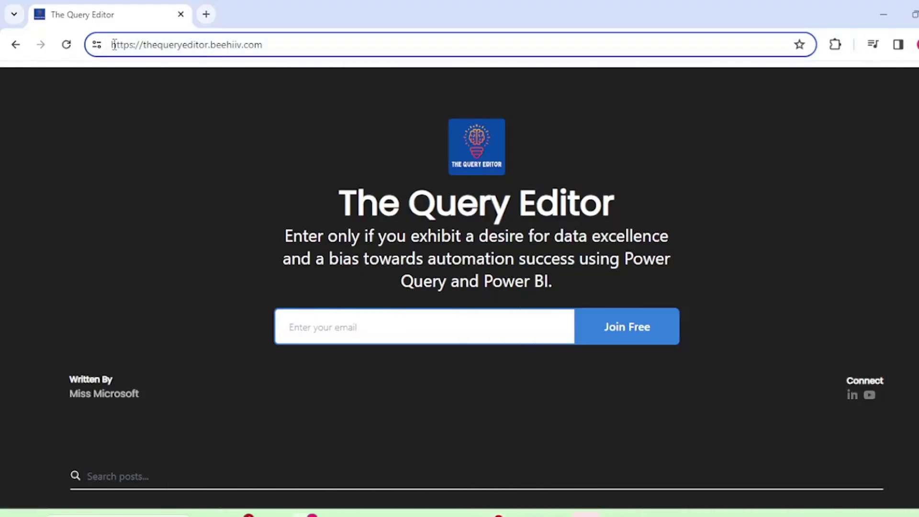
- Switch to the browser and look through the newsletter posts on thequeryeditor.beehiiv.com
{"action": "left_click_drag", "start_coordinate": [114, 44], "coordinate": [262, 44]}
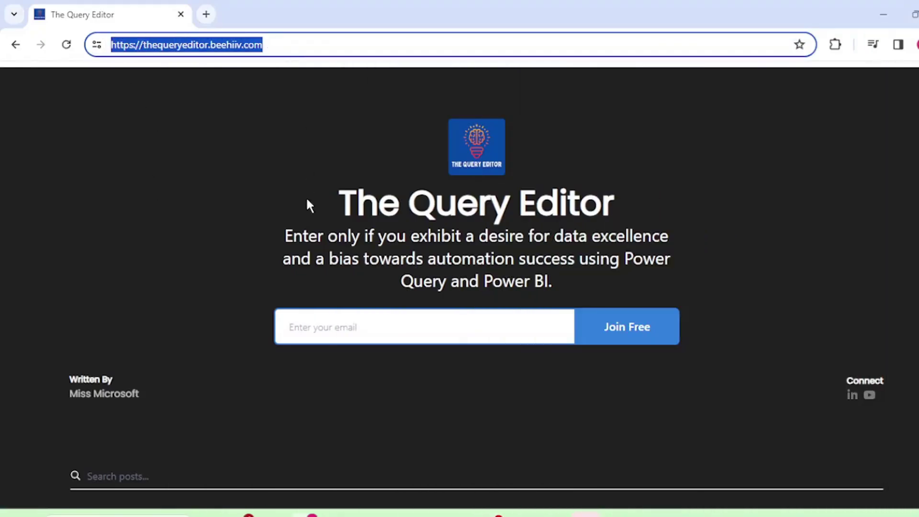
{"action": "scroll", "coordinate": [286, 258], "scroll_direction": "down", "scroll_amount": 3}
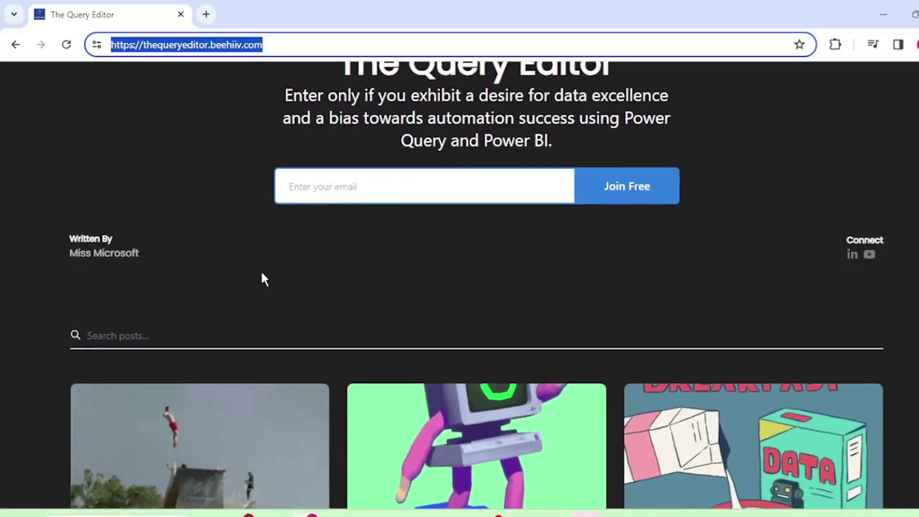
{"action": "scroll", "coordinate": [263, 277], "scroll_direction": "down", "scroll_amount": 3}
{"action": "scroll", "coordinate": [264, 279], "scroll_direction": "down", "scroll_amount": 4}
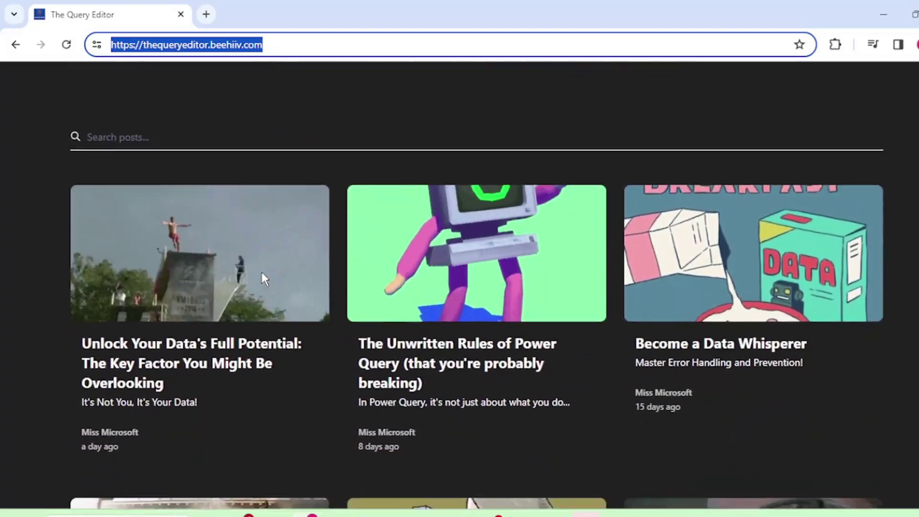
{"action": "scroll", "coordinate": [261, 273], "scroll_direction": "down", "scroll_amount": 3}
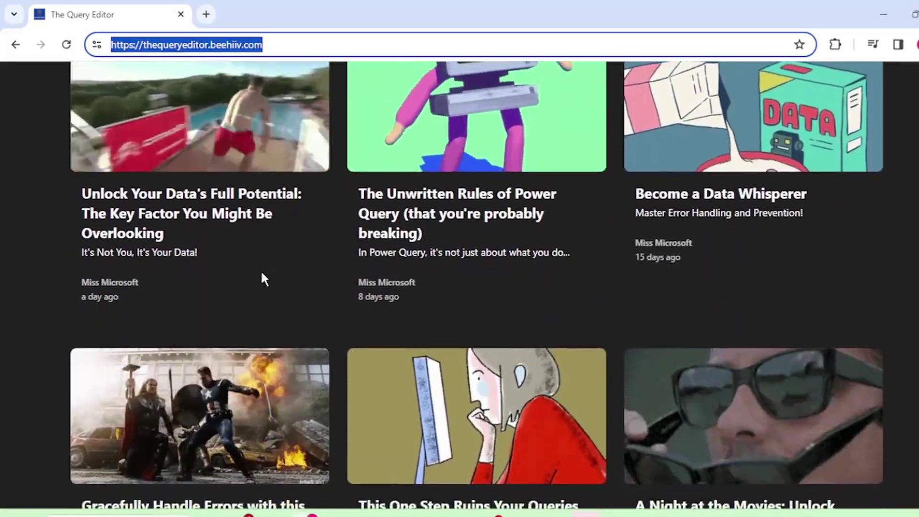
{"action": "scroll", "coordinate": [262, 278], "scroll_direction": "down", "scroll_amount": 3}
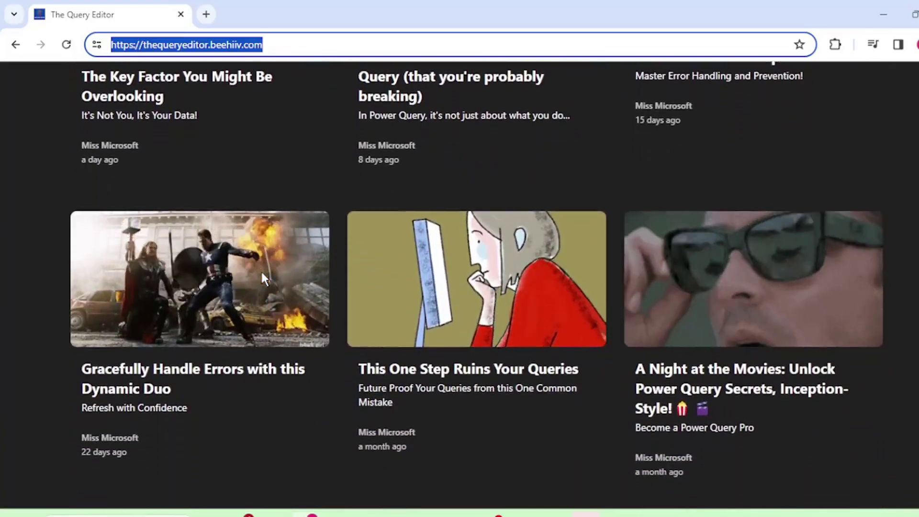
{"action": "scroll", "coordinate": [262, 278], "scroll_direction": "down", "scroll_amount": 2}
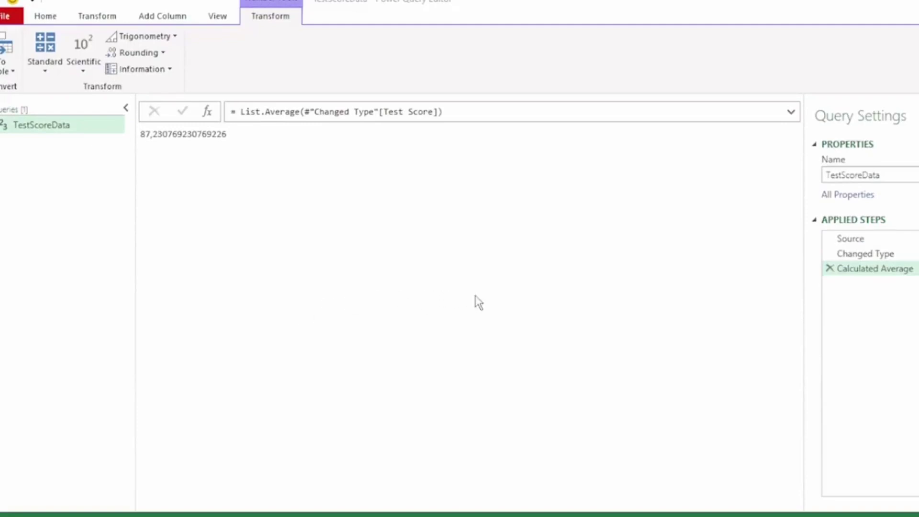
- Add a custom step after Calculated Average with the formula = #"Changed Type" to return the table
{"action": "left_click", "coordinate": [866, 259]}
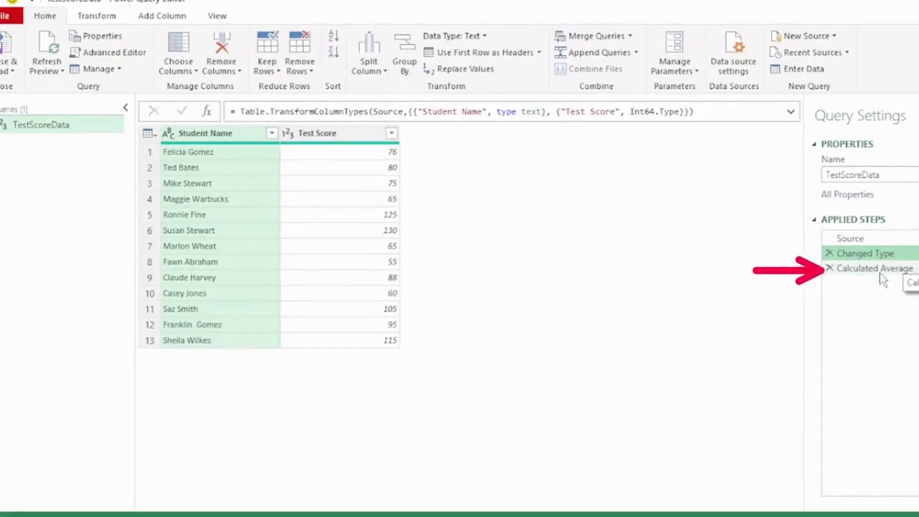
{"action": "left_click", "coordinate": [880, 269]}
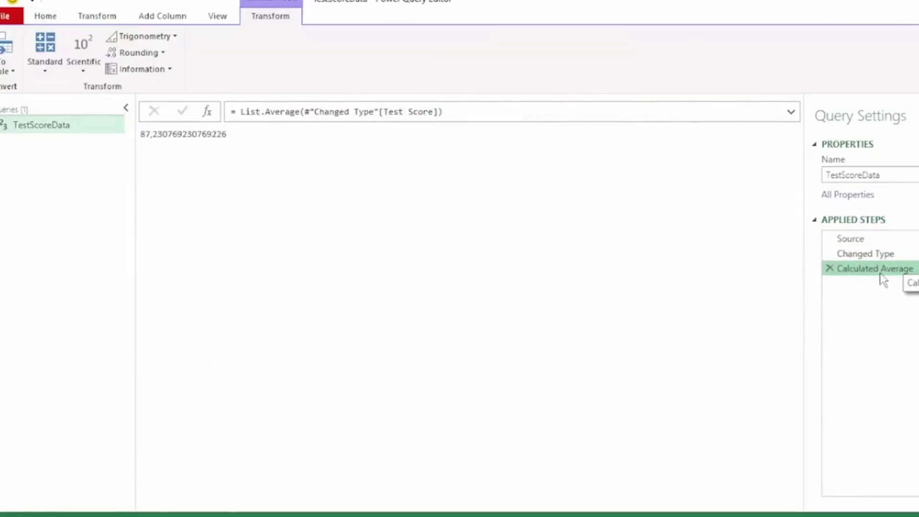
{"action": "left_click", "coordinate": [207, 112]}
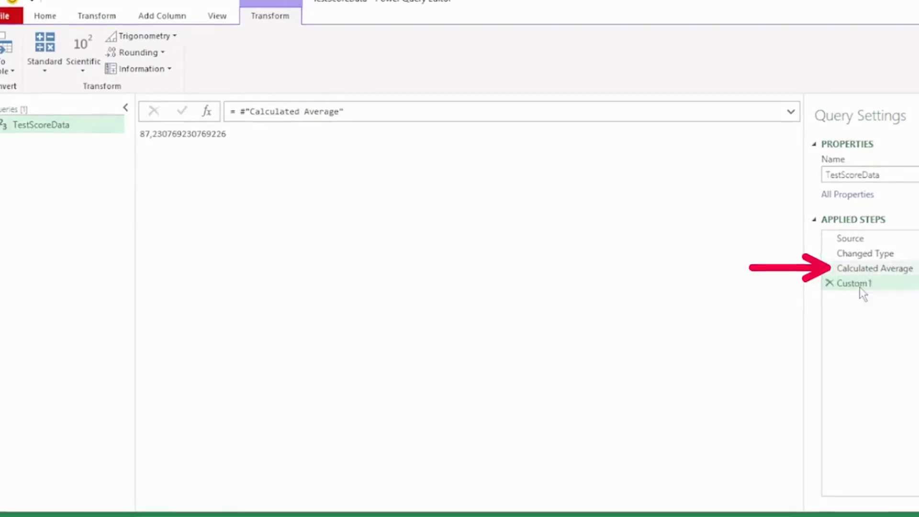
{"action": "left_click_drag", "start_coordinate": [240, 111], "coordinate": [345, 111]}
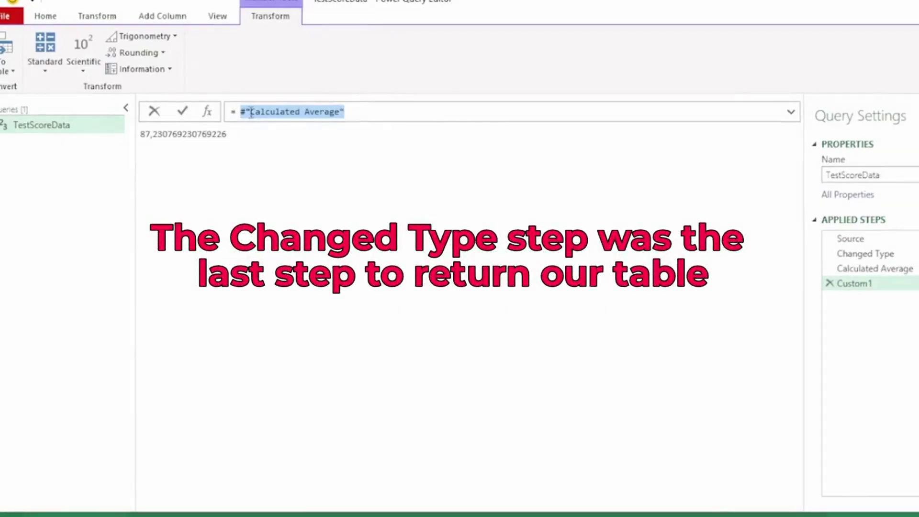
{"action": "mouse_move", "coordinate": [247, 110]}
{"action": "left_click_drag", "start_coordinate": [242, 110], "coordinate": [346, 110]}
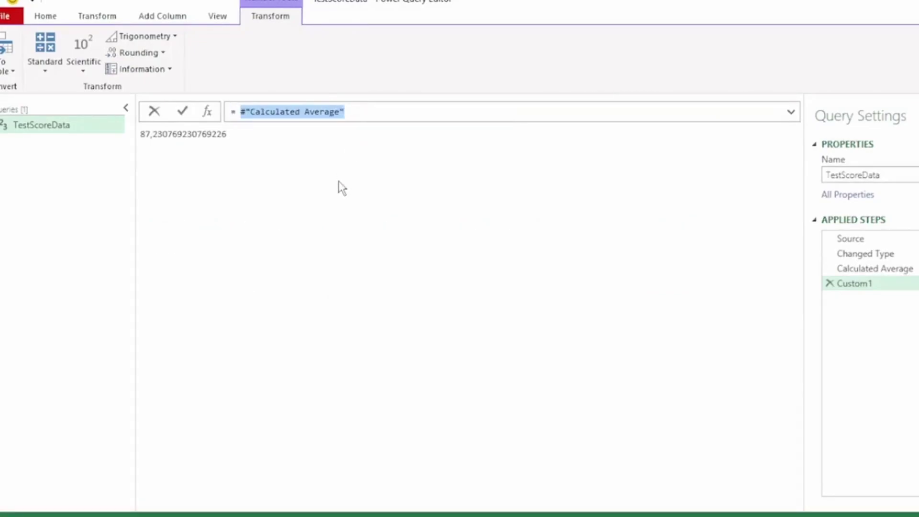
{"action": "key", "text": "Caps_Lock"}
{"action": "type", "text": "Chan"}
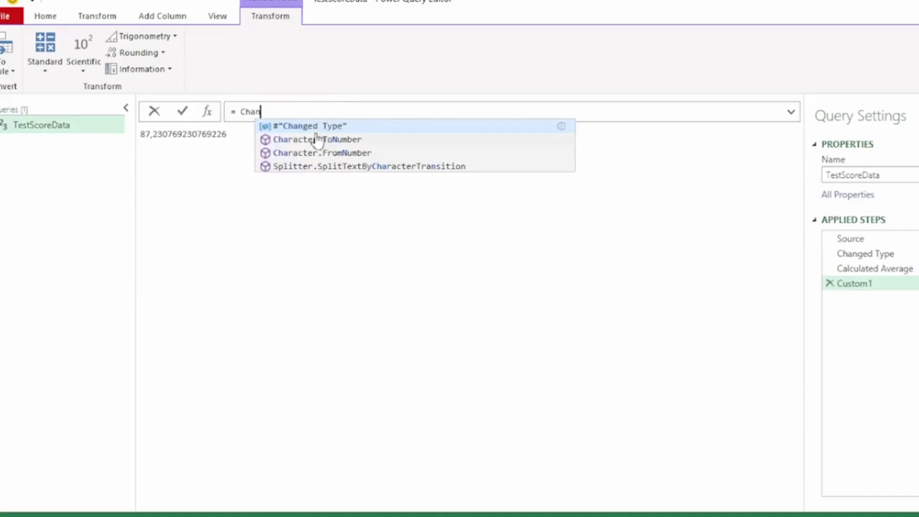
{"action": "left_click", "coordinate": [299, 127]}
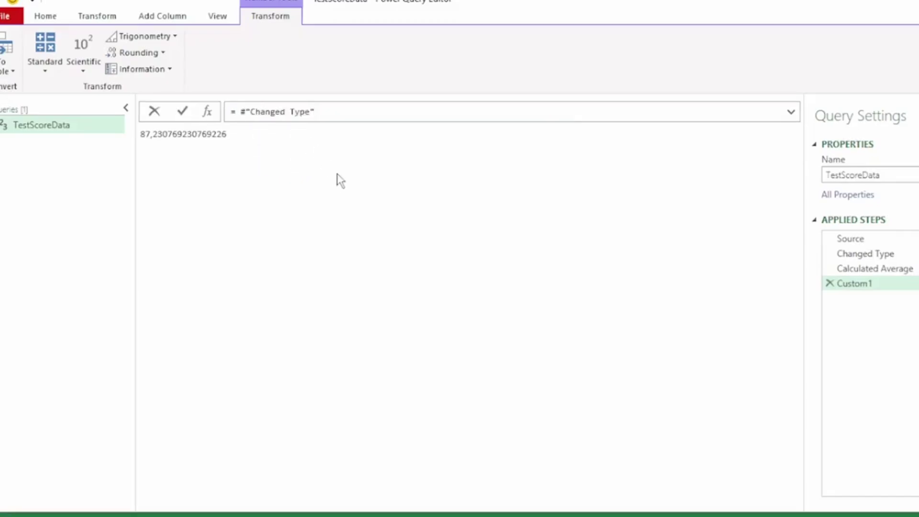
{"action": "key", "text": "Return"}
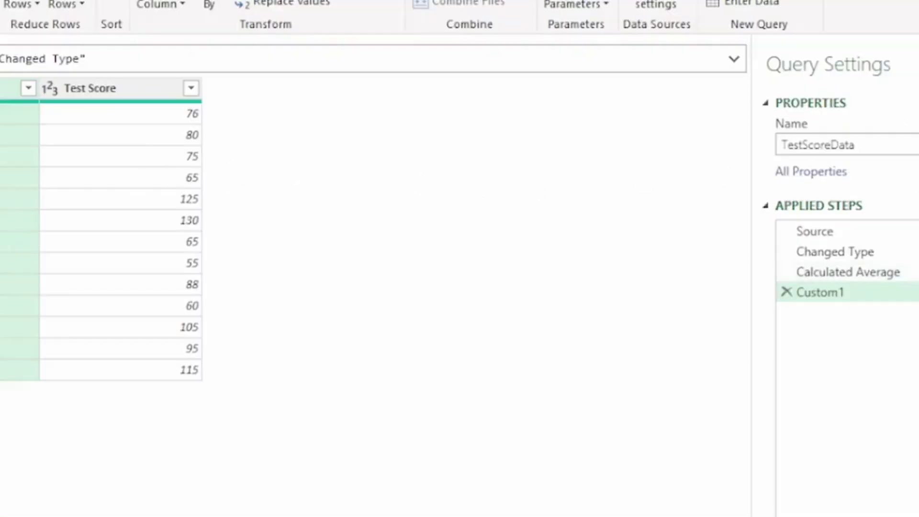
- Rename the Custom1 step as GetTableBack
{"action": "right_click", "coordinate": [846, 293]}
{"action": "left_click", "coordinate": [900, 329]}
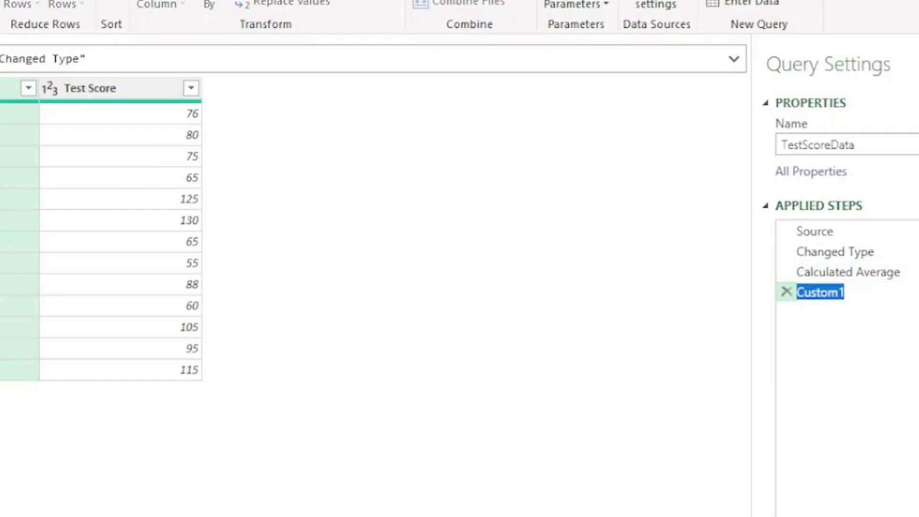
{"action": "type", "text": "Get"}
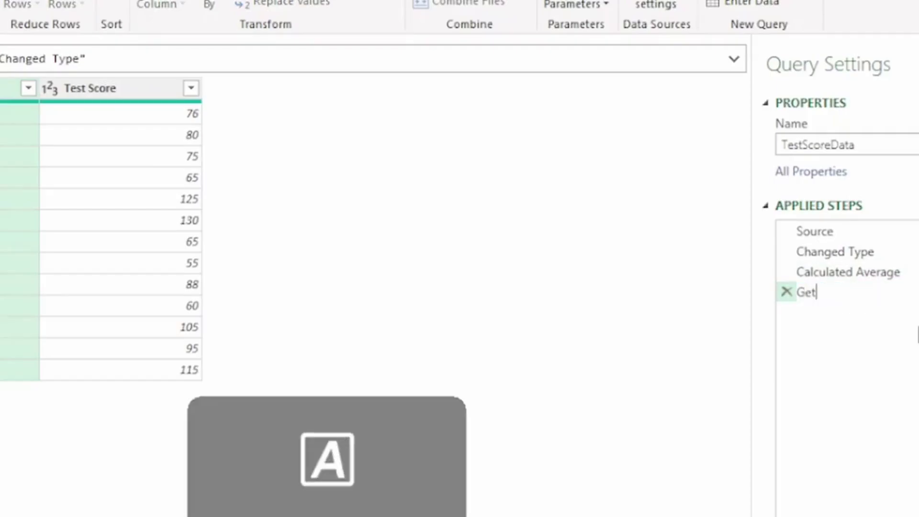
{"action": "type", "text": "TableBack"}
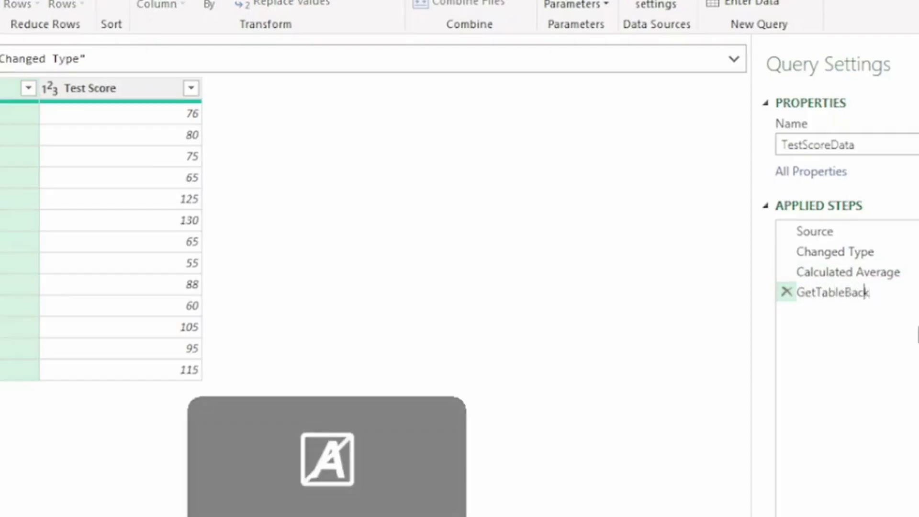
{"action": "key", "text": "Return"}
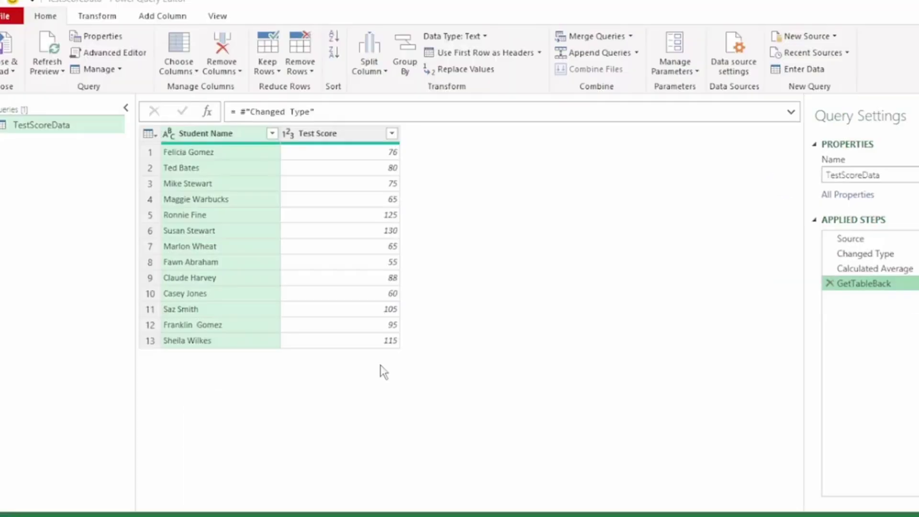
- Rename the Calculated Average step as CalculatedAverage, without the space, and return to the GetTableBack step
{"action": "left_click", "coordinate": [908, 271]}
{"action": "right_click", "coordinate": [911, 272]}
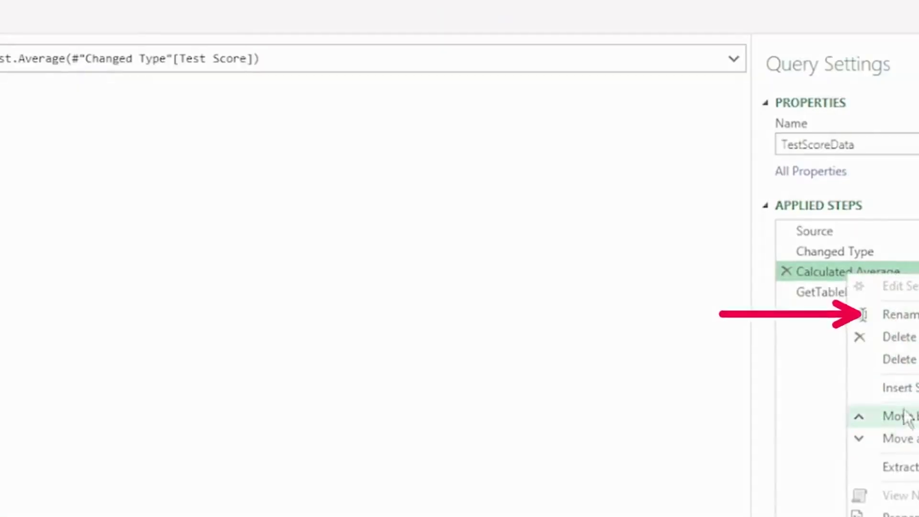
{"action": "left_click", "coordinate": [895, 314]}
{"action": "left_click", "coordinate": [856, 271]}
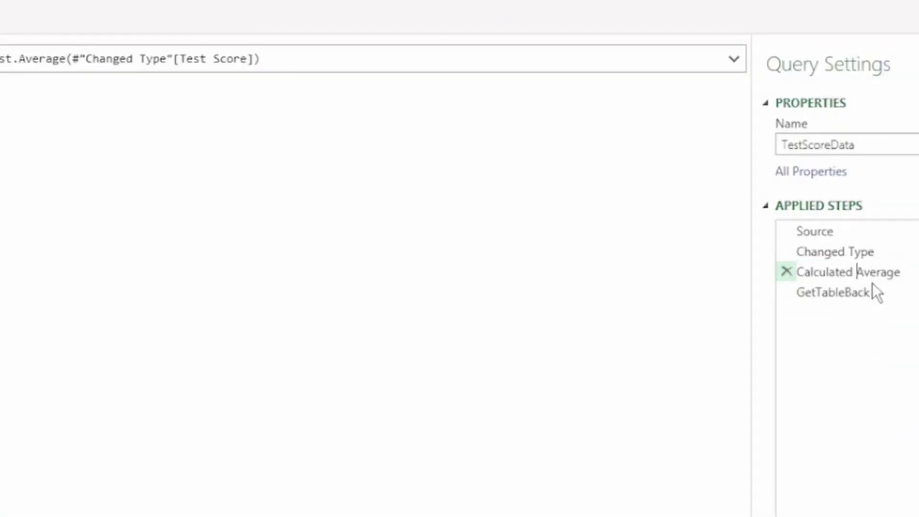
{"action": "key", "text": "BackSpace"}
{"action": "left_click", "coordinate": [856, 292]}
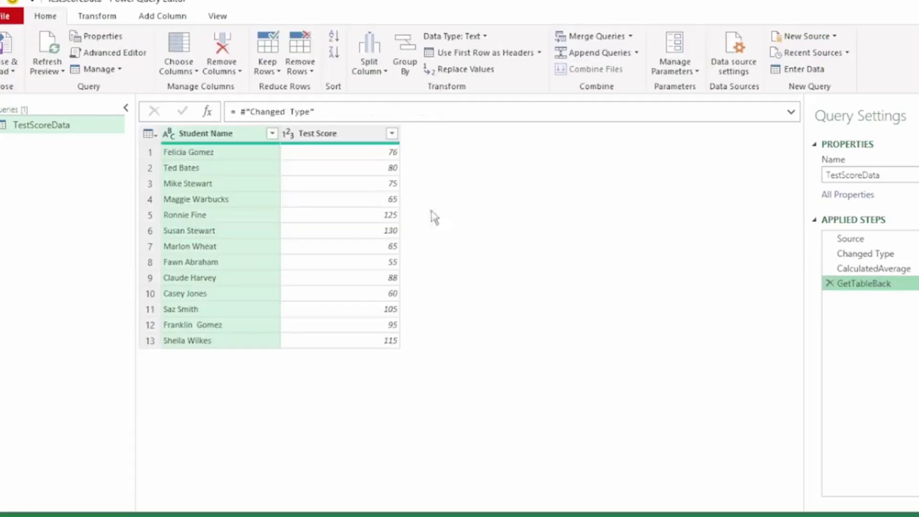
- Start a custom column on the GetTableBack table and name it Below Average
{"action": "left_click", "coordinate": [172, 19]}
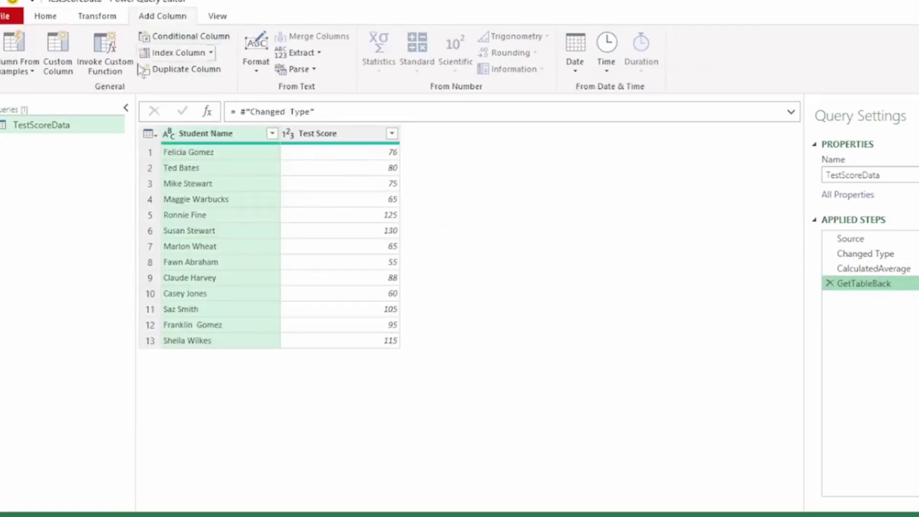
{"action": "left_click", "coordinate": [58, 67]}
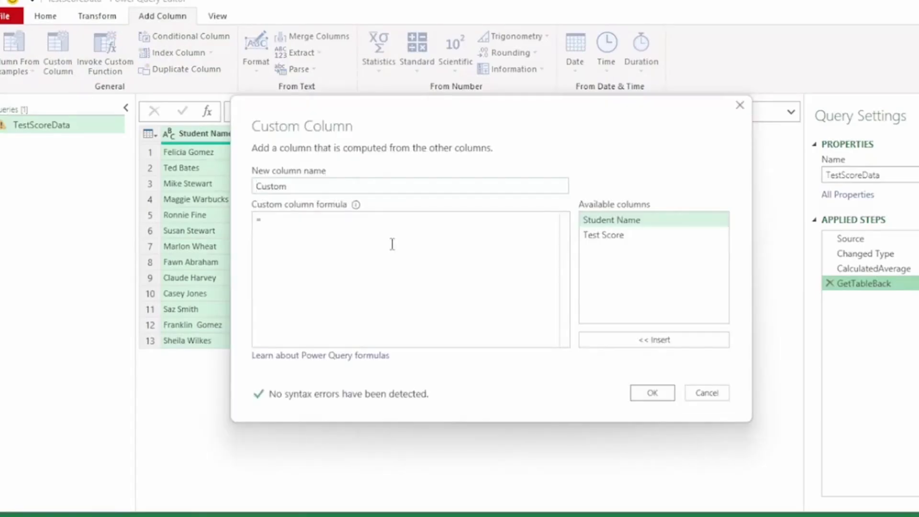
{"action": "double_click", "coordinate": [336, 191]}
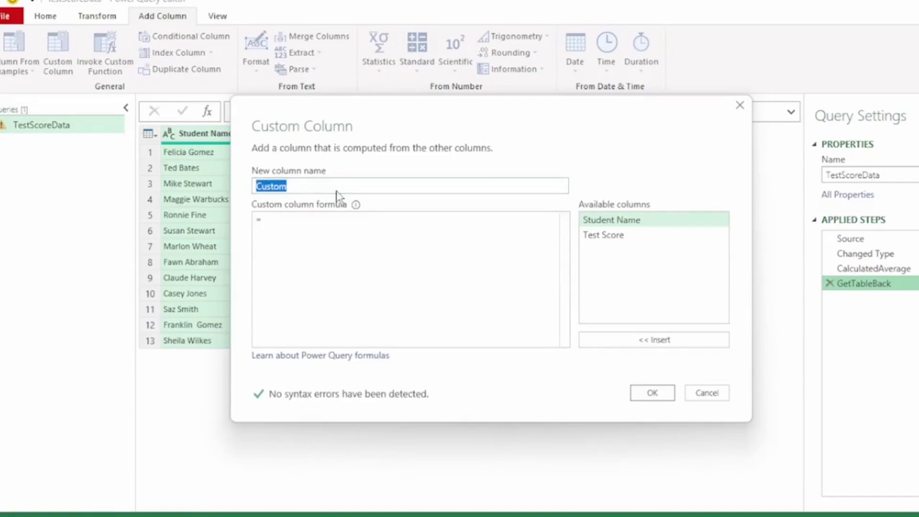
{"action": "key", "text": "Caps_Lock"}
{"action": "type", "text": "B"}
{"action": "key", "text": "Caps_Lock"}
{"action": "type", "text": "elow"}
{"action": "key", "text": "Caps_Lock"}
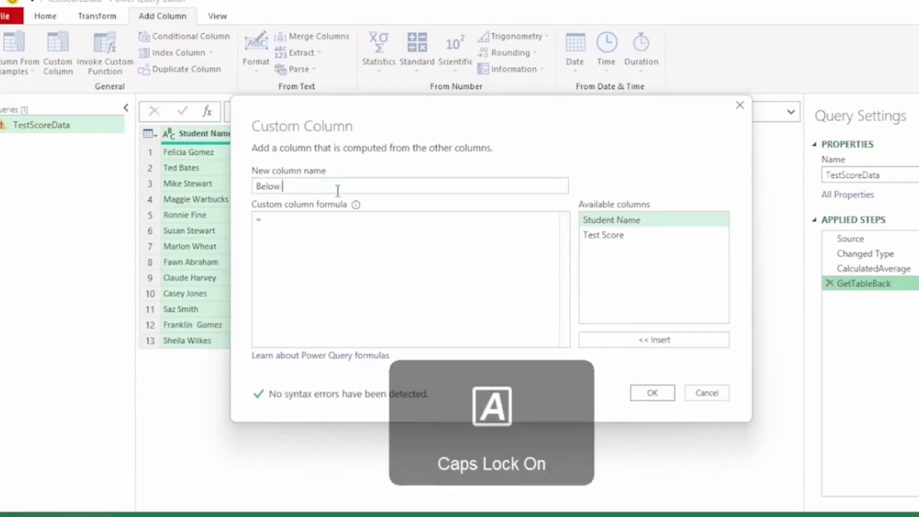
{"action": "type", "text": "A"}
{"action": "key", "text": "Caps_Lock"}
{"action": "type", "text": "verage"}
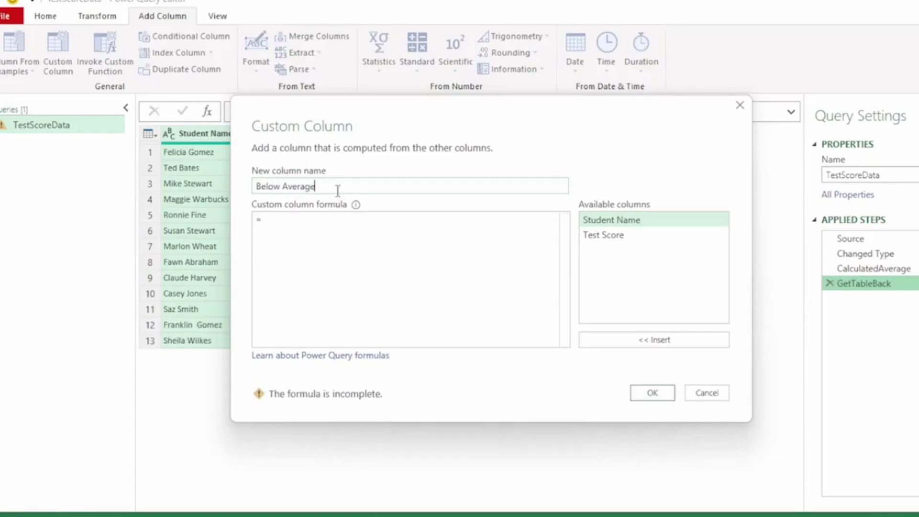
- Enter the custom column formula = [Test Score] - CalculatedAverage and add the column
{"action": "left_click", "coordinate": [350, 220]}
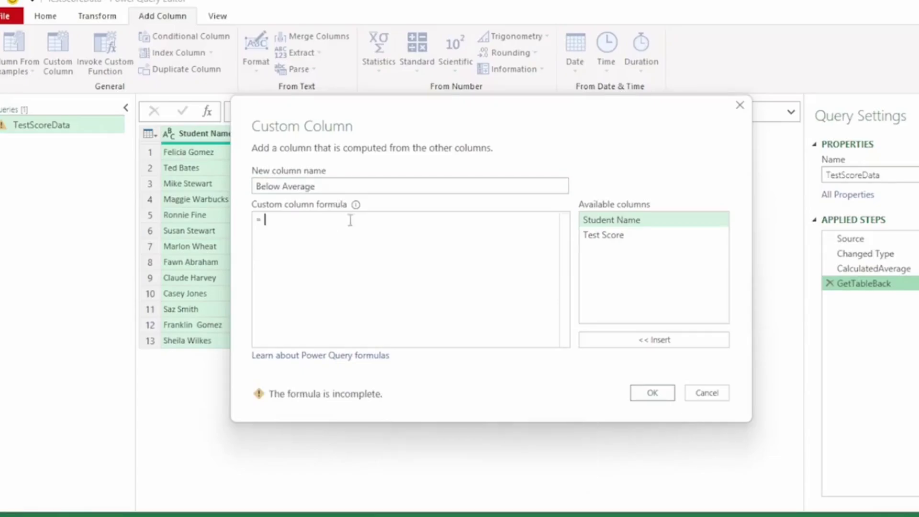
{"action": "double_click", "coordinate": [607, 238]}
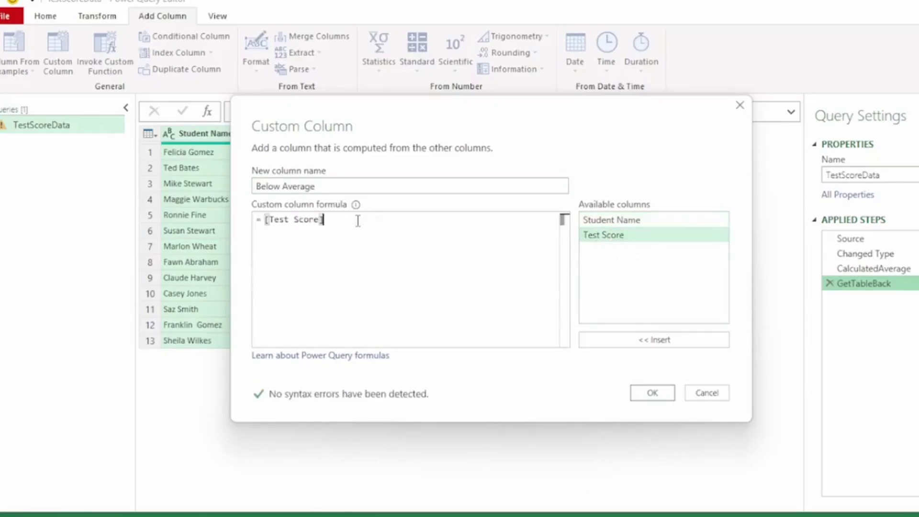
{"action": "type", "text": "<"}
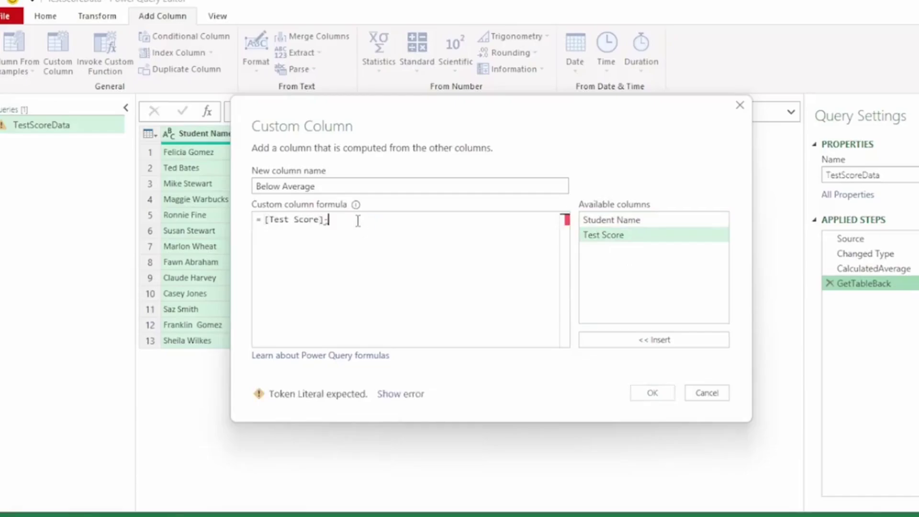
{"action": "key", "text": "BackSpace"}
{"action": "type", "text": "<"}
{"action": "type", "text": "C"}
{"action": "key", "text": "Caps_Lock"}
{"action": "type", "text": "alcul"}
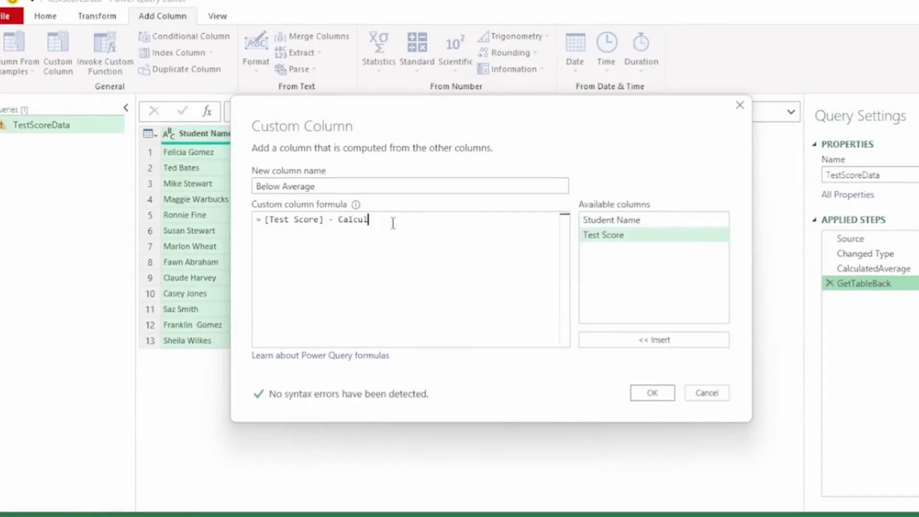
{"action": "type", "text": "ated"}
{"action": "key", "text": "Caps_Lock"}
{"action": "type", "text": "A"}
{"action": "key", "text": "Caps_Lock"}
{"action": "type", "text": "verag"}
{"action": "left_click", "coordinate": [651, 393]}
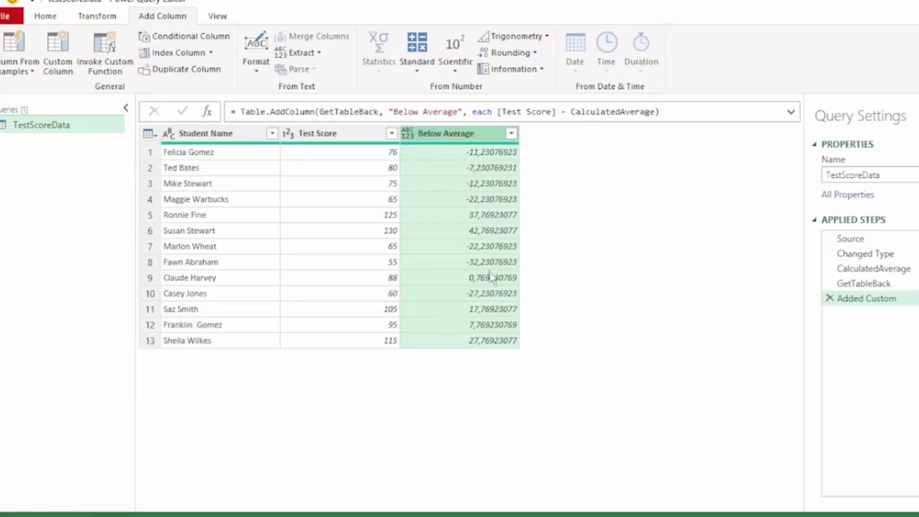
- Convert the Below Average column to whole numbers and filter it to keep only rows less than 0
{"action": "left_click", "coordinate": [407, 134]}
{"action": "left_click", "coordinate": [444, 182]}
{"action": "left_click", "coordinate": [511, 134]}
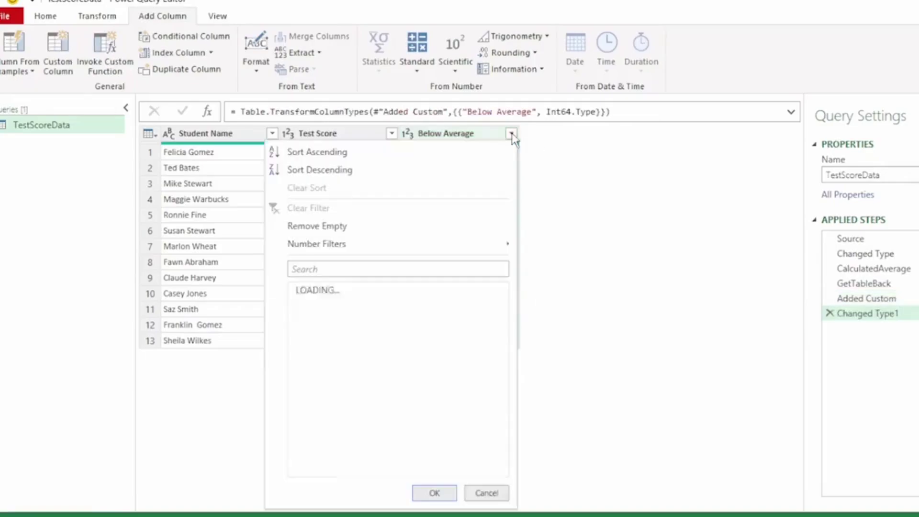
{"action": "mouse_move", "coordinate": [469, 248]}
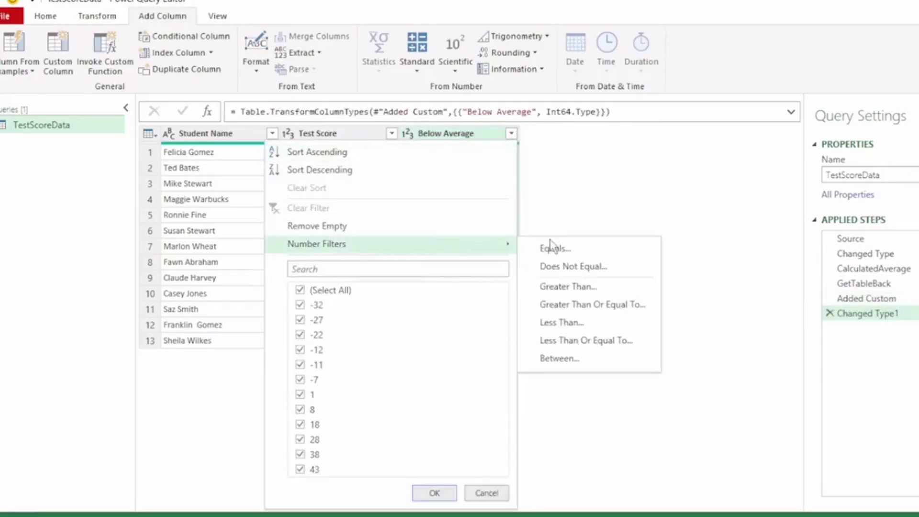
{"action": "left_click", "coordinate": [561, 322]}
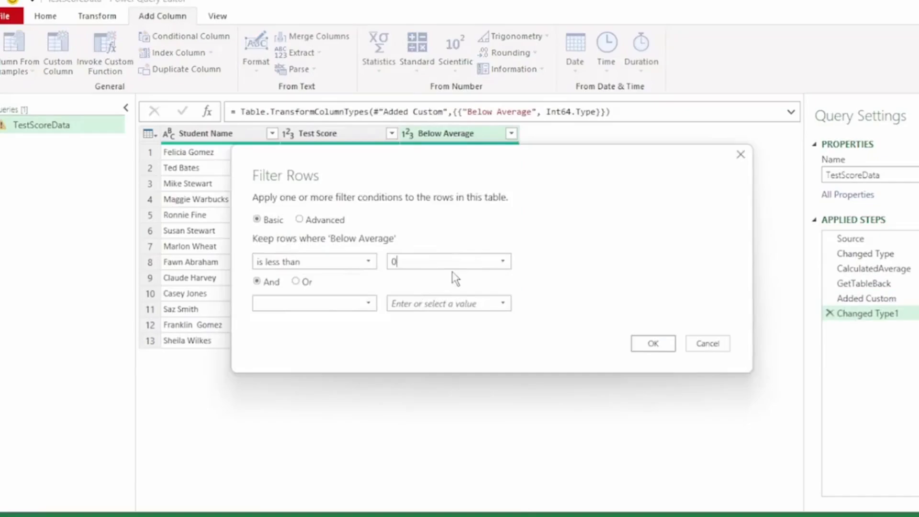
{"action": "left_click", "coordinate": [638, 345]}
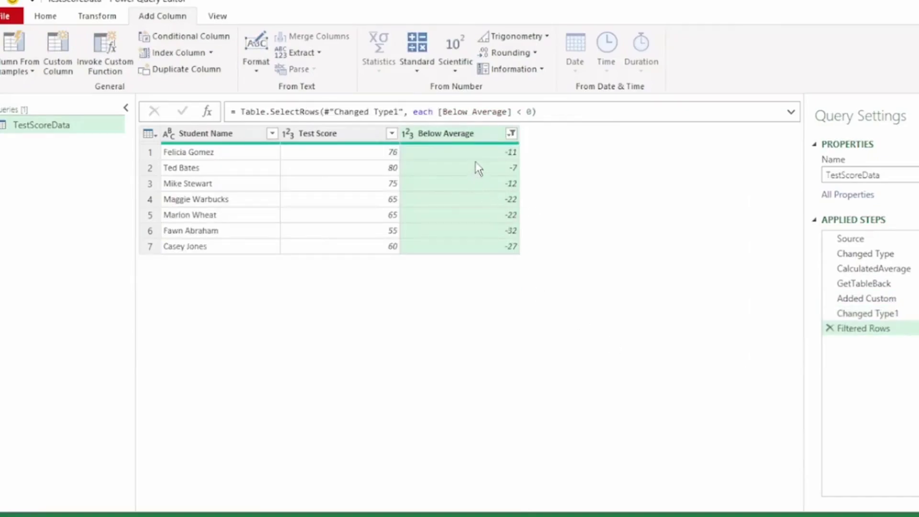
- Load the TestScoreData query to the existing worksheet starting at cell D1 of Sheet1
{"action": "left_click", "coordinate": [9, 15]}
{"action": "left_click", "coordinate": [33, 81]}
{"action": "left_click", "coordinate": [236, 158]}
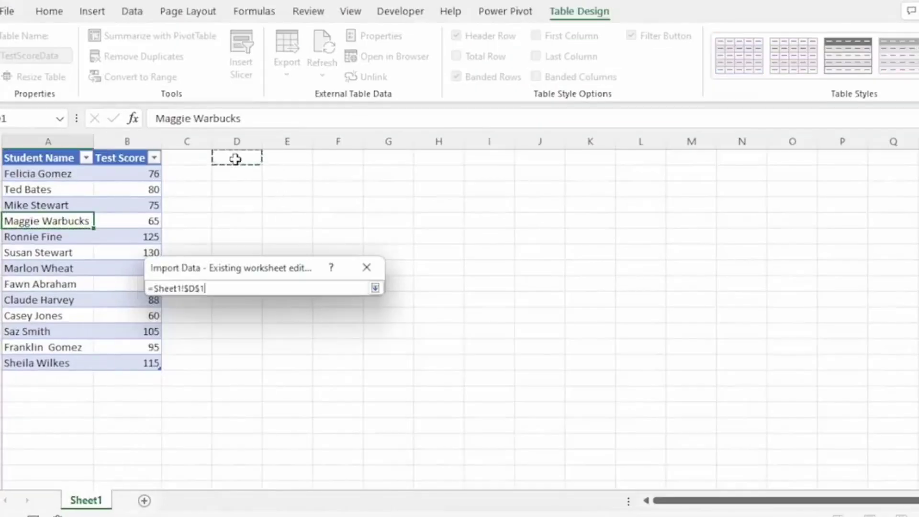
{"action": "key", "text": "Return"}
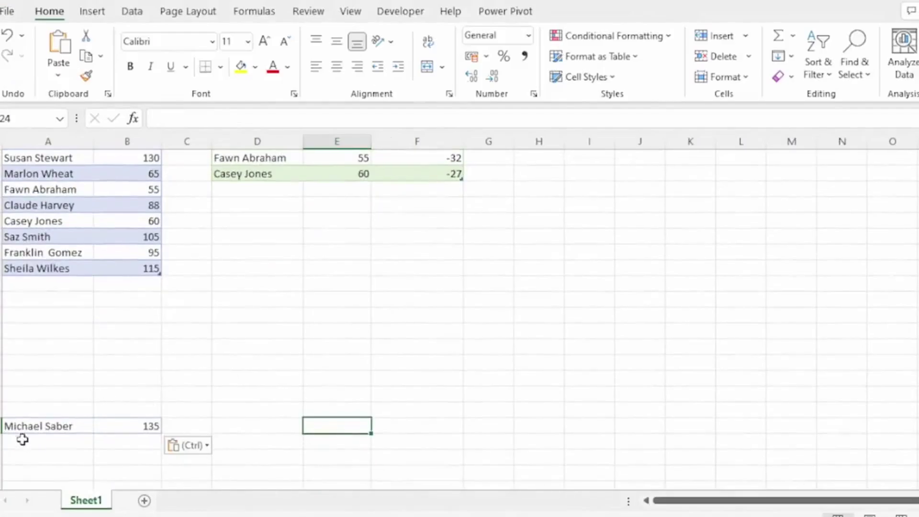
- Move the extra student record with score 135 directly beneath the source table and refresh the query results table
{"action": "left_click_drag", "start_coordinate": [28, 426], "coordinate": [121, 287]}
{"action": "scroll", "coordinate": [393, 334], "scroll_direction": "up", "scroll_amount": 2}
{"action": "left_click", "coordinate": [322, 209]}
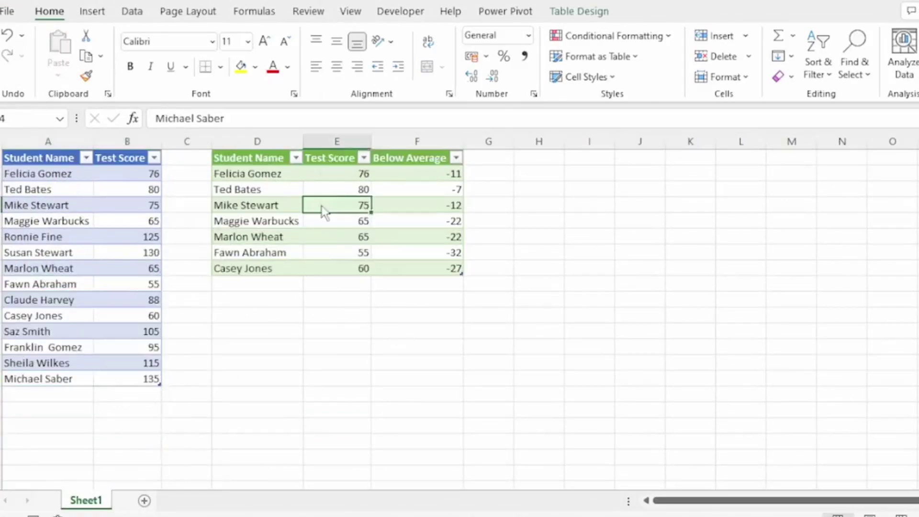
{"action": "right_click", "coordinate": [322, 209]}
{"action": "left_click", "coordinate": [383, 197]}
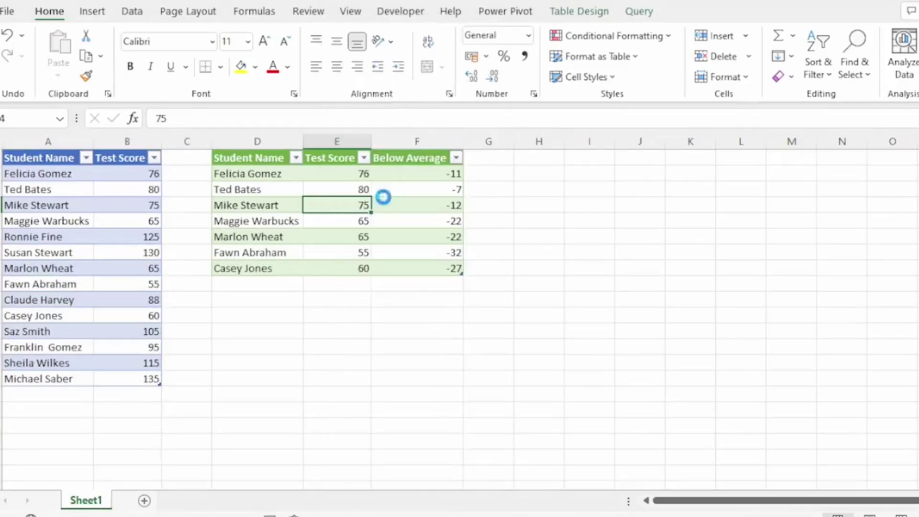
{"action": "left_click_drag", "start_coordinate": [271, 157], "coordinate": [429, 287]}
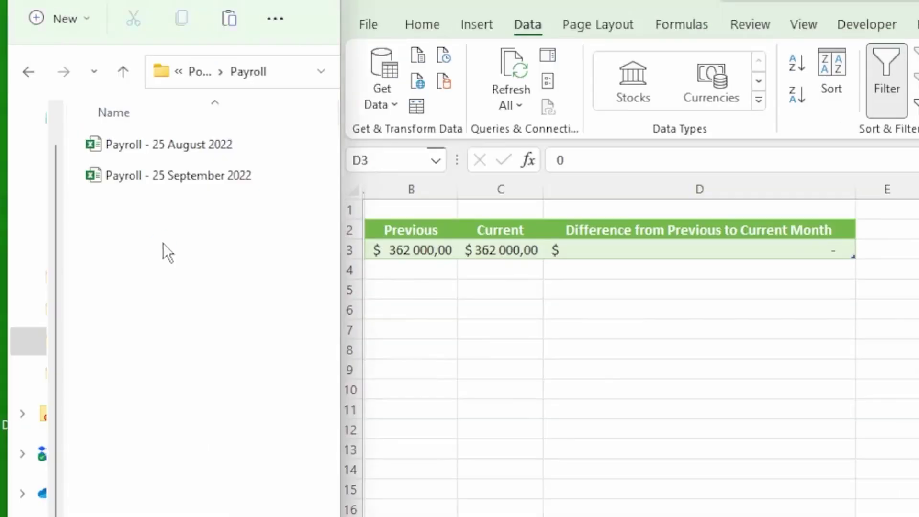
- Paste the Payroll - 25 October 2022 file into the Payroll folder in File Explorer, then refresh all queries in the Excel workbook
{"action": "right_click", "coordinate": [163, 243]}
{"action": "left_click", "coordinate": [111, 298]}
{"action": "left_click", "coordinate": [641, 256]}
{"action": "left_click", "coordinate": [511, 67]}
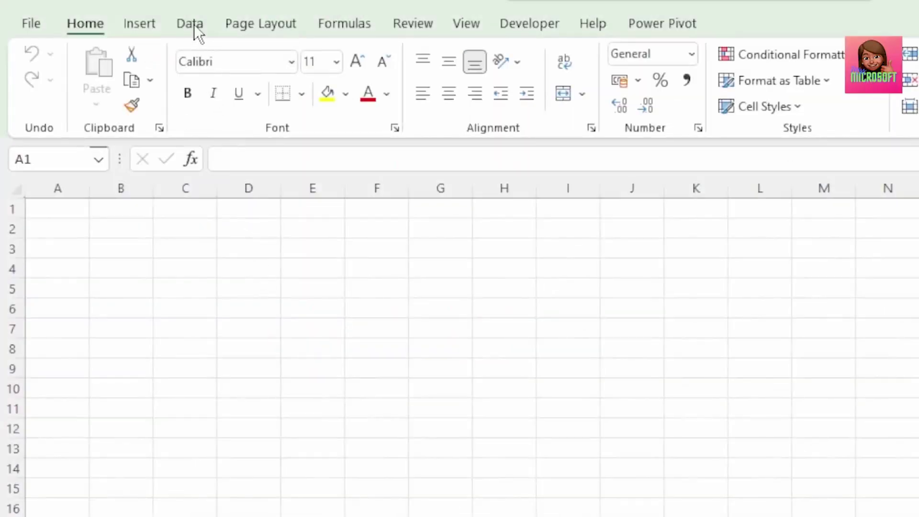
- Import the Export sheet from the Payroll - 25 September 2022 workbook and open it in the Power Query Editor for transformation
{"action": "left_click", "coordinate": [194, 24]}
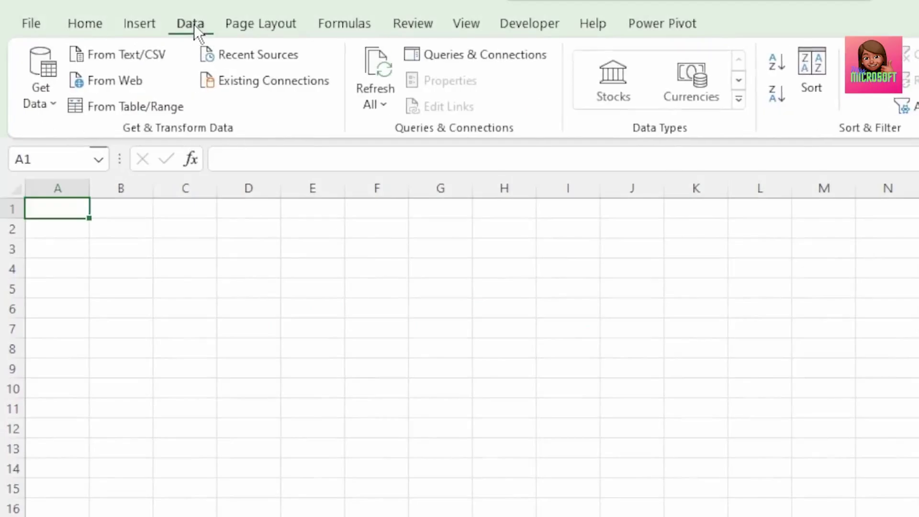
{"action": "left_click", "coordinate": [45, 103]}
{"action": "mouse_move", "coordinate": [78, 133]}
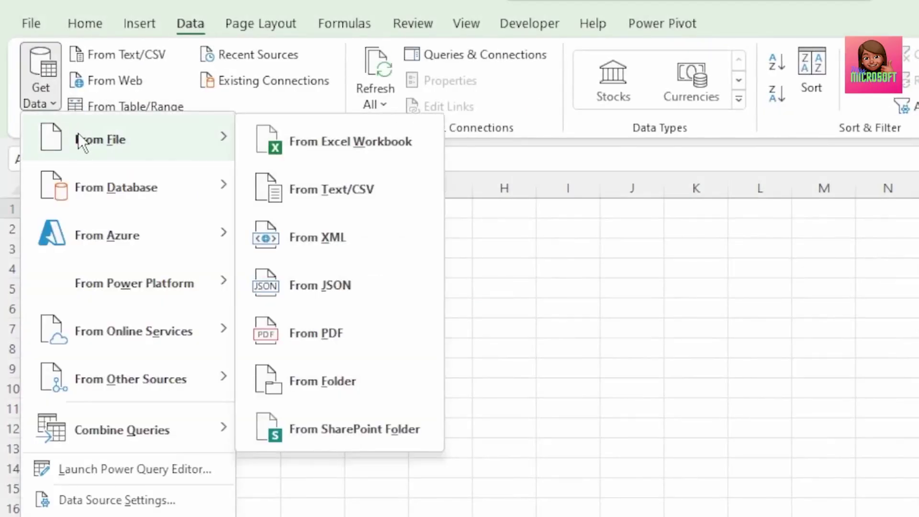
{"action": "left_click", "coordinate": [360, 142]}
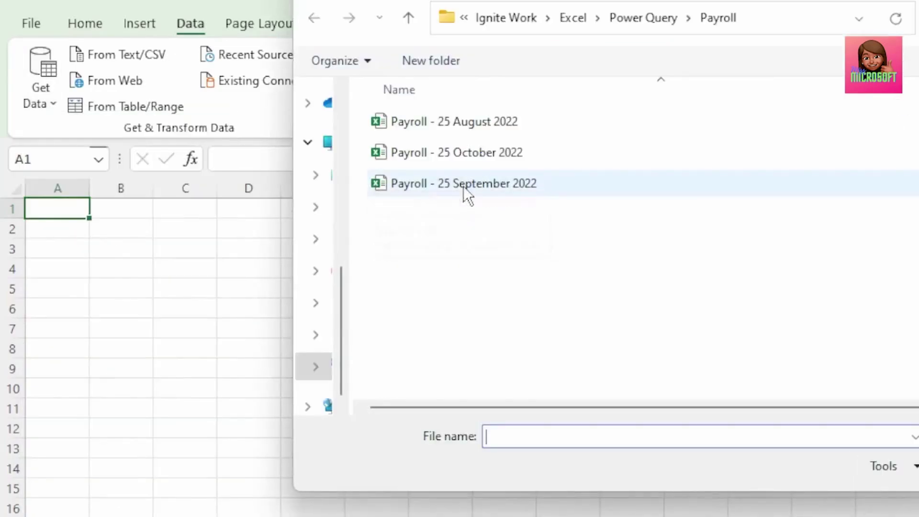
{"action": "double_click", "coordinate": [463, 188]}
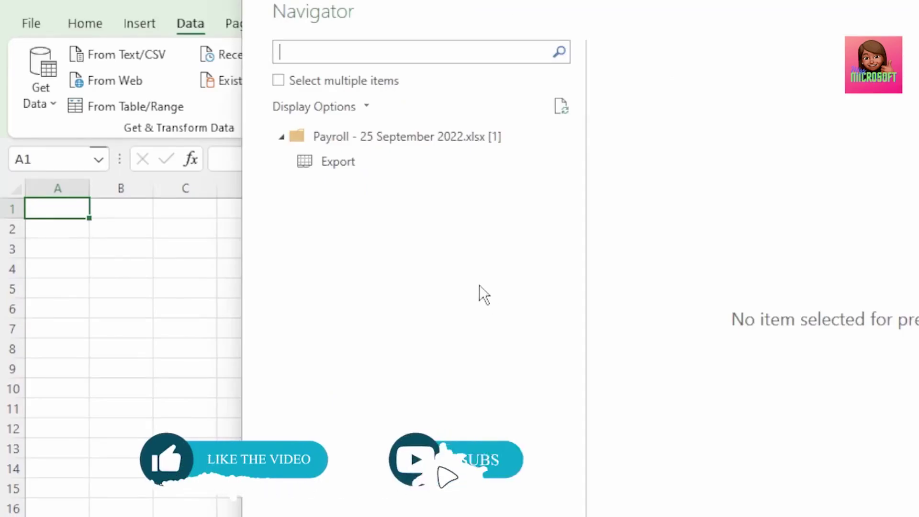
{"action": "left_click", "coordinate": [348, 168]}
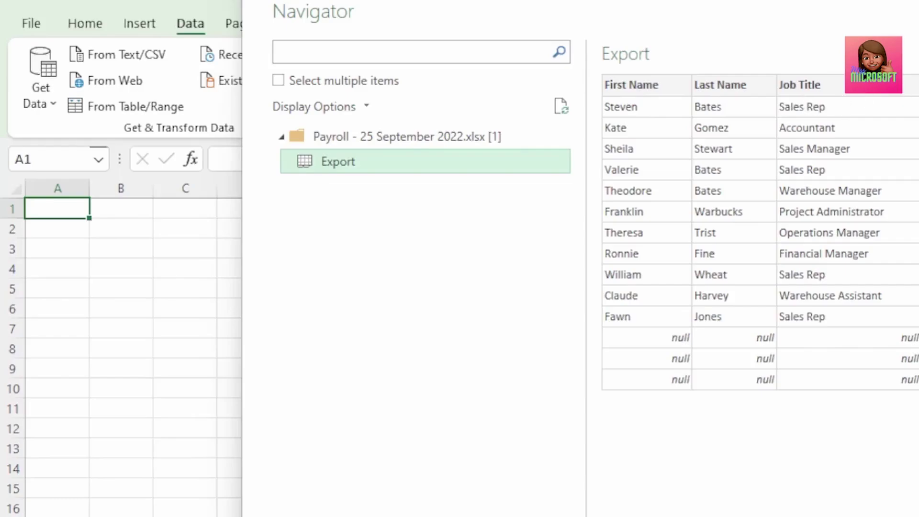
{"action": "scroll", "coordinate": [760, 232], "scroll_direction": "right", "scroll_amount": 5}
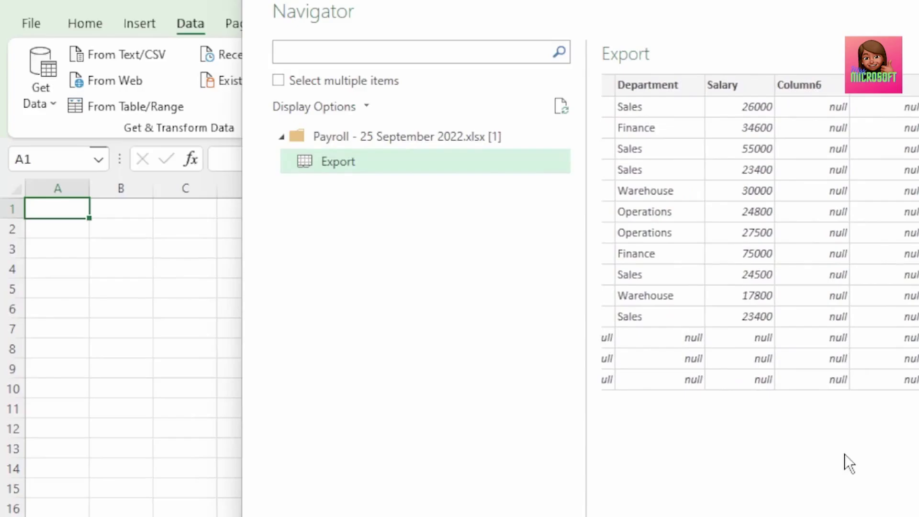
{"action": "left_click", "coordinate": [847, 504]}
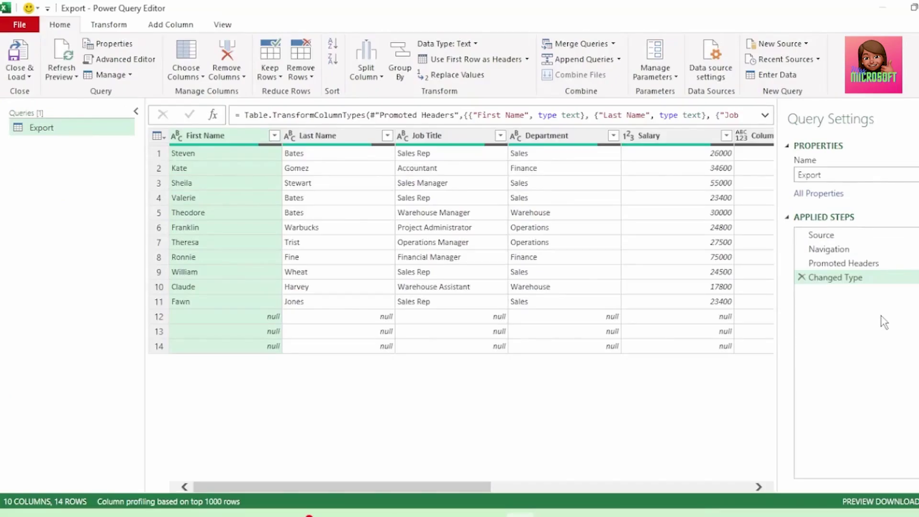
- Rename the Export query as Sept'22
{"action": "double_click", "coordinate": [802, 174]}
{"action": "type", "text": "S"}
{"action": "key", "text": "Caps_Lock"}
{"action": "type", "text": "ept'22"}
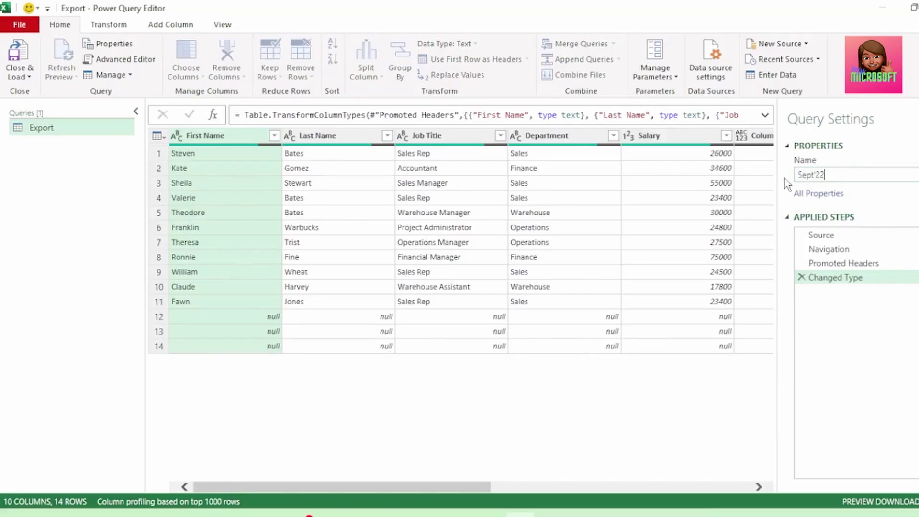
{"action": "key", "text": "Return"}
- Remove the empty columns Column6 through Column10 from the Sept'22 query
{"action": "left_click_drag", "start_coordinate": [419, 486], "coordinate": [654, 480]}
{"action": "left_click", "coordinate": [278, 139]}
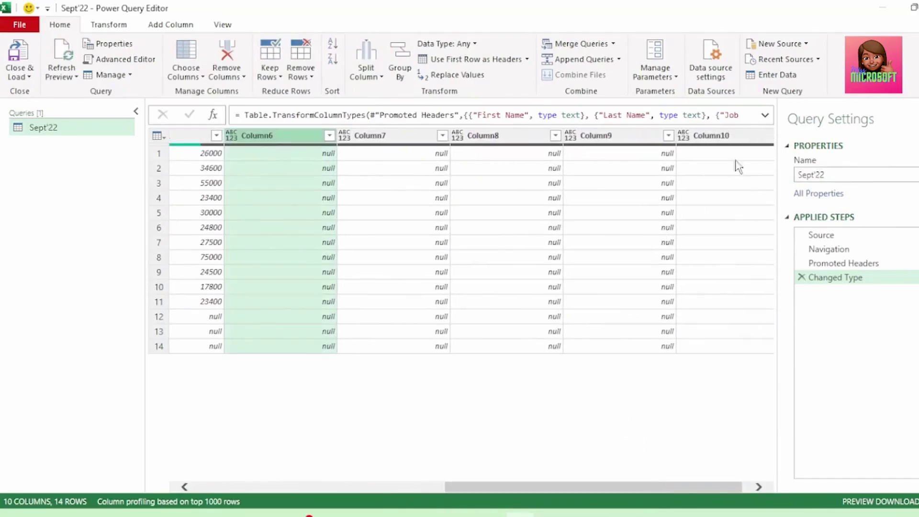
{"action": "left_click", "coordinate": [723, 138], "text": "shift"}
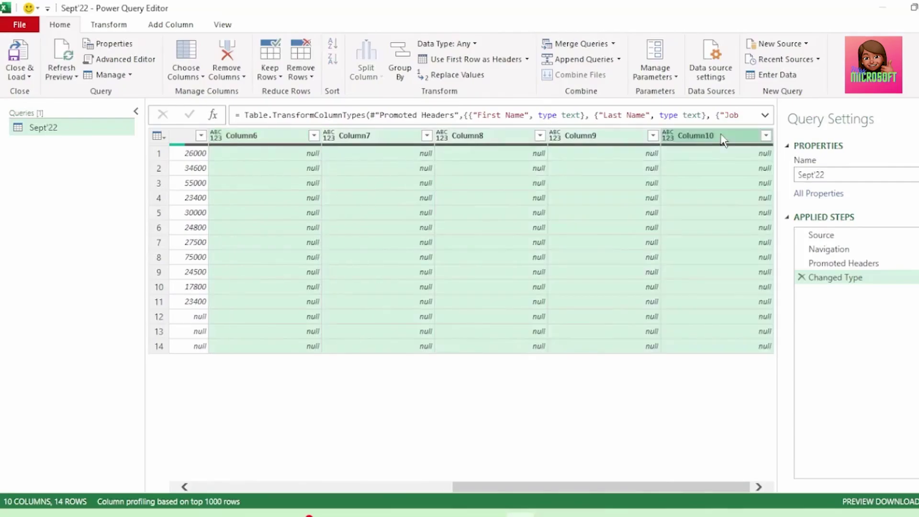
{"action": "right_click", "coordinate": [723, 139]}
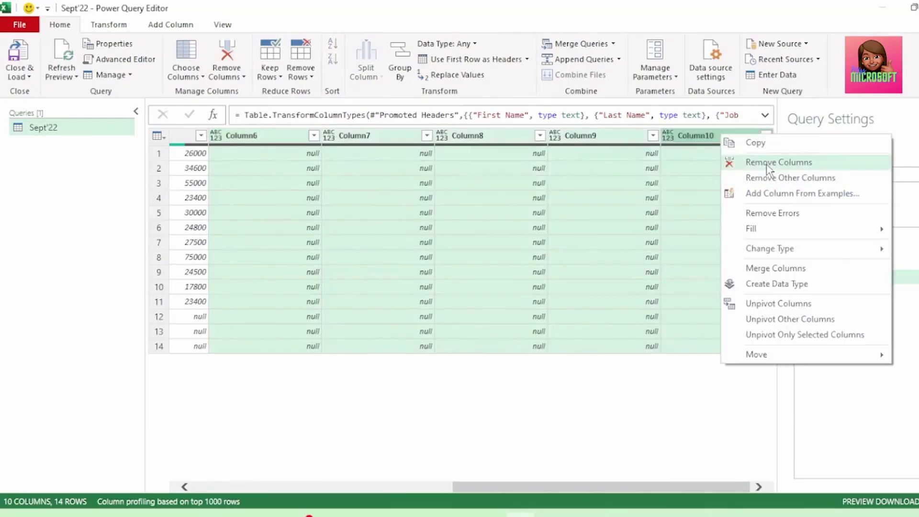
{"action": "left_click", "coordinate": [767, 165]}
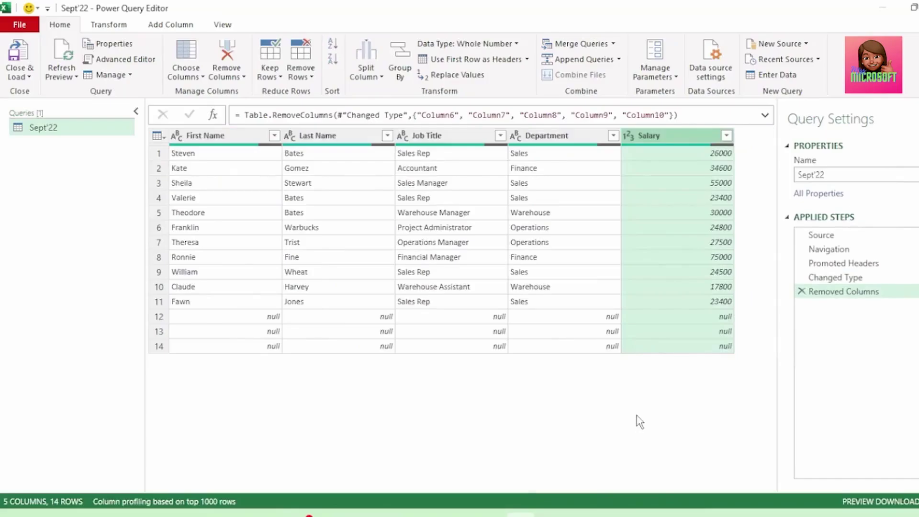
- Remove the blank rows from all columns of the Sept'22 query
{"action": "key", "text": "ctrl+a"}
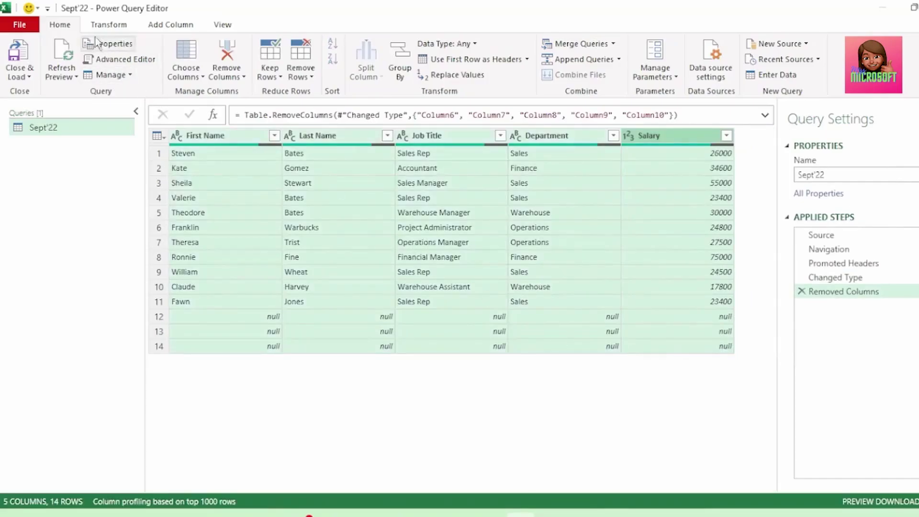
{"action": "left_click", "coordinate": [302, 77]}
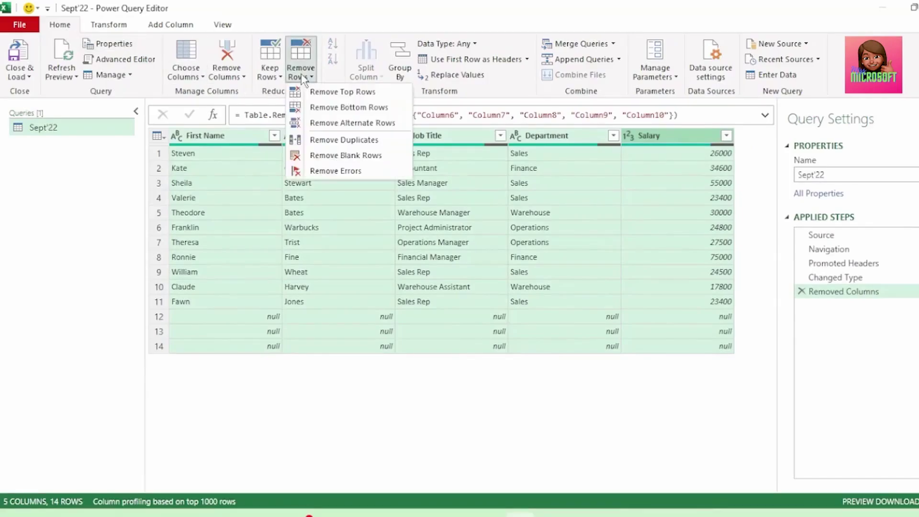
{"action": "left_click", "coordinate": [328, 157]}
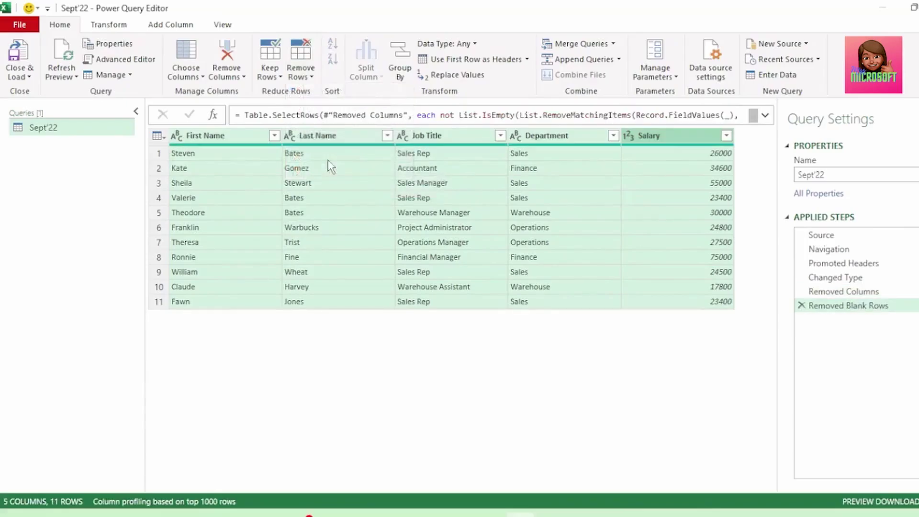
{"action": "left_click", "coordinate": [325, 335]}
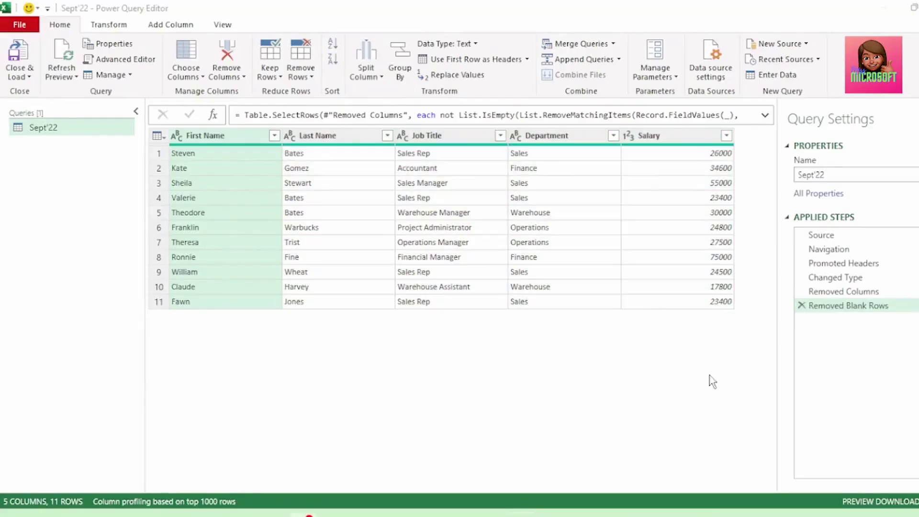
- Duplicate the Sept'22 query and change the copy's source file to Payroll - 25 October 2022
{"action": "right_click", "coordinate": [92, 134]}
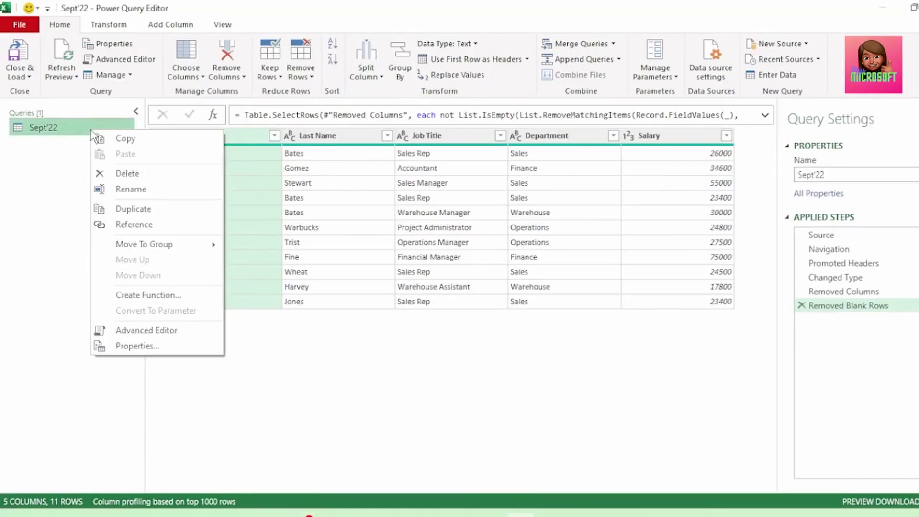
{"action": "left_click", "coordinate": [129, 211]}
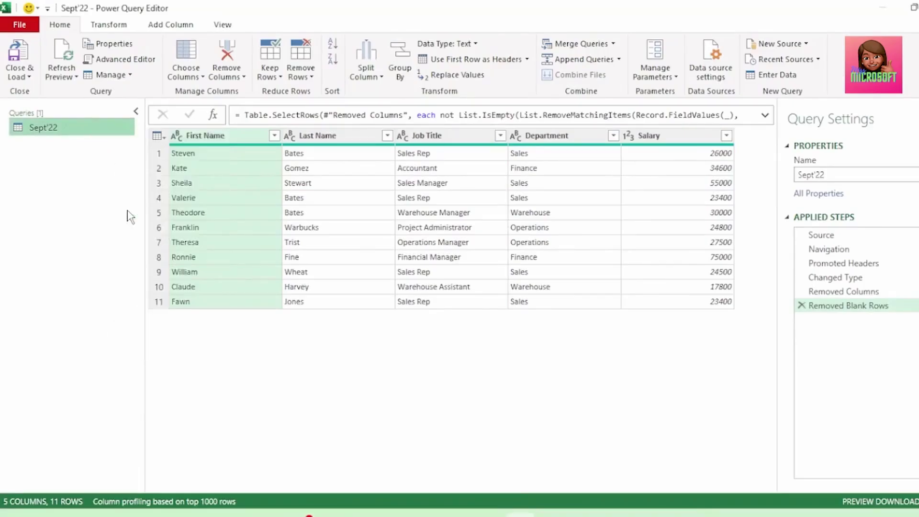
{"action": "left_click", "coordinate": [838, 235]}
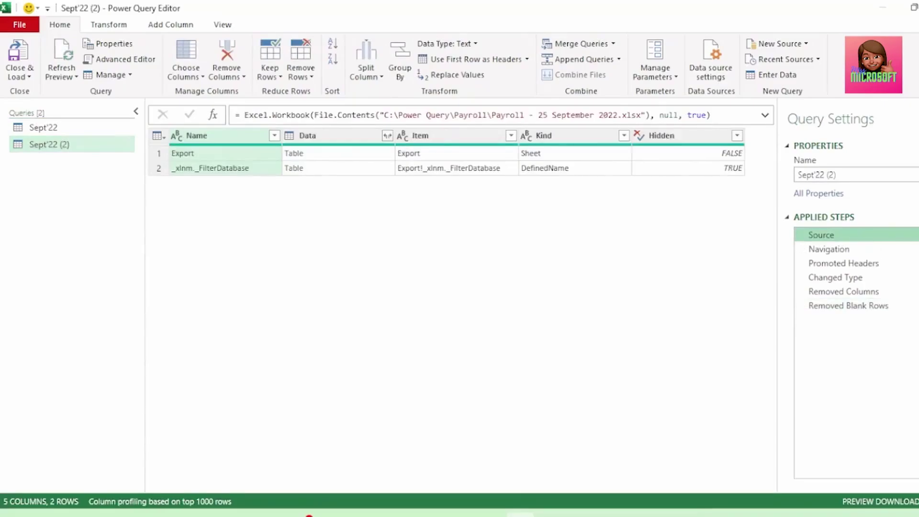
{"action": "left_click", "coordinate": [912, 235]}
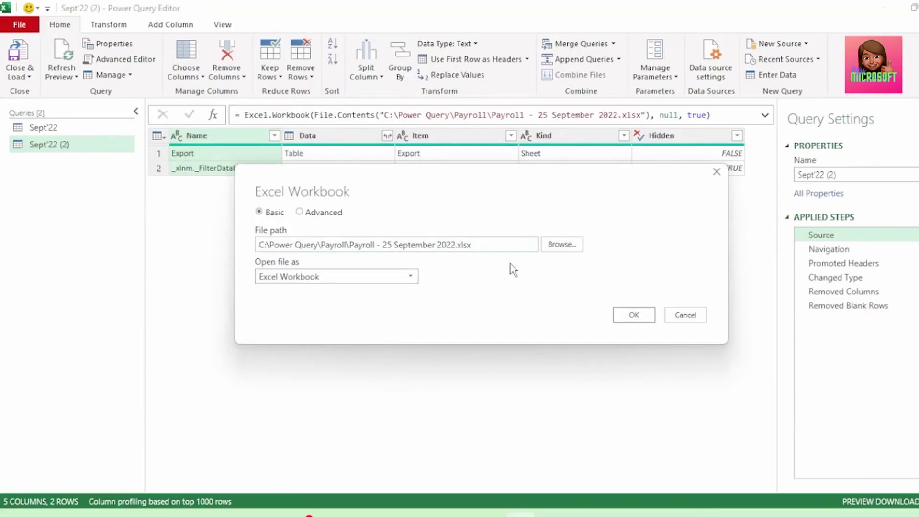
{"action": "left_click", "coordinate": [562, 246]}
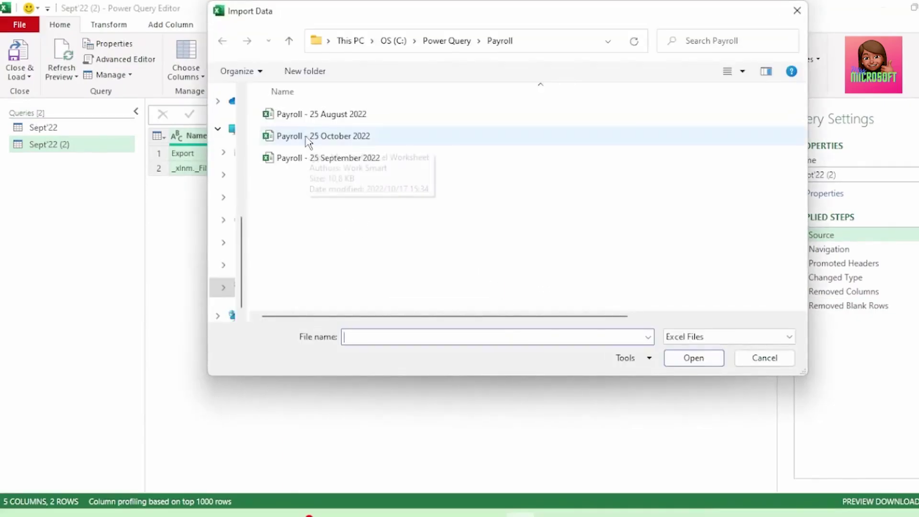
{"action": "double_click", "coordinate": [307, 136]}
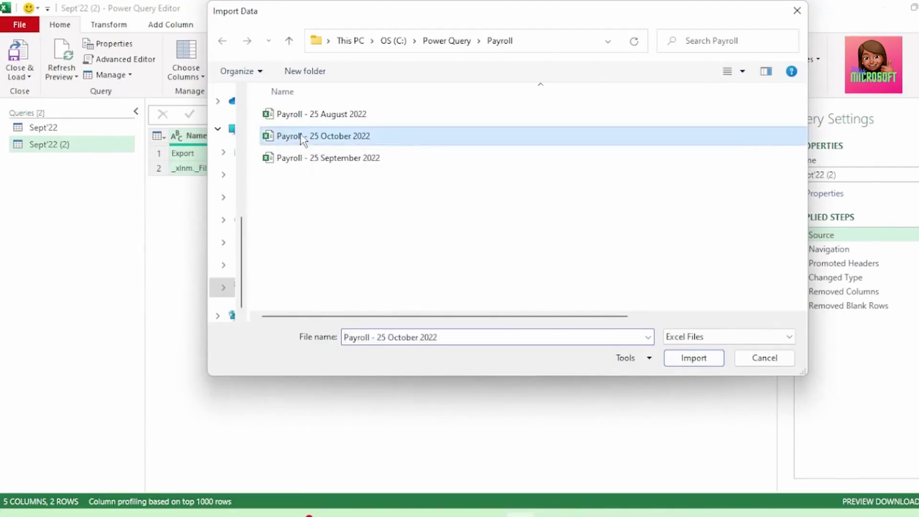
{"action": "left_click", "coordinate": [629, 317]}
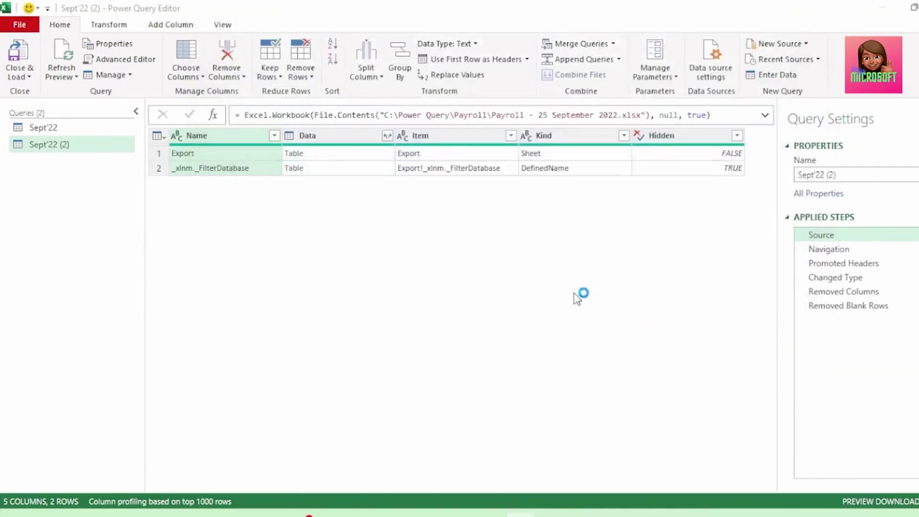
{"action": "left_click", "coordinate": [765, 117]}
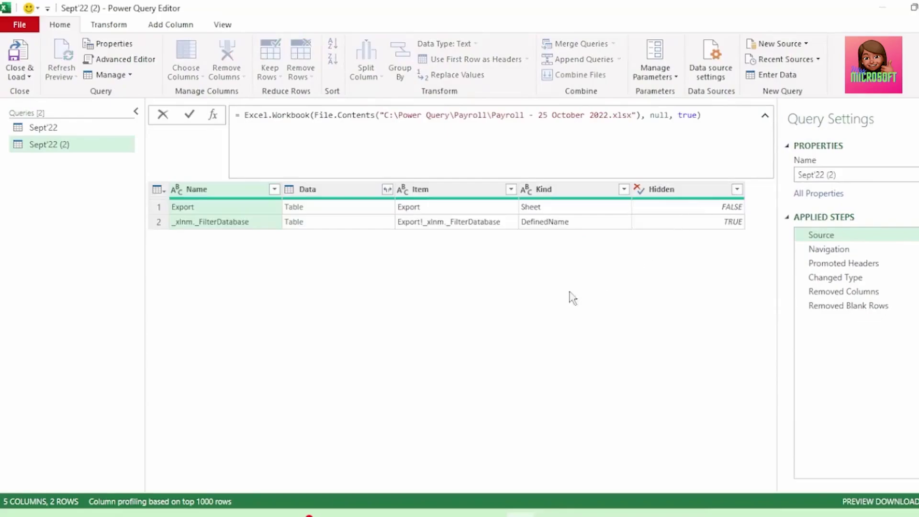
{"action": "left_click_drag", "start_coordinate": [538, 115], "coordinate": [609, 115]}
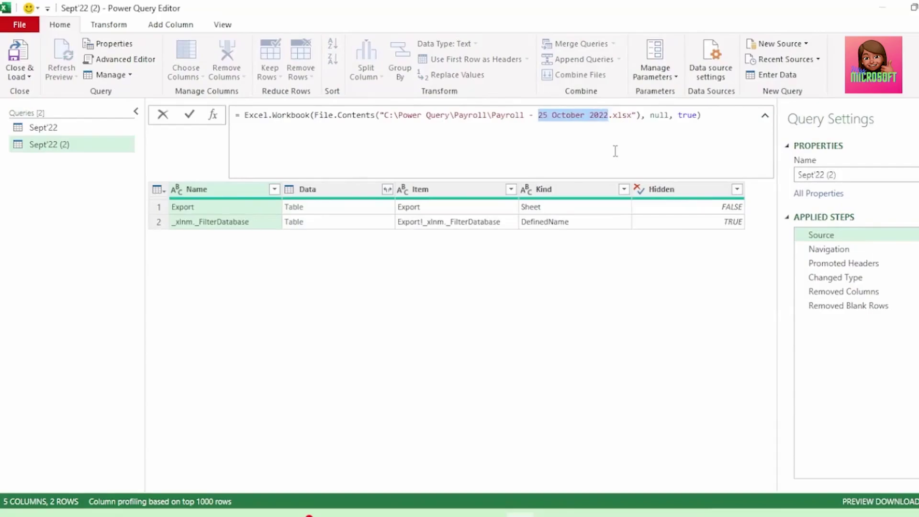
- Rename the duplicated query as Oct'22
{"action": "left_click", "coordinate": [809, 176]}
{"action": "key", "text": "Caps_Lock"}
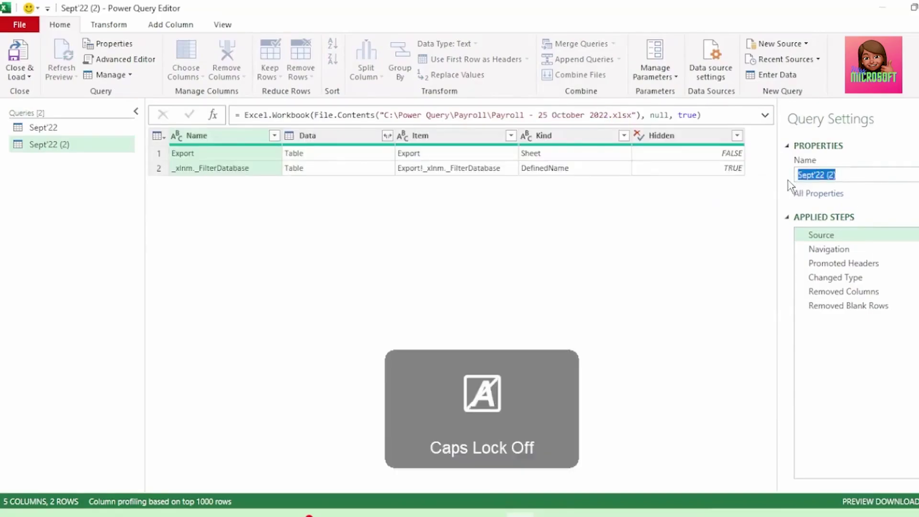
{"action": "key", "text": "Caps_Lock"}
{"action": "type", "text": "O"}
{"action": "key", "text": "Caps_Lock"}
{"action": "type", "text": "ct'22"}
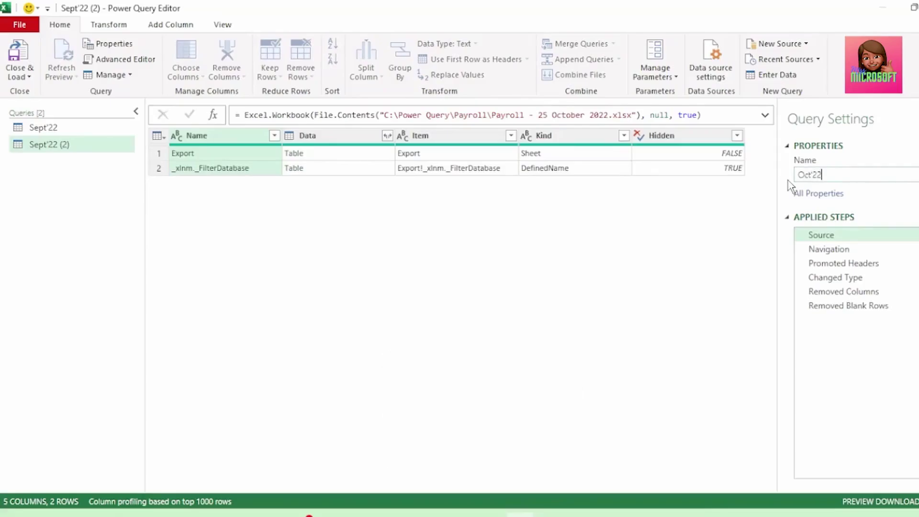
{"action": "key", "text": "Return"}
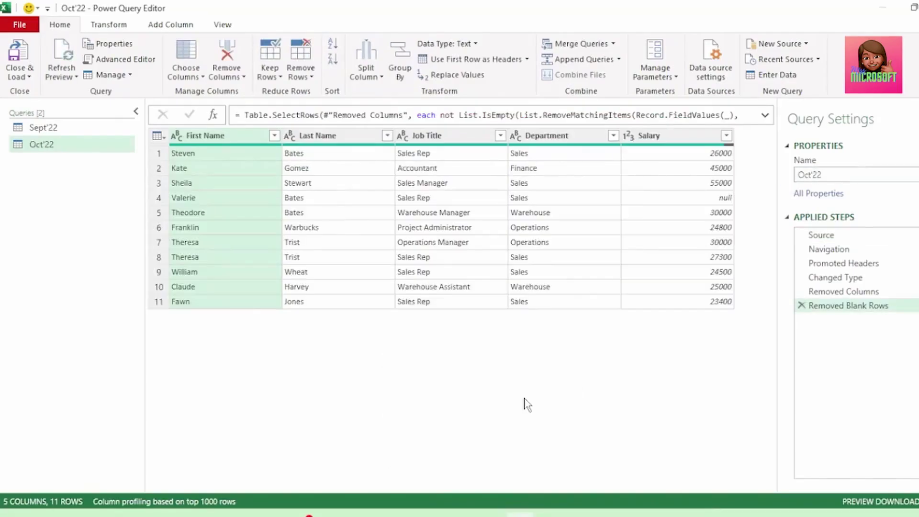
- Start a merge as a new query with Sept'22 as the first table and Oct'22 as the second
{"action": "left_click", "coordinate": [81, 128]}
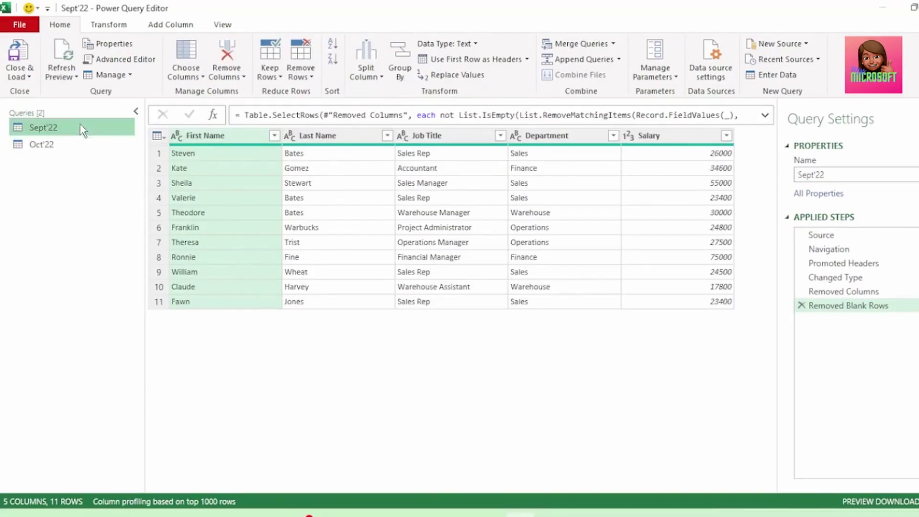
{"action": "left_click", "coordinate": [613, 44]}
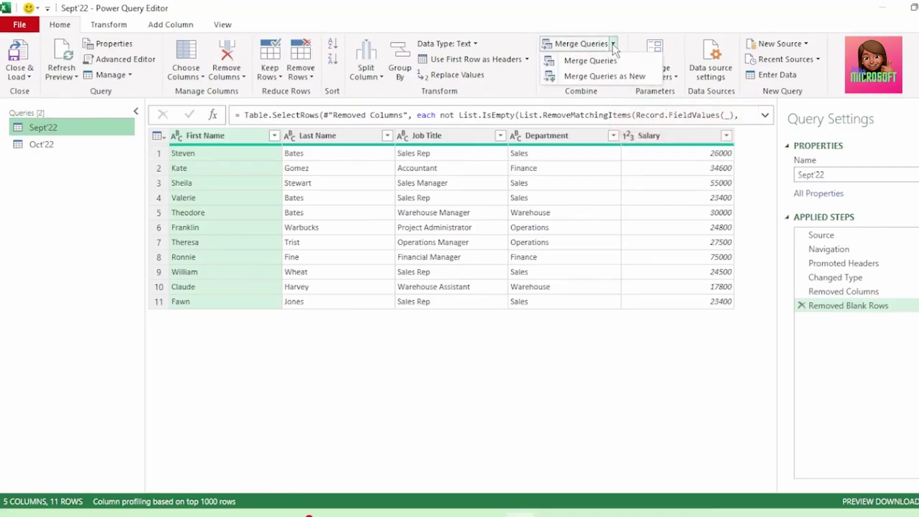
{"action": "left_click", "coordinate": [598, 76]}
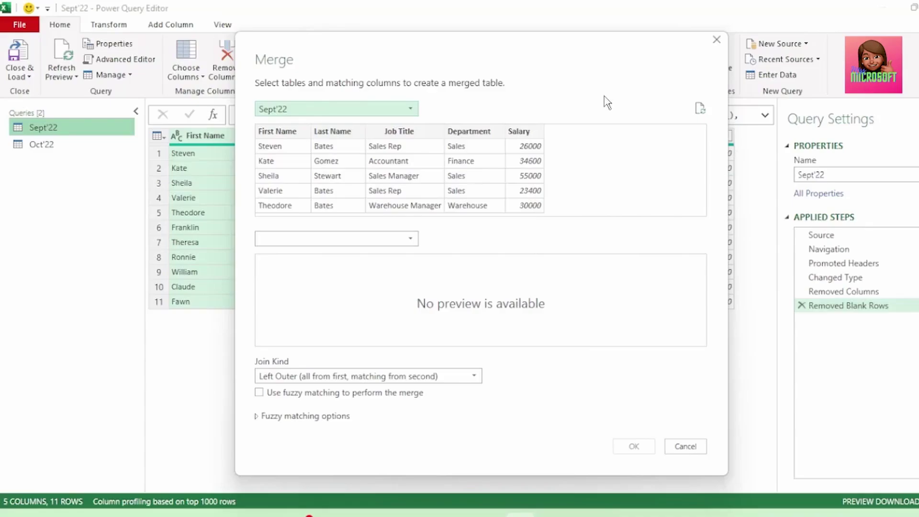
{"action": "left_click", "coordinate": [408, 240]}
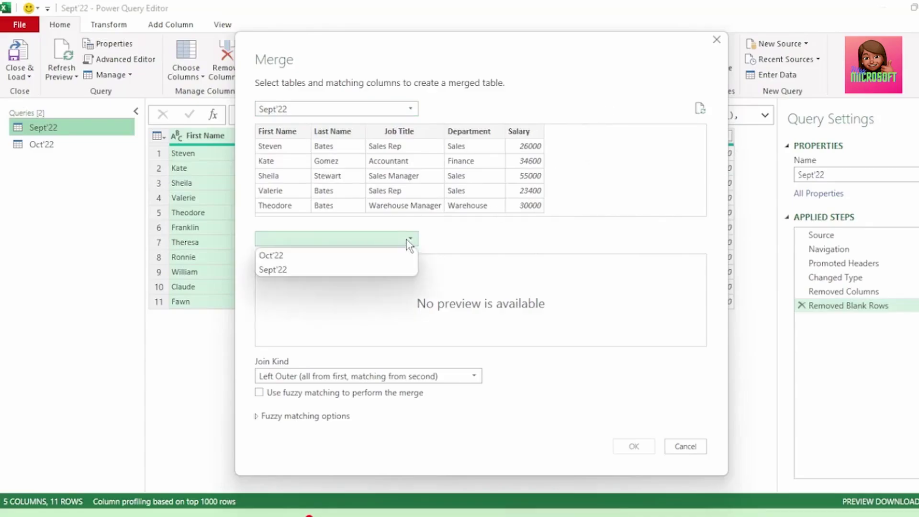
{"action": "left_click", "coordinate": [360, 257]}
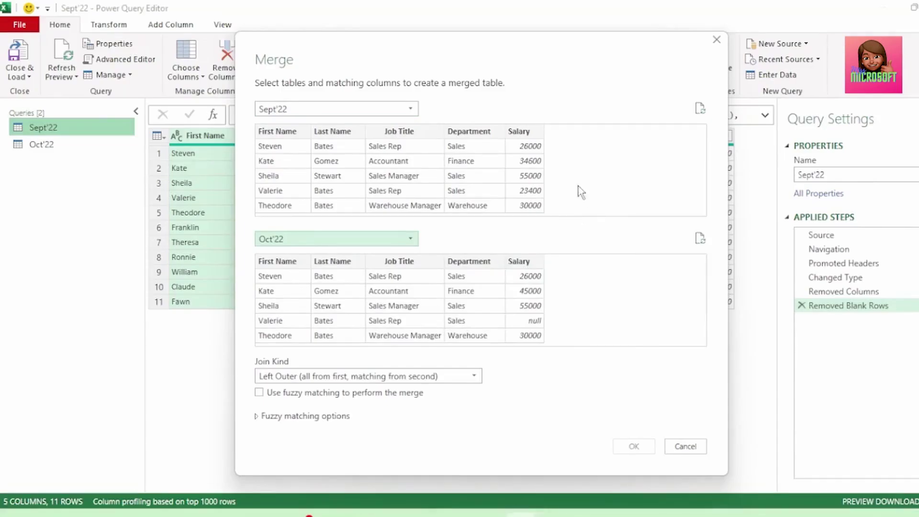
- Match both tables on First Name, Last Name, Job Title and Department, and create the merge with a Full Outer join
{"action": "left_click", "coordinate": [279, 134]}
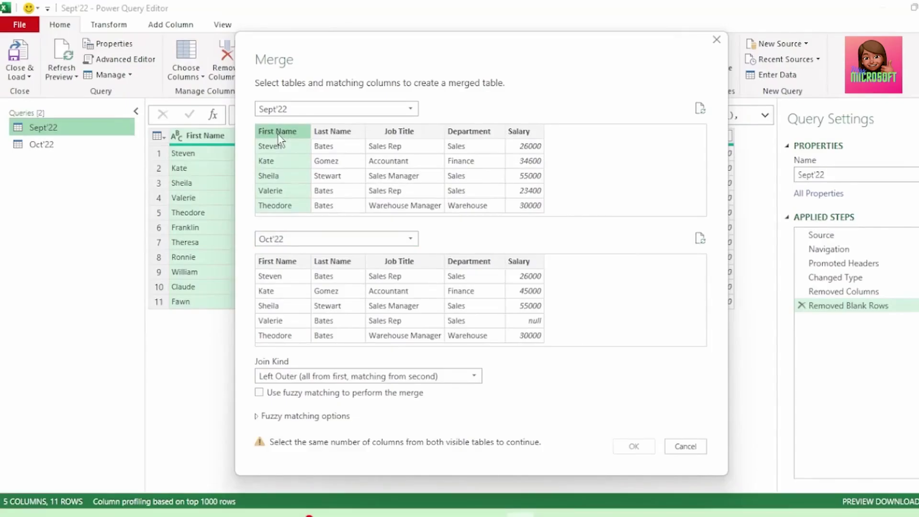
{"action": "left_click", "coordinate": [465, 136], "text": "shift"}
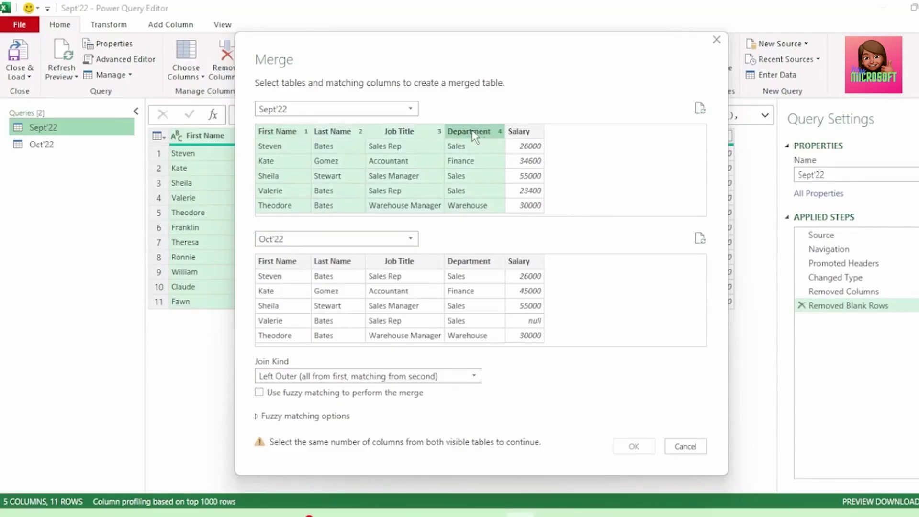
{"action": "left_click", "coordinate": [285, 263]}
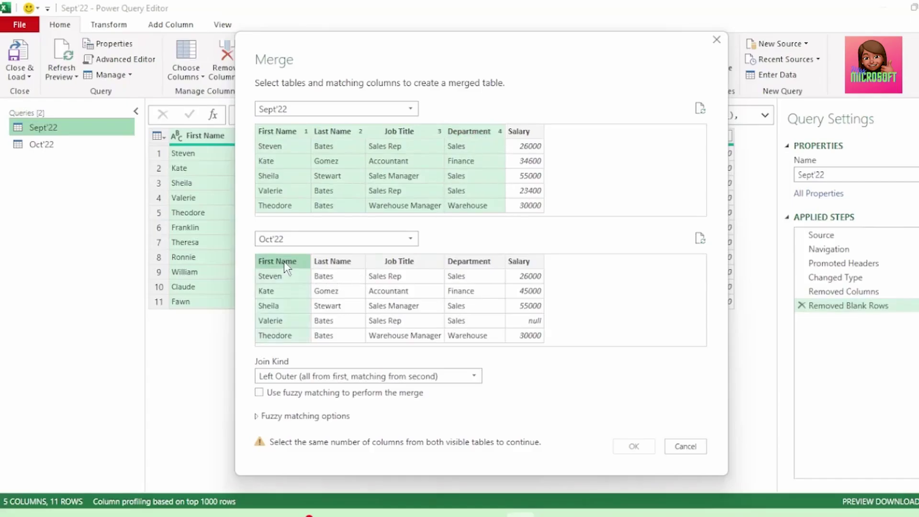
{"action": "left_click", "coordinate": [481, 264], "text": "shift"}
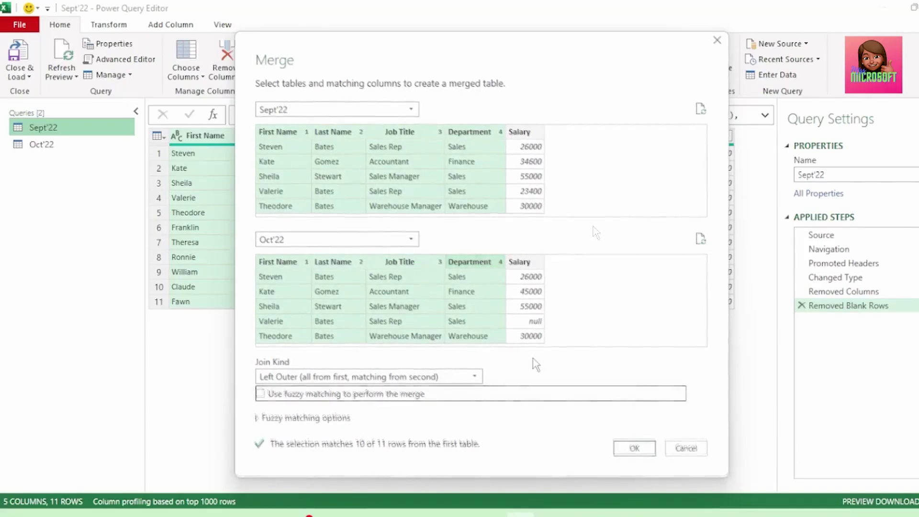
{"action": "left_click", "coordinate": [323, 378]}
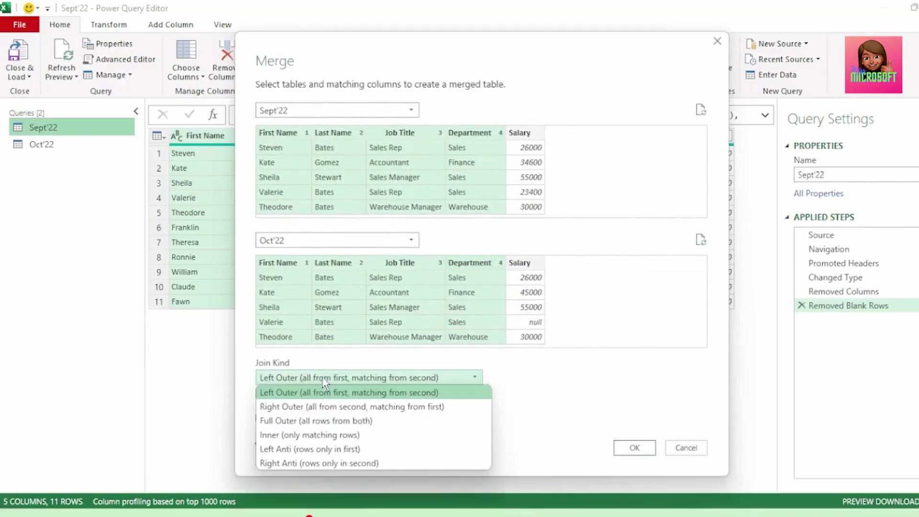
{"action": "left_click", "coordinate": [321, 423]}
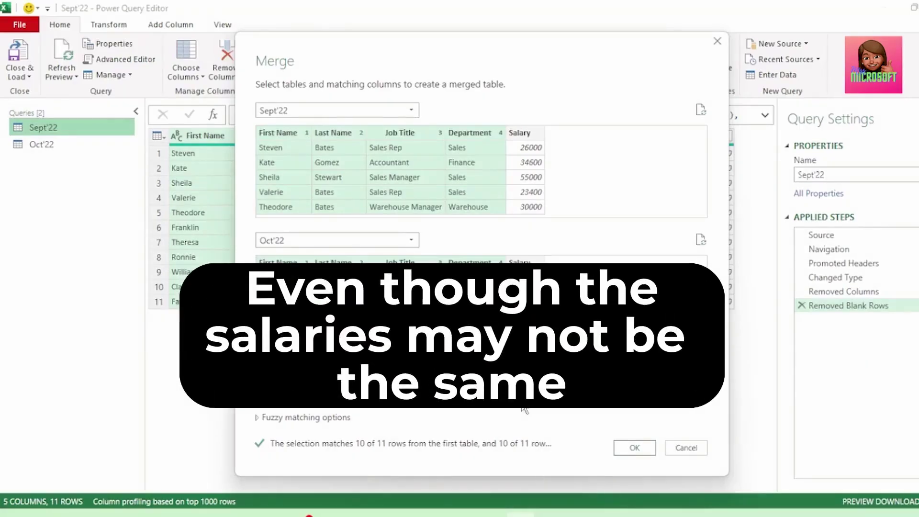
{"action": "left_click", "coordinate": [632, 450]}
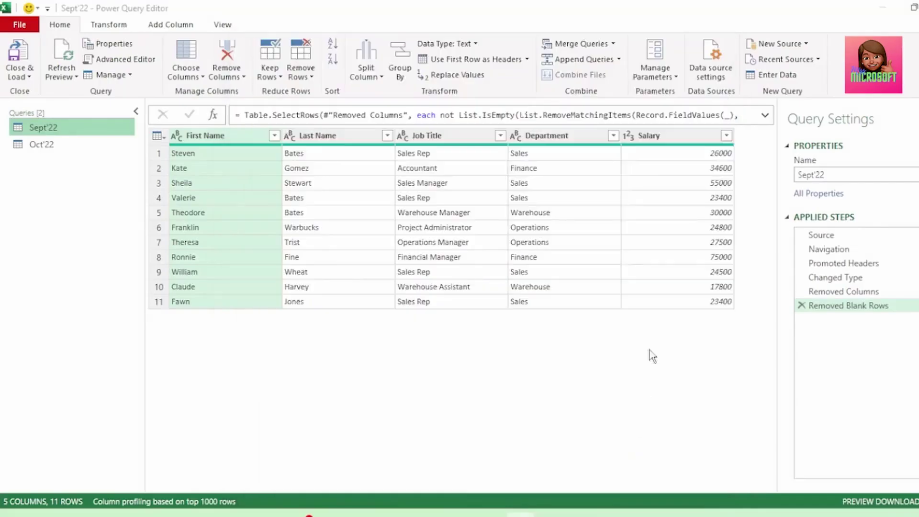
- Expand the Oct'22 column of the merged query into First Name, Last Name, Job Title and Salary, excluding Department and keeping the original column name prefix
{"action": "left_click", "coordinate": [742, 169]}
{"action": "left_click", "coordinate": [745, 184]}
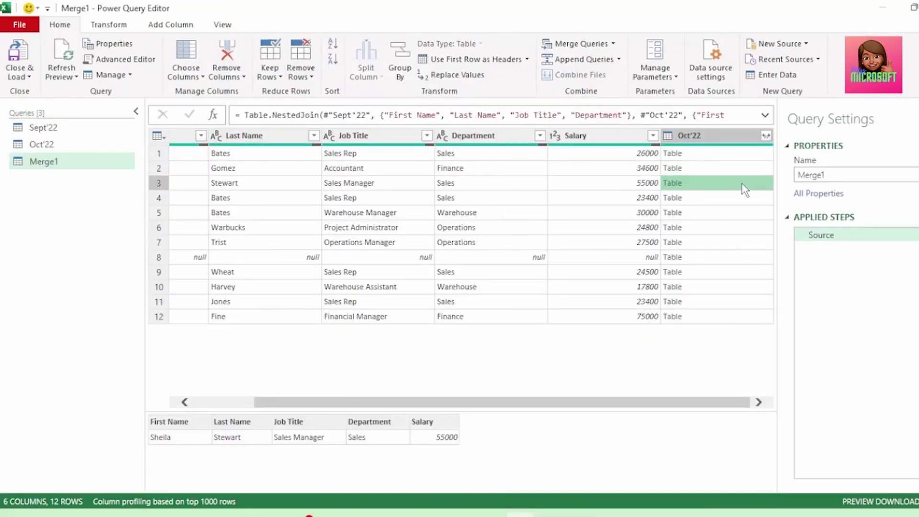
{"action": "left_click", "coordinate": [737, 140]}
{"action": "left_click", "coordinate": [731, 154]}
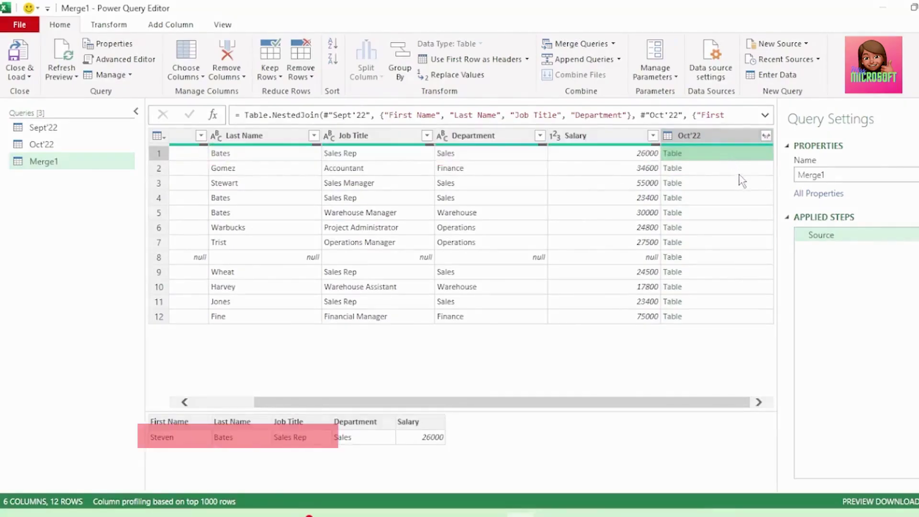
{"action": "left_click", "coordinate": [748, 167]}
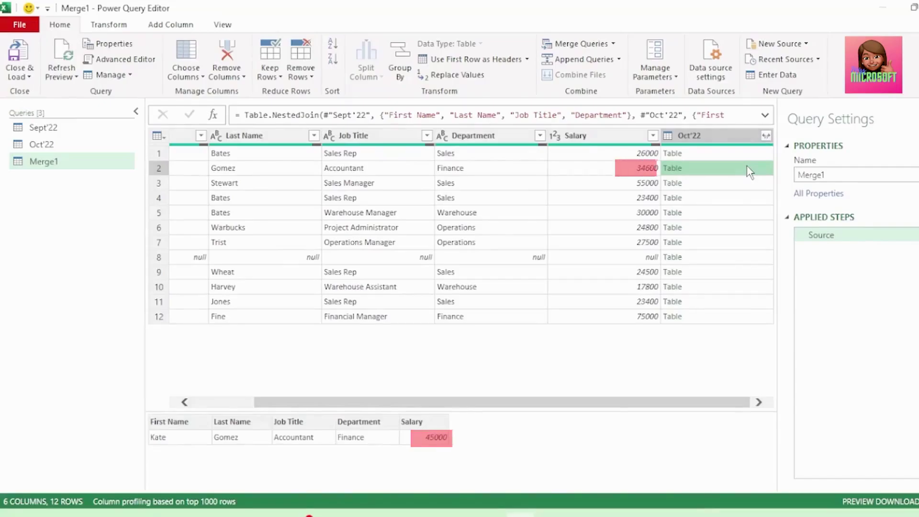
{"action": "left_click", "coordinate": [766, 136]}
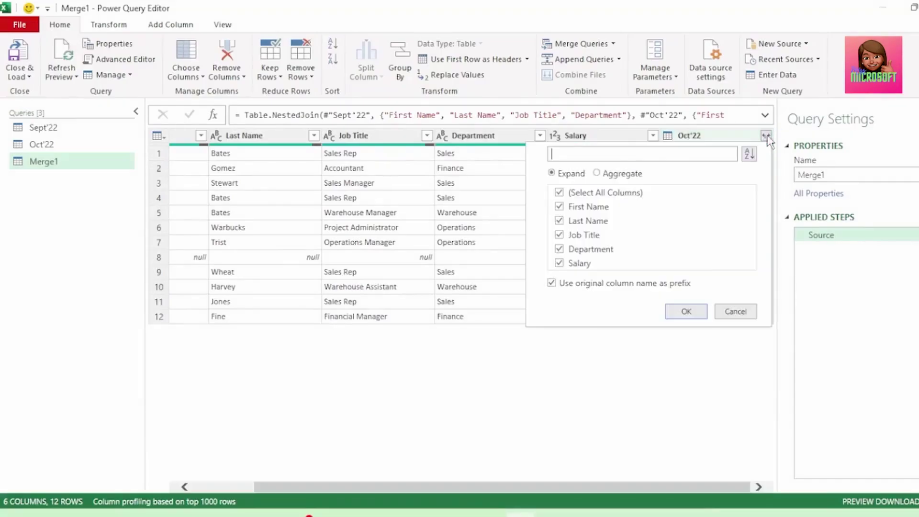
{"action": "left_click", "coordinate": [561, 250]}
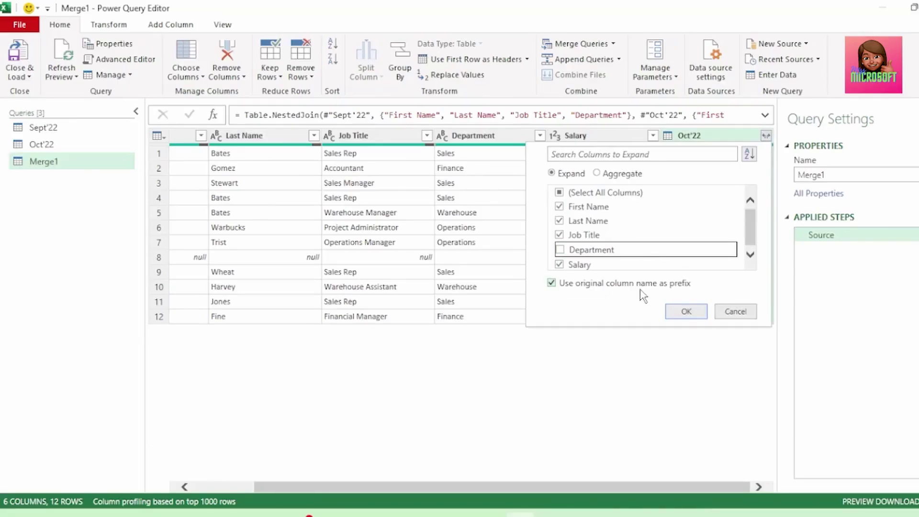
{"action": "left_click", "coordinate": [672, 311]}
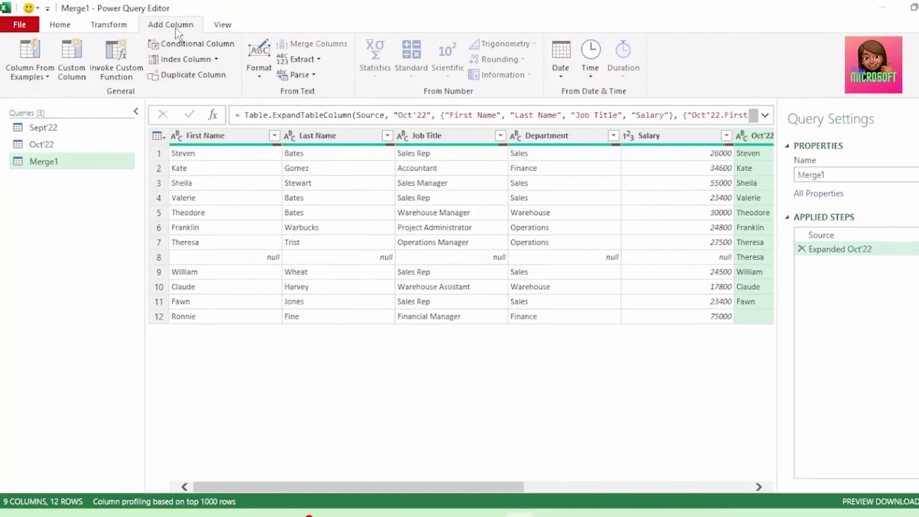
- Start a conditional column on the merged query and name it Exception
{"action": "left_click", "coordinate": [196, 45]}
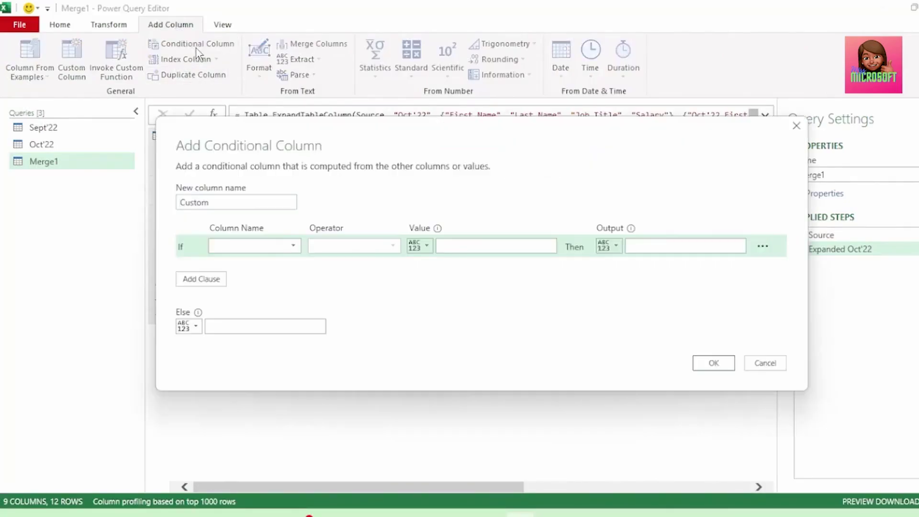
{"action": "double_click", "coordinate": [173, 205]}
{"action": "key", "text": "Caps_Lock"}
{"action": "type", "text": "E"}
{"action": "key", "text": "Caps_Lock"}
{"action": "type", "text": "x"}
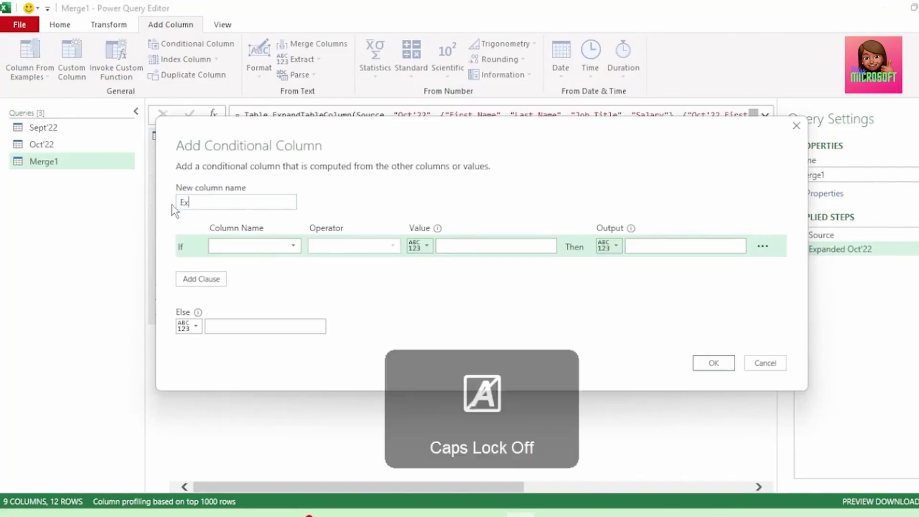
{"action": "type", "text": "ception"}
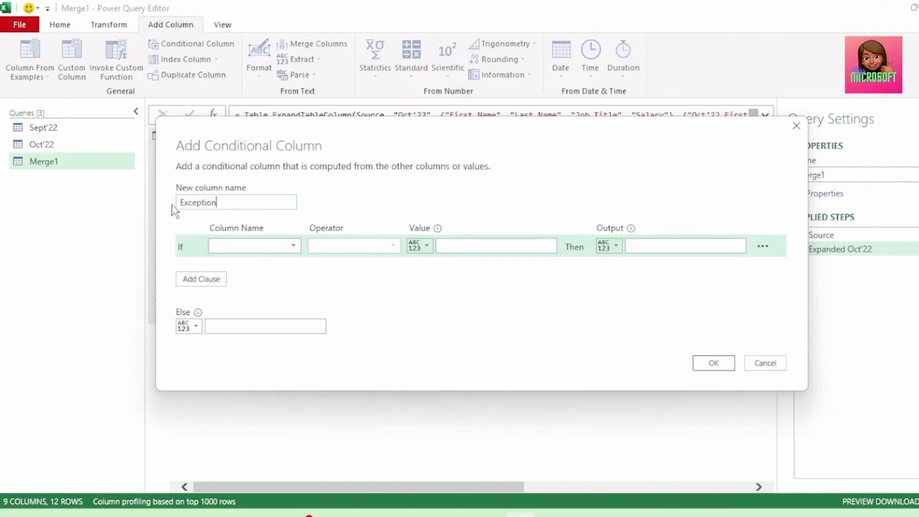
- Set the condition to test whether the Salary column equals the Oct'22.Salary column
{"action": "left_click", "coordinate": [270, 247]}
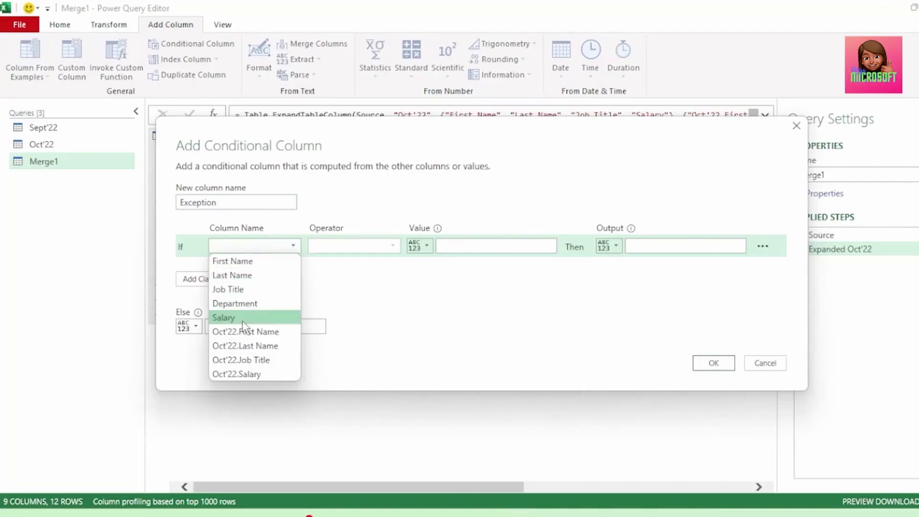
{"action": "left_click", "coordinate": [276, 317]}
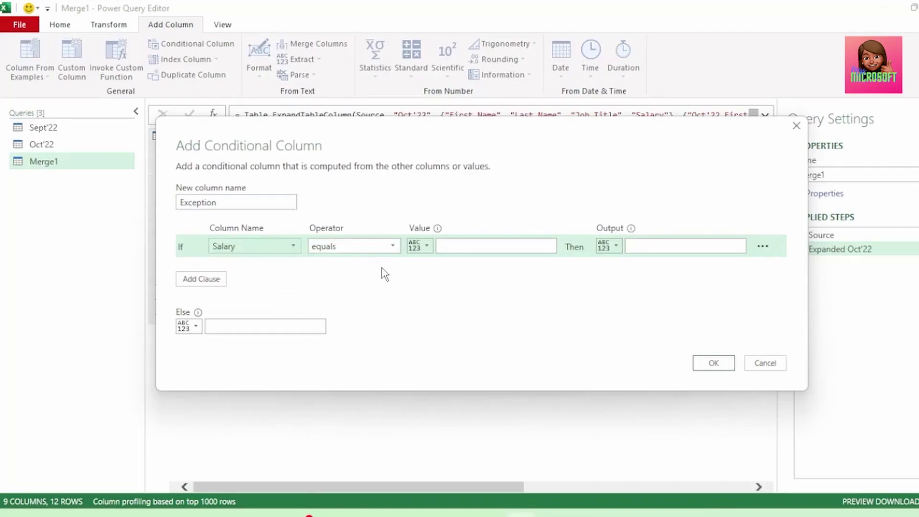
{"action": "left_click", "coordinate": [426, 247]}
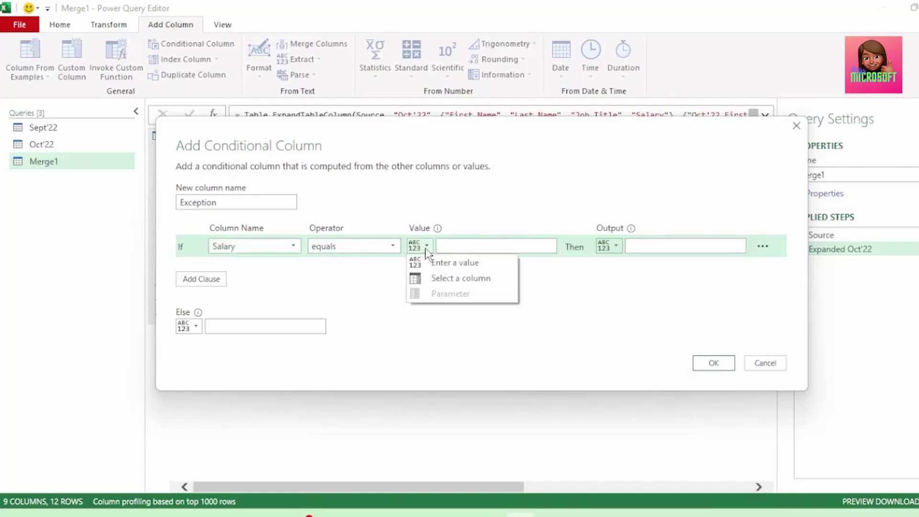
{"action": "left_click", "coordinate": [438, 278]}
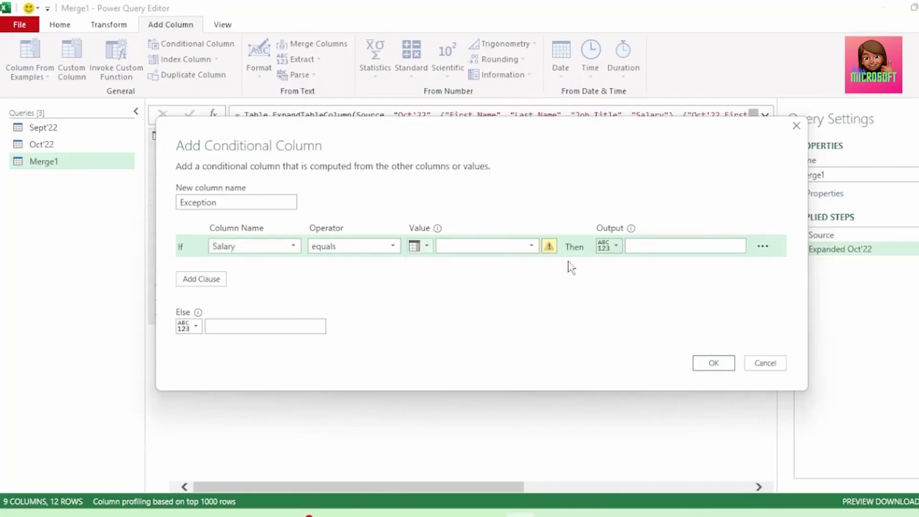
{"action": "left_click", "coordinate": [530, 248]}
{"action": "left_click", "coordinate": [493, 377]}
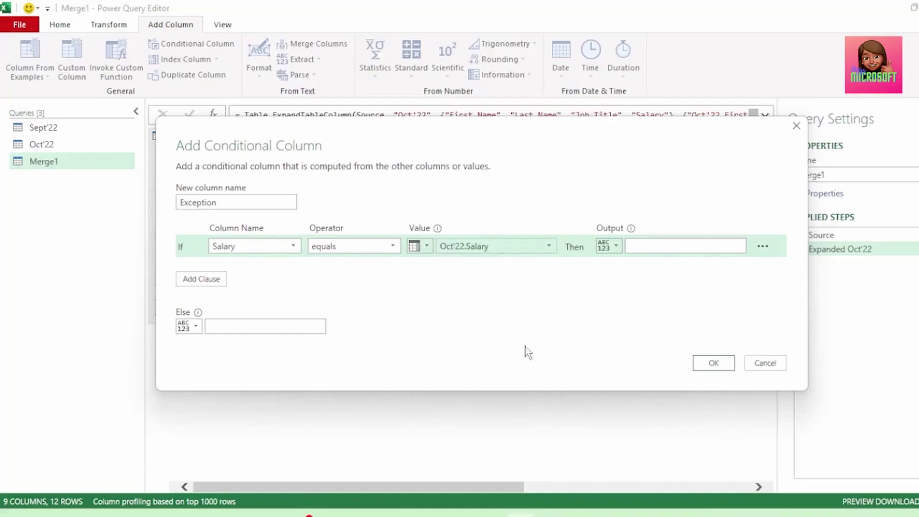
- Output Null when the salaries match and Exception otherwise, and create the conditional column
{"action": "left_click", "coordinate": [657, 245]}
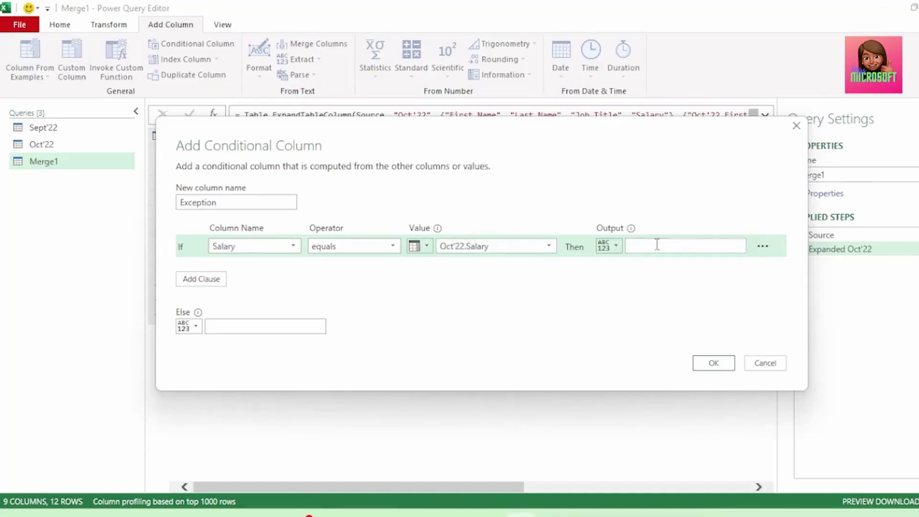
{"action": "type", "text": "N"}
{"action": "key", "text": "Caps_Lock"}
{"action": "type", "text": "ull"}
{"action": "left_click", "coordinate": [226, 328]}
{"action": "type", "text": "E"}
{"action": "key", "text": "Caps_Lock"}
{"action": "type", "text": "xception"}
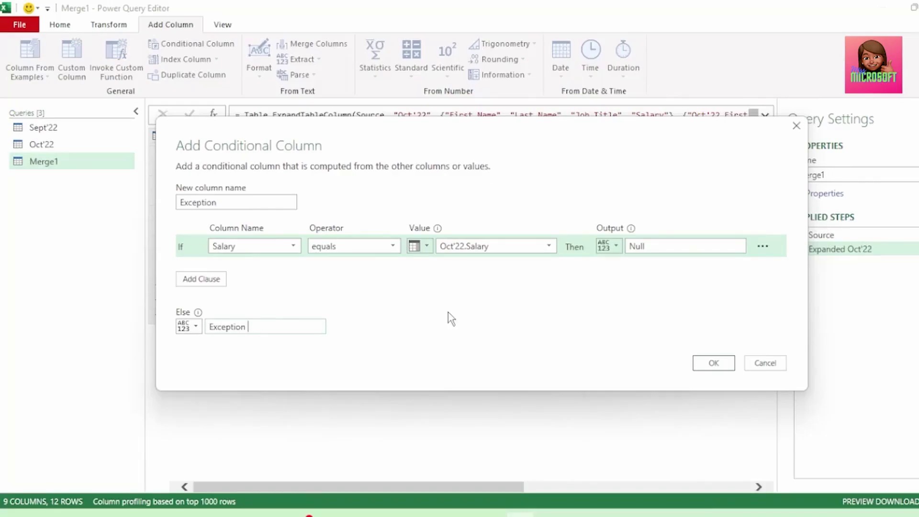
{"action": "left_click", "coordinate": [710, 367]}
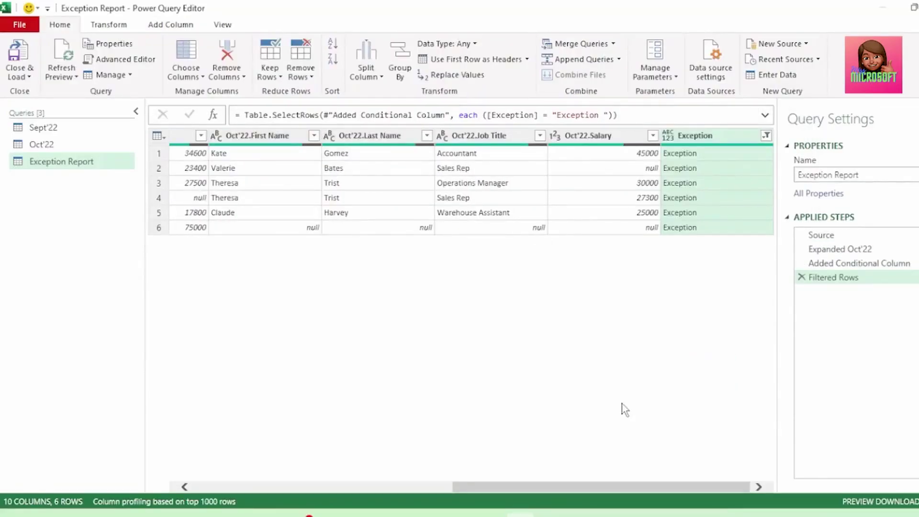
- Load the Exception Report query to the workbook and review the Oct'22 salary of each exception row
{"action": "left_click", "coordinate": [19, 54]}
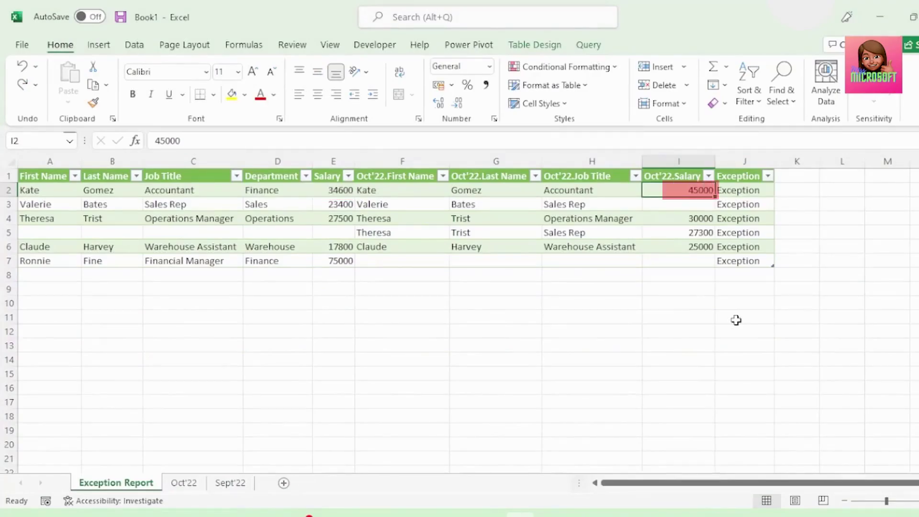
{"action": "key", "text": "Down"}
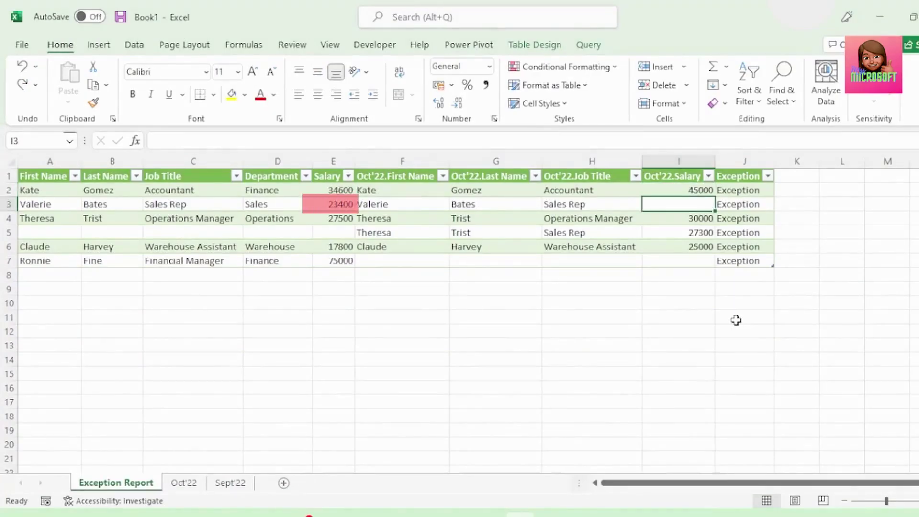
{"action": "key", "text": "Down"}
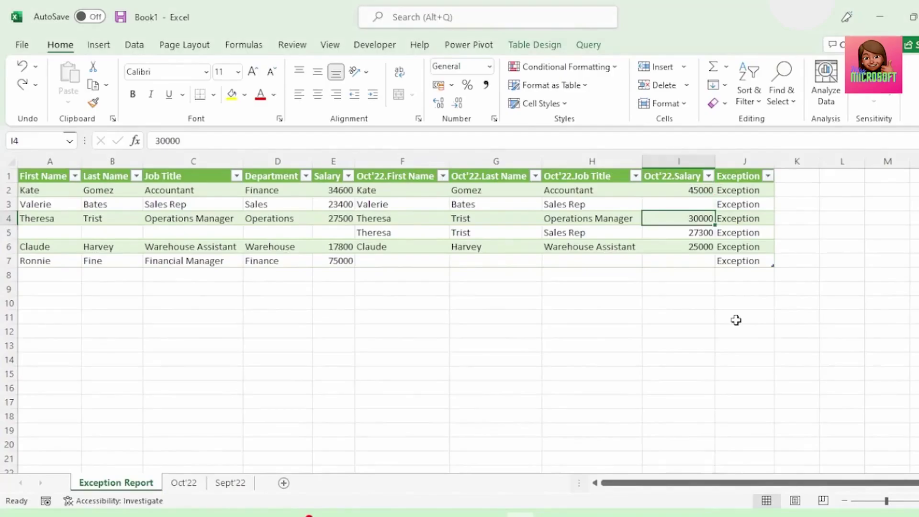
{"action": "key", "text": "Down"}
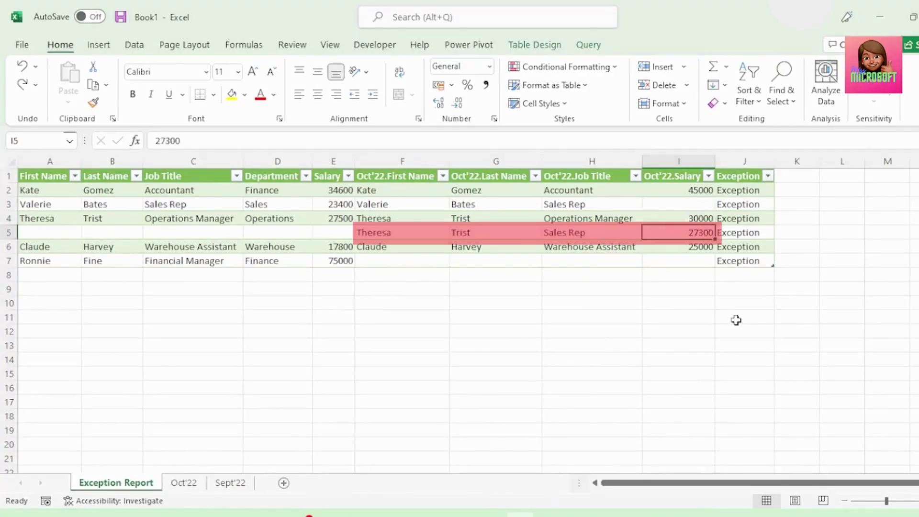
{"action": "key", "text": "Down"}
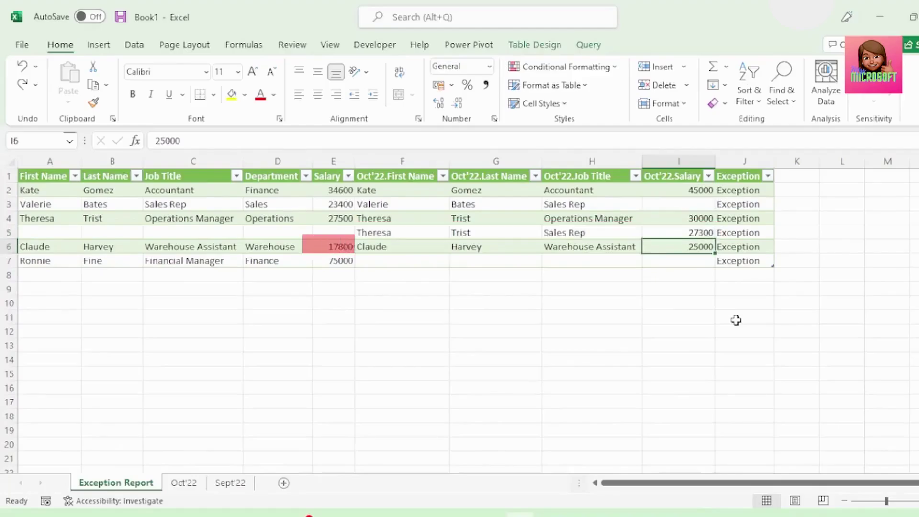
{"action": "key", "text": "Down"}
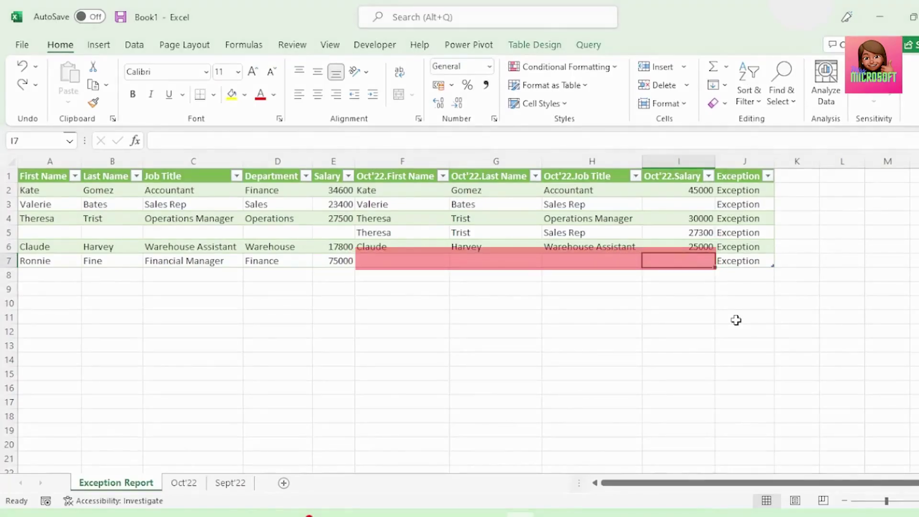
- Add sum totals beneath the Salary and Oct'22.Salary columns of the exception report
{"action": "left_click", "coordinate": [333, 275]}
{"action": "key", "text": "alt+equal"}
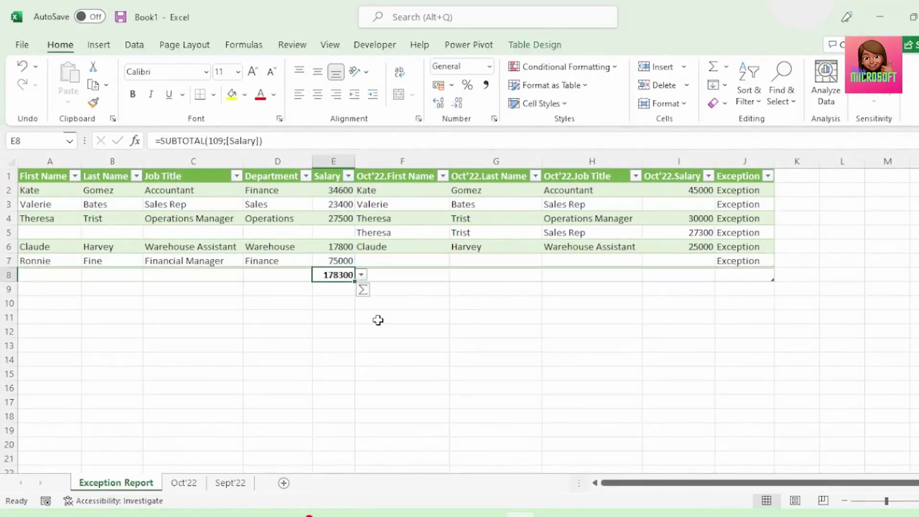
{"action": "left_click", "coordinate": [670, 275]}
{"action": "key", "text": "alt+equal"}
- In K8, subtract the Oct'22.Salary total from the Salary total and compare the result with the previous-to-current month difference table
{"action": "key", "text": "Right"}
{"action": "key", "text": "Right"}
{"action": "type", "text": "="}
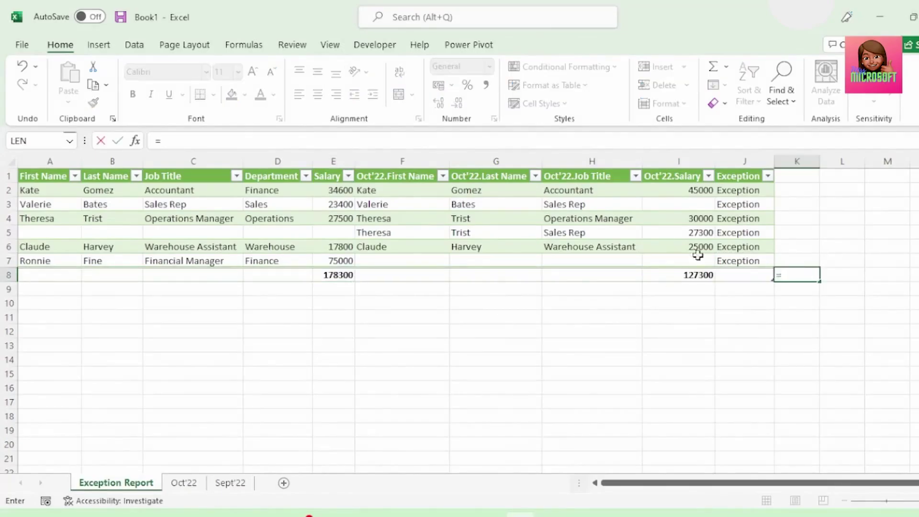
{"action": "left_click", "coordinate": [351, 274]}
{"action": "type", "text": "-"}
{"action": "left_click", "coordinate": [659, 278]}
{"action": "key", "text": "Return"}
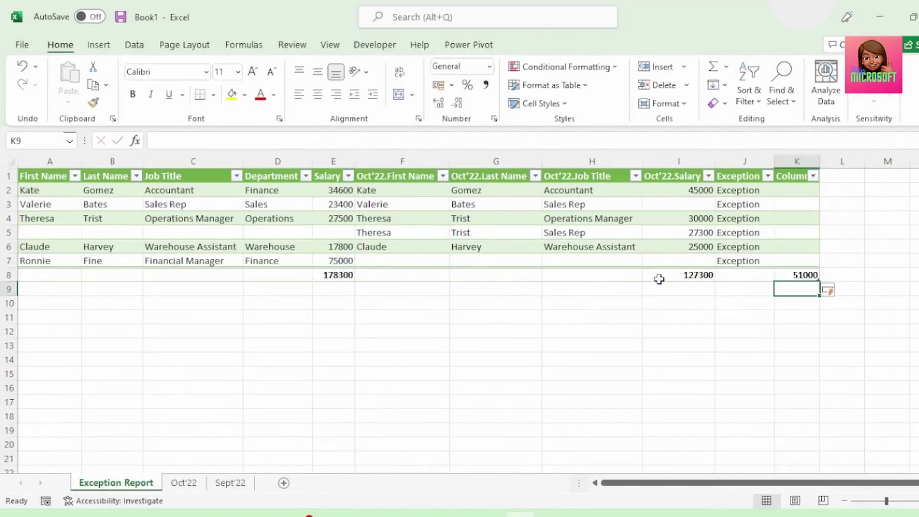
{"action": "key", "text": "Up"}
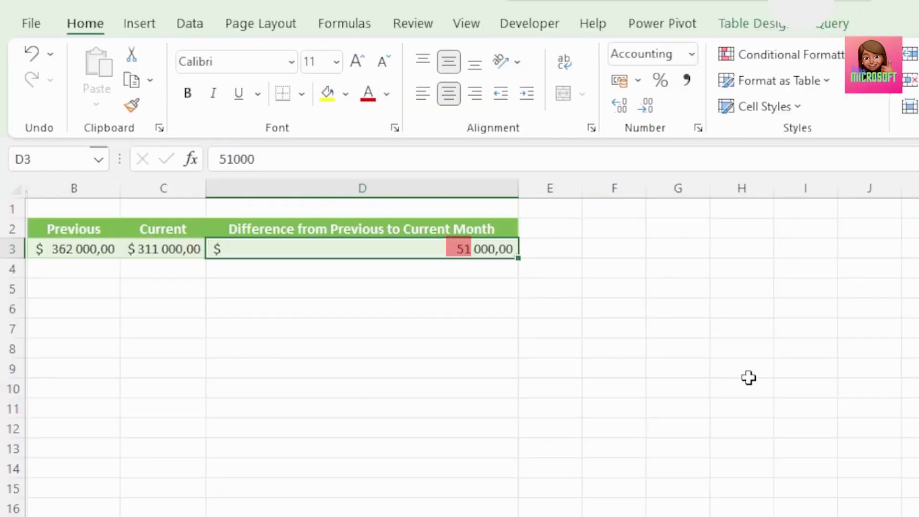
{"action": "left_click_drag", "start_coordinate": [74, 230], "coordinate": [378, 245]}
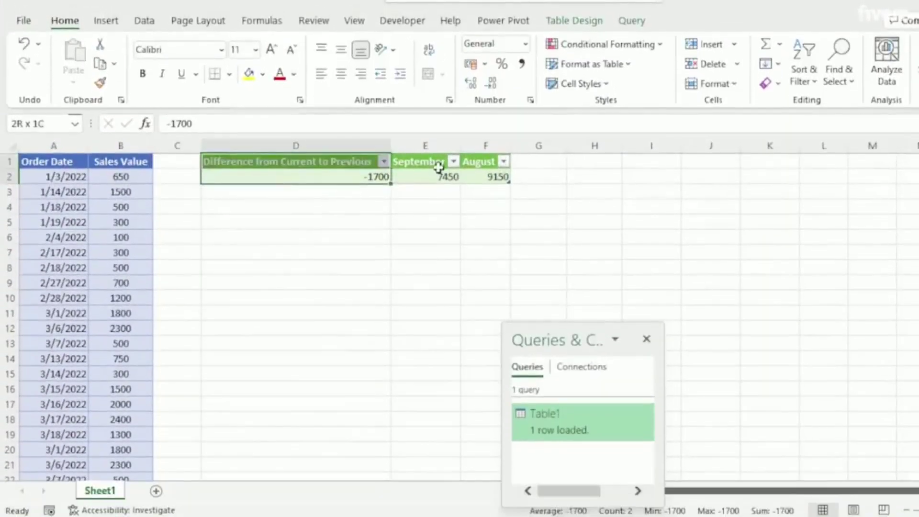
- Move the October 2022 order rows directly beneath the sales table's last row and refresh the month-difference query table
{"action": "left_click_drag", "start_coordinate": [421, 176], "coordinate": [478, 175]}
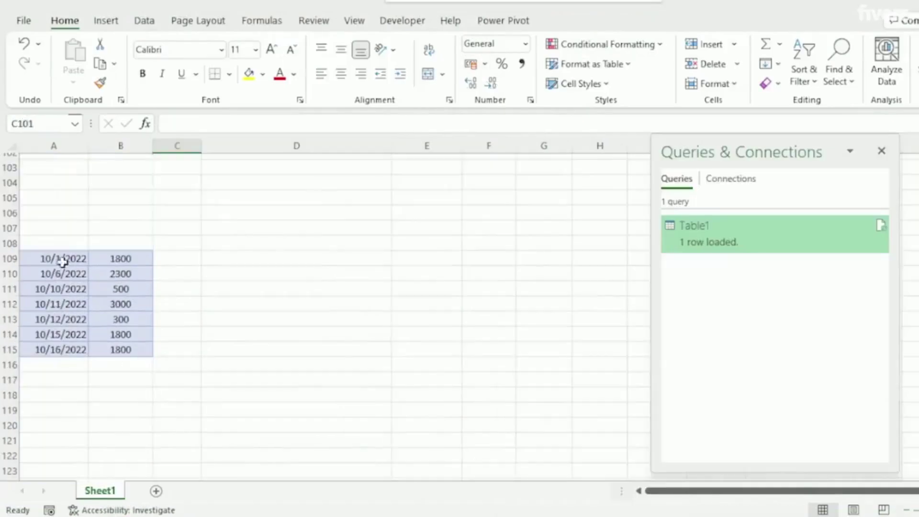
{"action": "left_click_drag", "start_coordinate": [62, 263], "coordinate": [122, 404]}
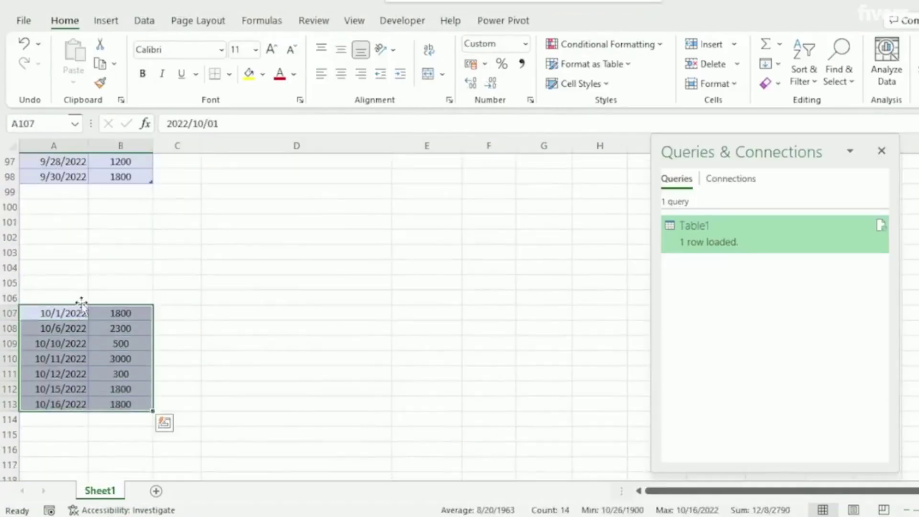
{"action": "left_click_drag", "start_coordinate": [82, 303], "coordinate": [49, 197]}
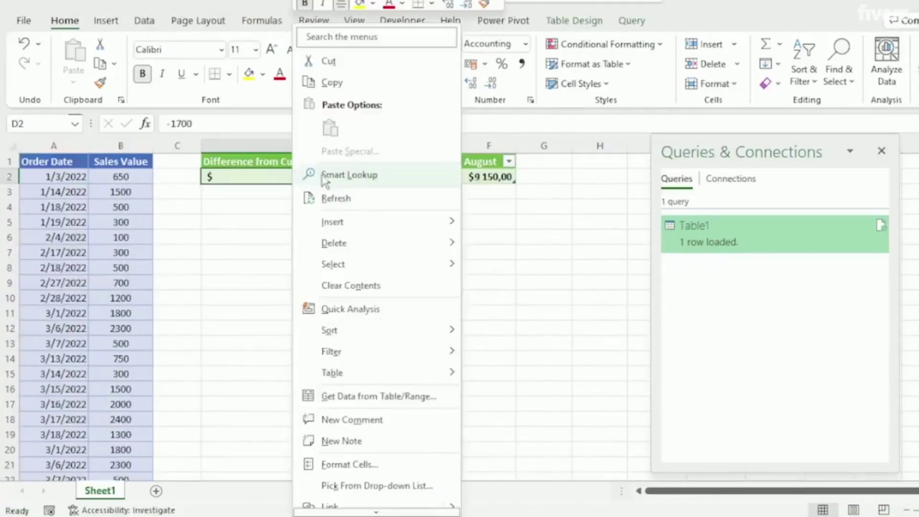
{"action": "left_click", "coordinate": [325, 197]}
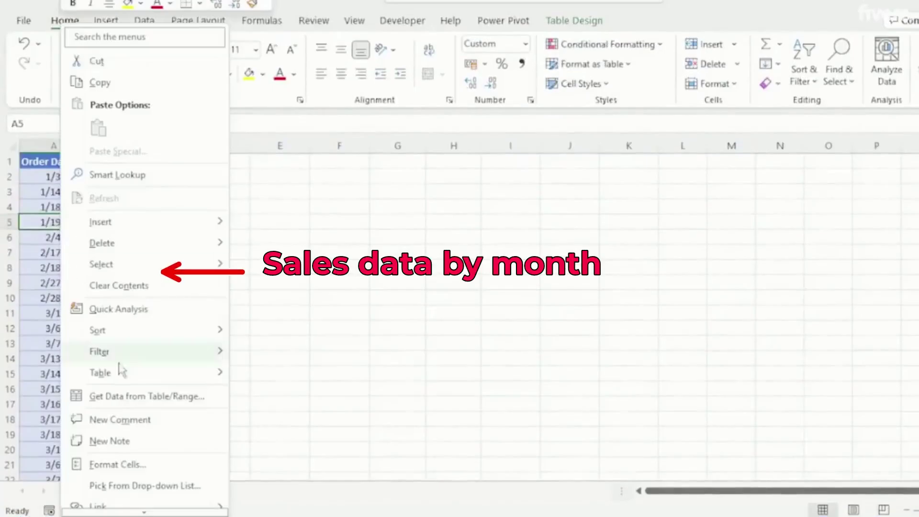
- Load the sales table into Power Query and add a month number column based on Order Date
{"action": "left_click", "coordinate": [130, 397]}
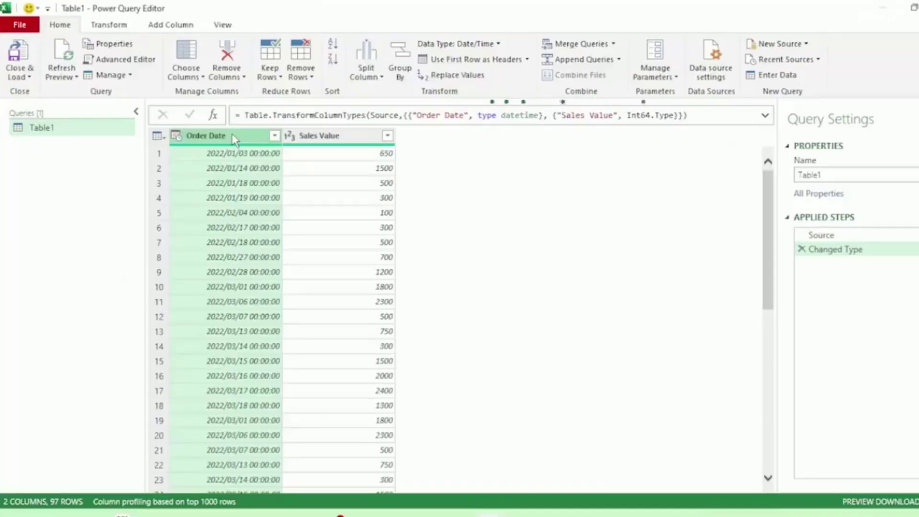
{"action": "left_click", "coordinate": [170, 26]}
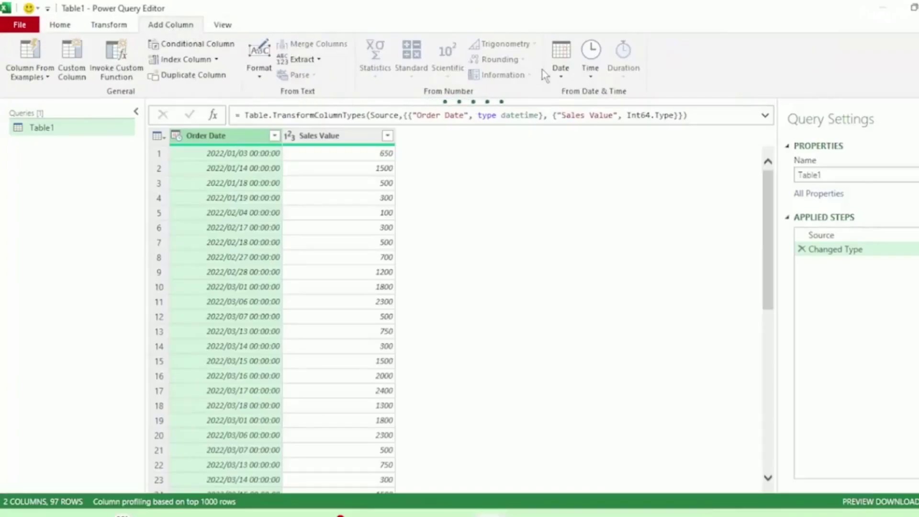
{"action": "left_click", "coordinate": [560, 69]}
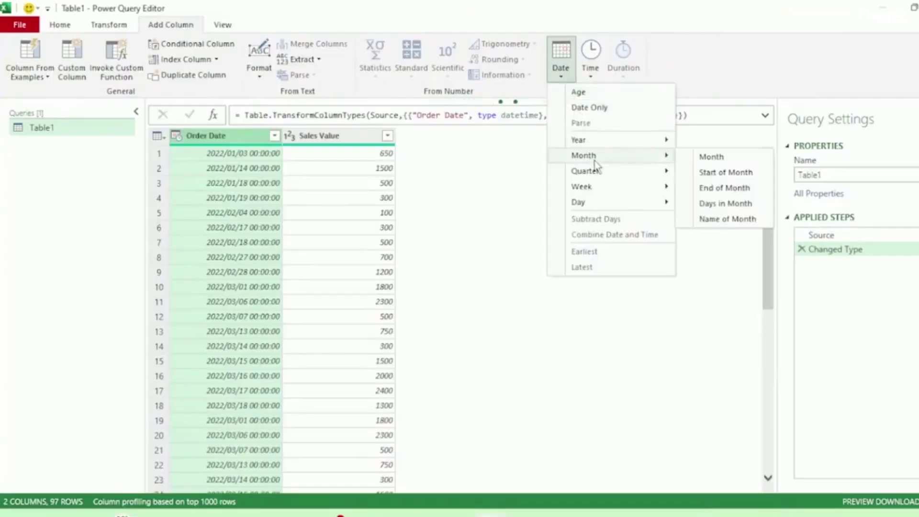
{"action": "left_click", "coordinate": [713, 163]}
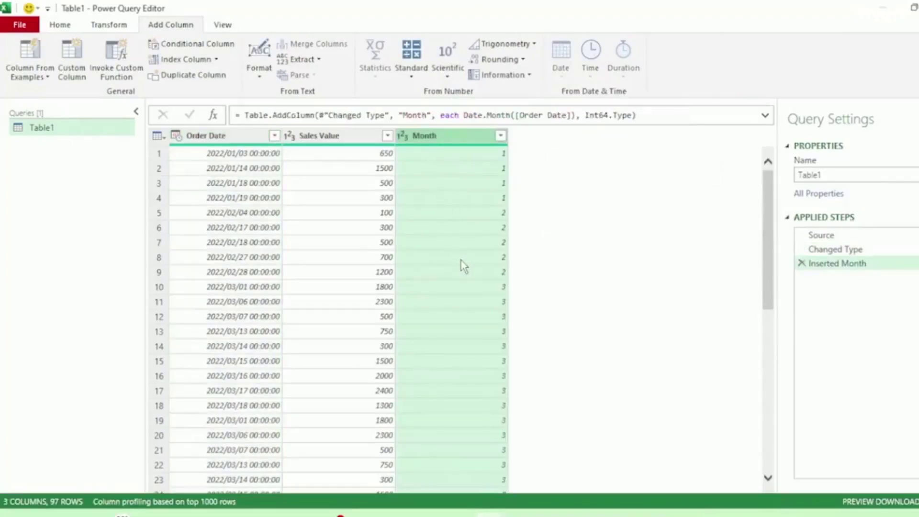
- Add a column with the name of the month based on Order Date
{"action": "left_click", "coordinate": [205, 137]}
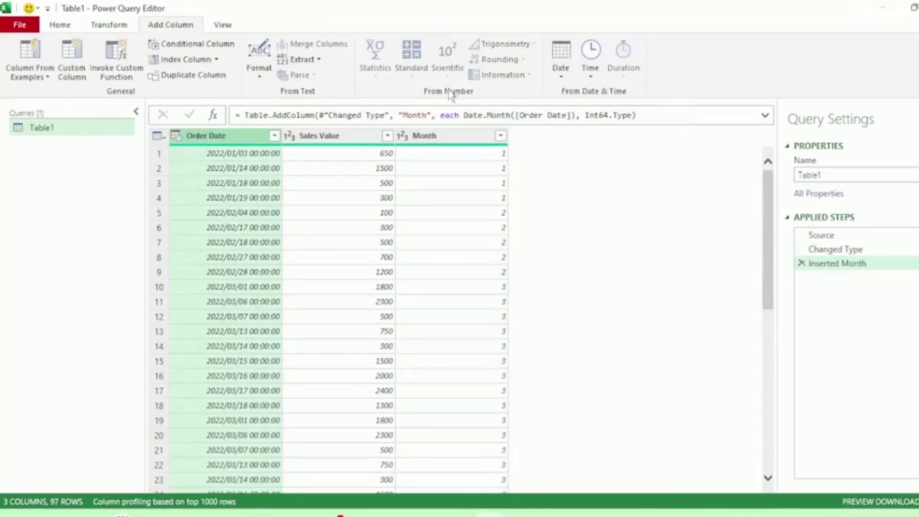
{"action": "left_click", "coordinate": [566, 71]}
{"action": "mouse_move", "coordinate": [602, 157]}
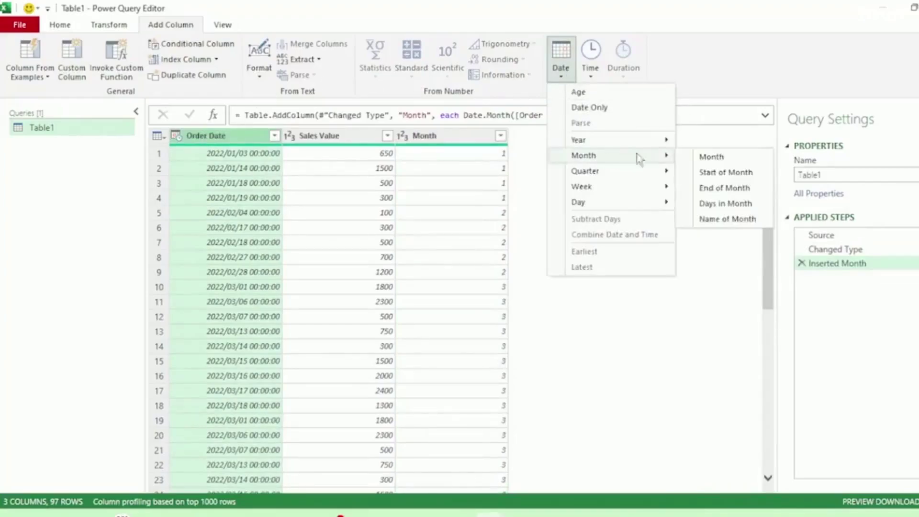
{"action": "left_click", "coordinate": [724, 221]}
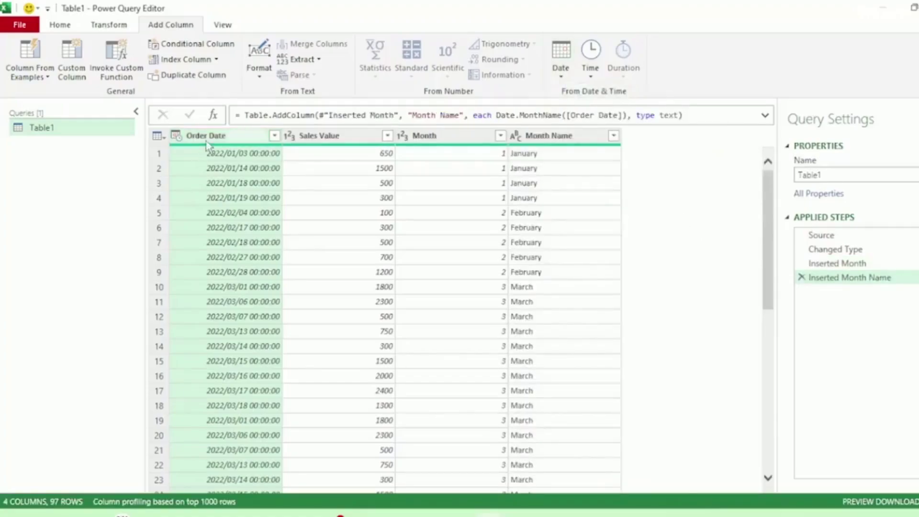
- Add a column with the start of the month based on Order Date
{"action": "left_click", "coordinate": [562, 71]}
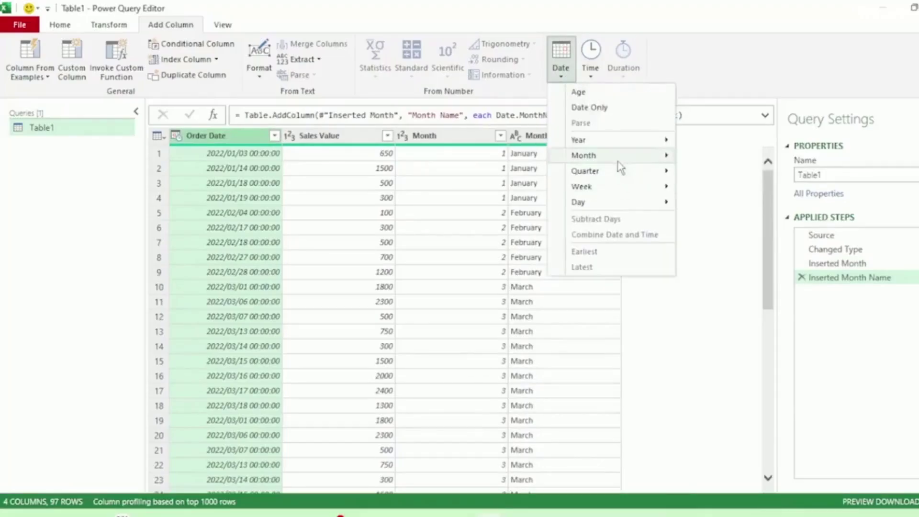
{"action": "mouse_move", "coordinate": [618, 157]}
{"action": "left_click", "coordinate": [712, 177]}
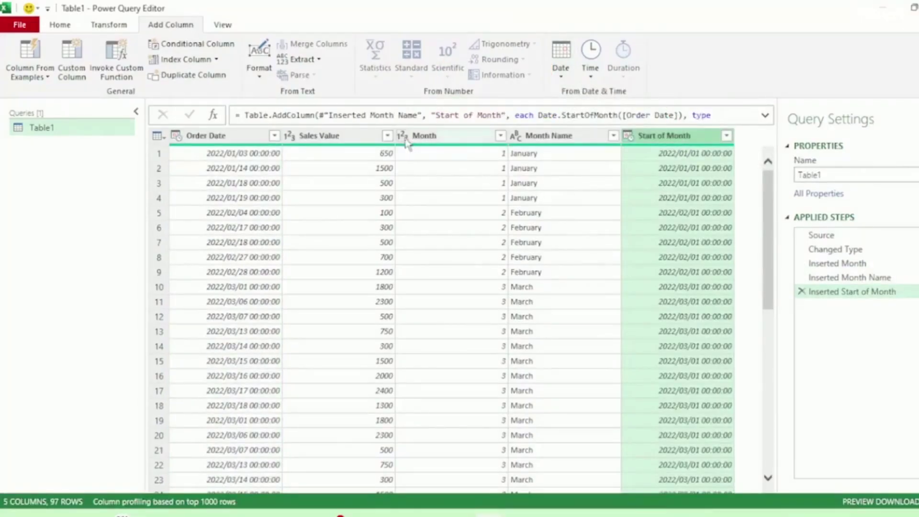
- Calculate the maximum value of the Month column as a new query step
{"action": "left_click", "coordinate": [439, 139]}
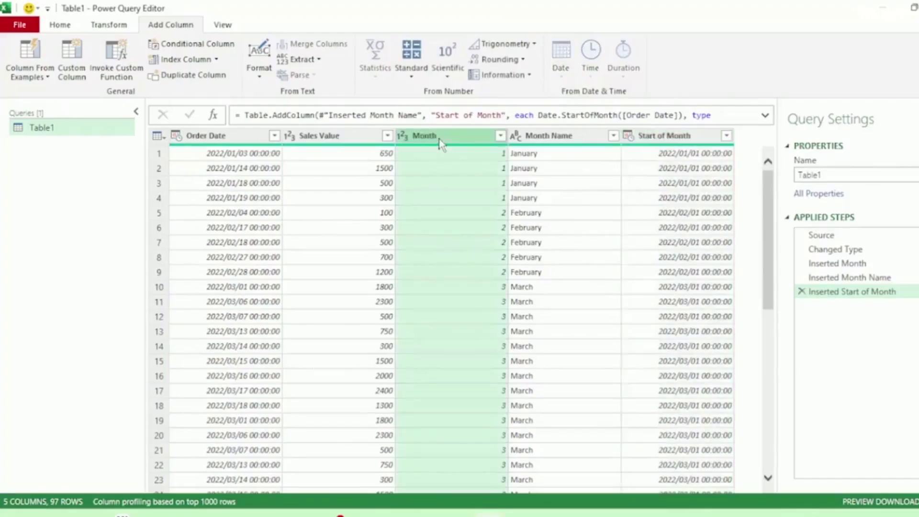
{"action": "left_click", "coordinate": [123, 28]}
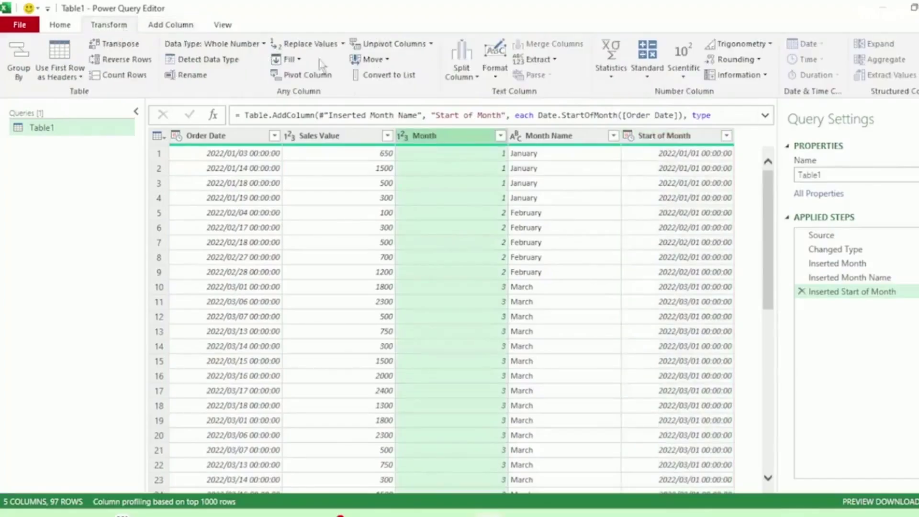
{"action": "left_click", "coordinate": [611, 79]}
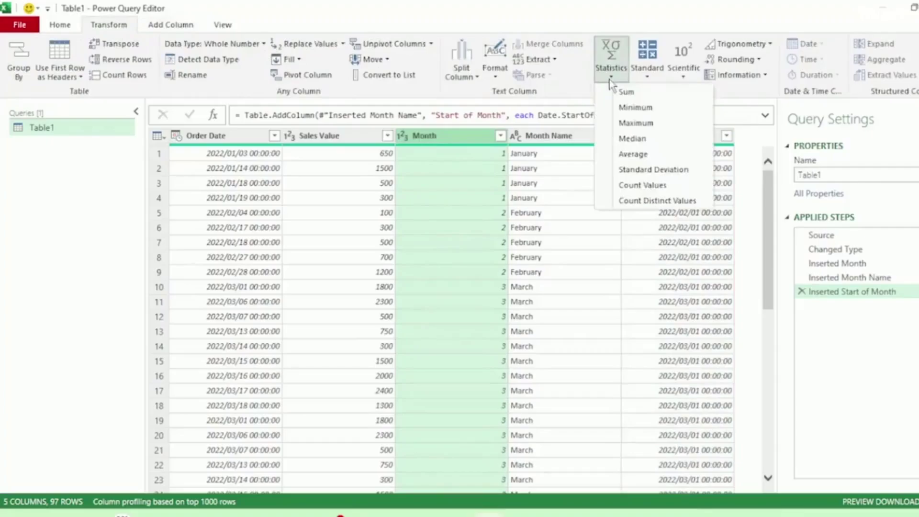
{"action": "left_click", "coordinate": [635, 123]}
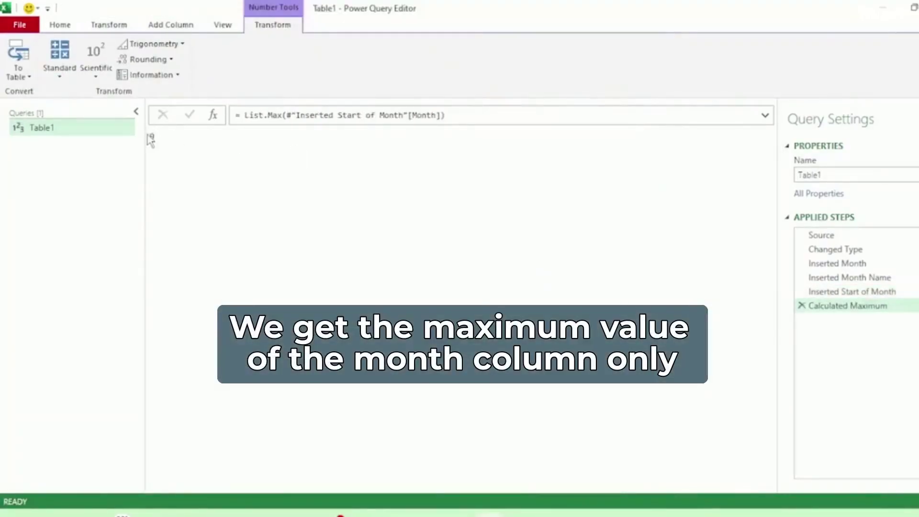
{"action": "double_click", "coordinate": [152, 136]}
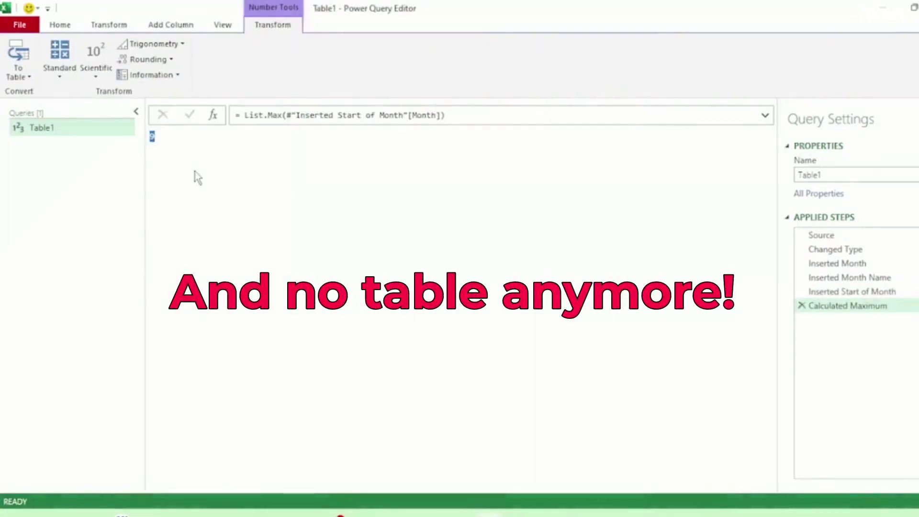
{"action": "left_click", "coordinate": [151, 138]}
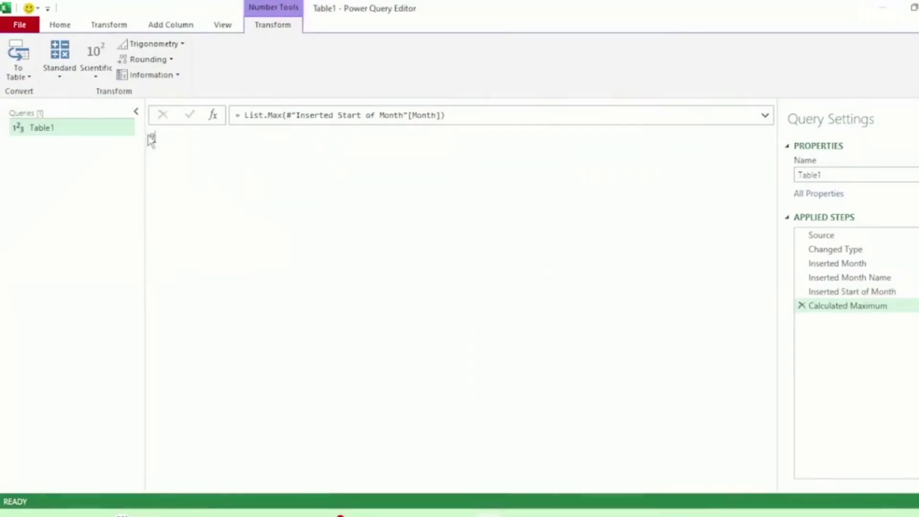
{"action": "double_click", "coordinate": [153, 136]}
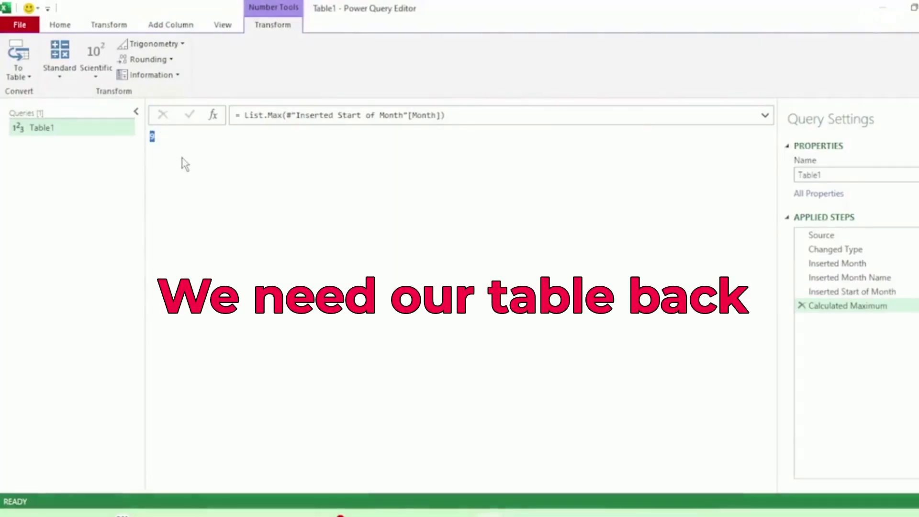
- Add a custom step after the maximum calculation that returns the table from #"Inserted Start of Month"
{"action": "left_click", "coordinate": [851, 292]}
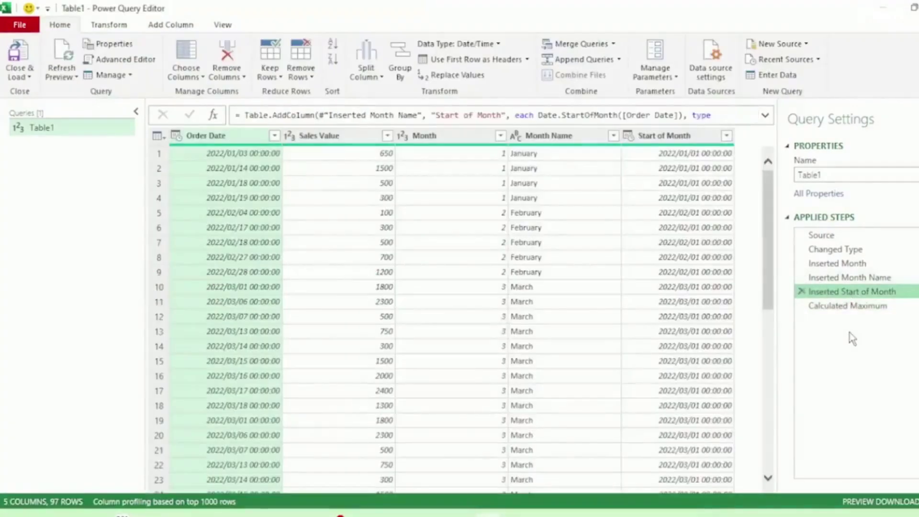
{"action": "left_click", "coordinate": [842, 306]}
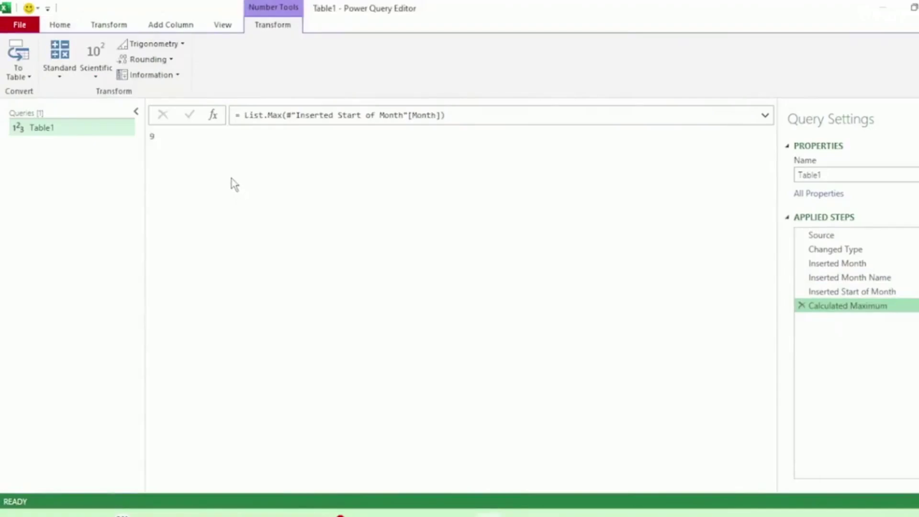
{"action": "left_click", "coordinate": [214, 115]}
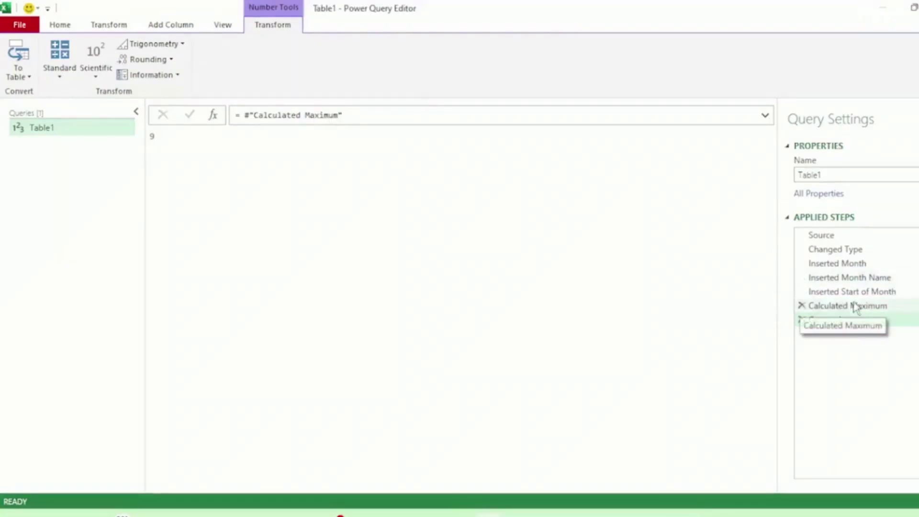
{"action": "left_click", "coordinate": [245, 115]}
{"action": "type", "text": "1"}
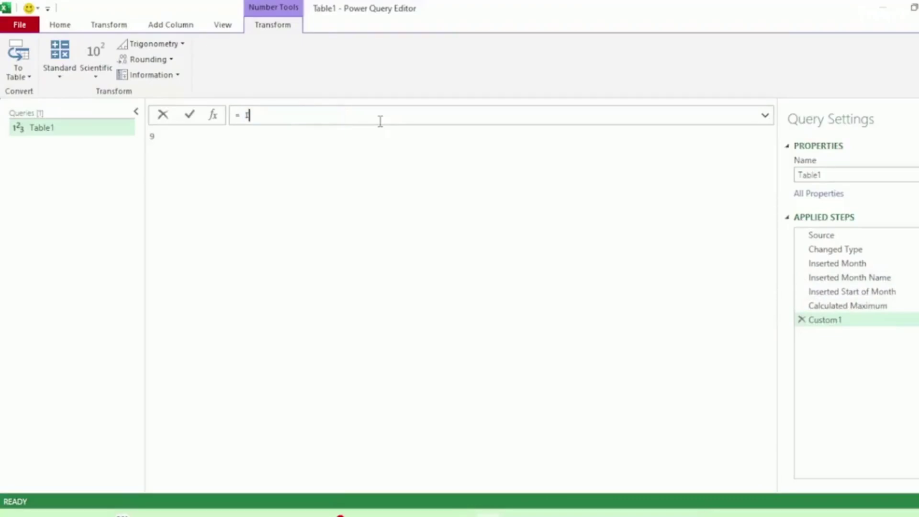
{"action": "type", "text": "nsert"}
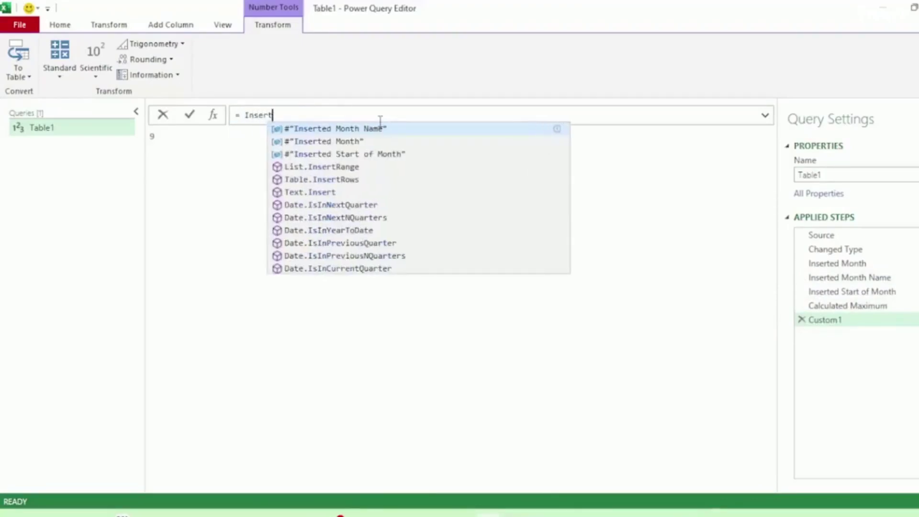
{"action": "left_click", "coordinate": [321, 154]}
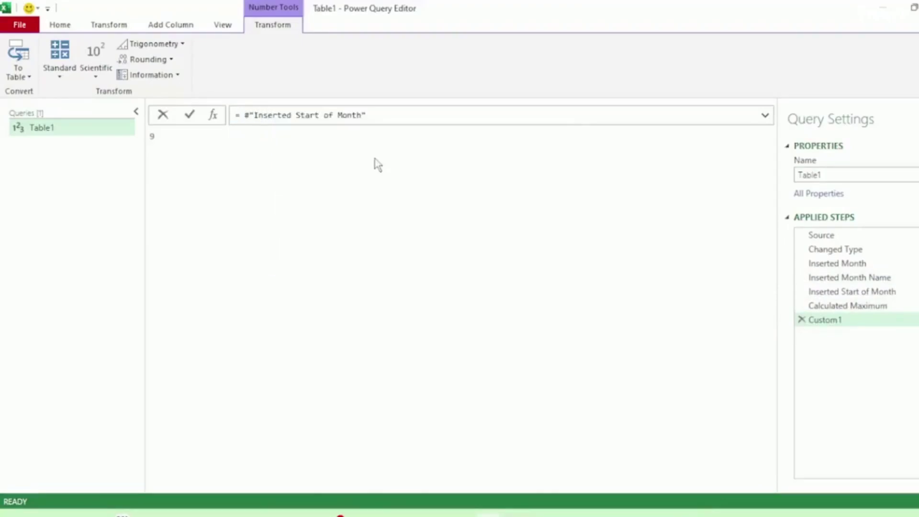
{"action": "key", "text": "Return"}
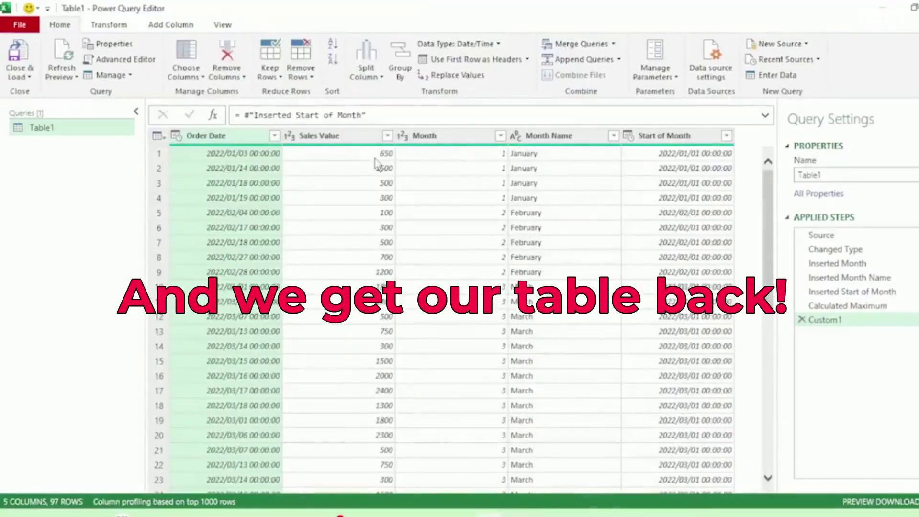
- Rename the custom step that returns the table as GetTableBack
{"action": "right_click", "coordinate": [849, 323]}
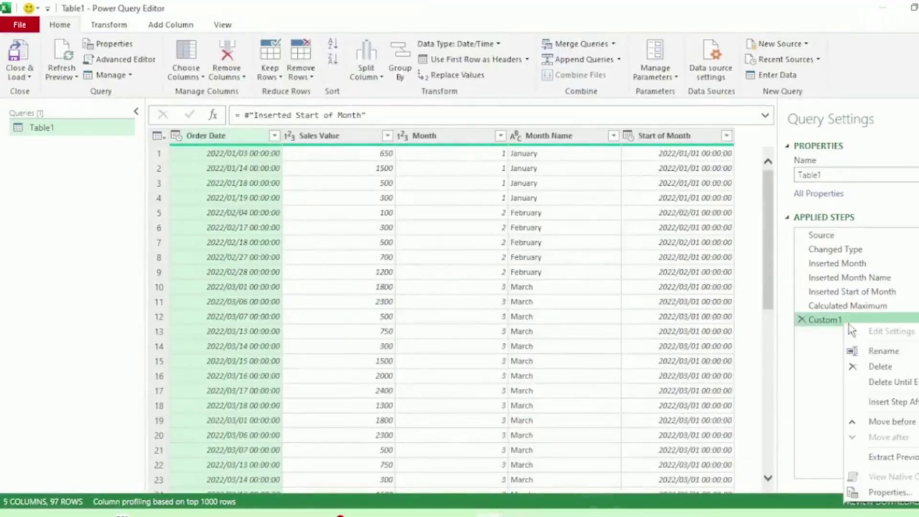
{"action": "left_click", "coordinate": [866, 351]}
{"action": "type", "text": "G"}
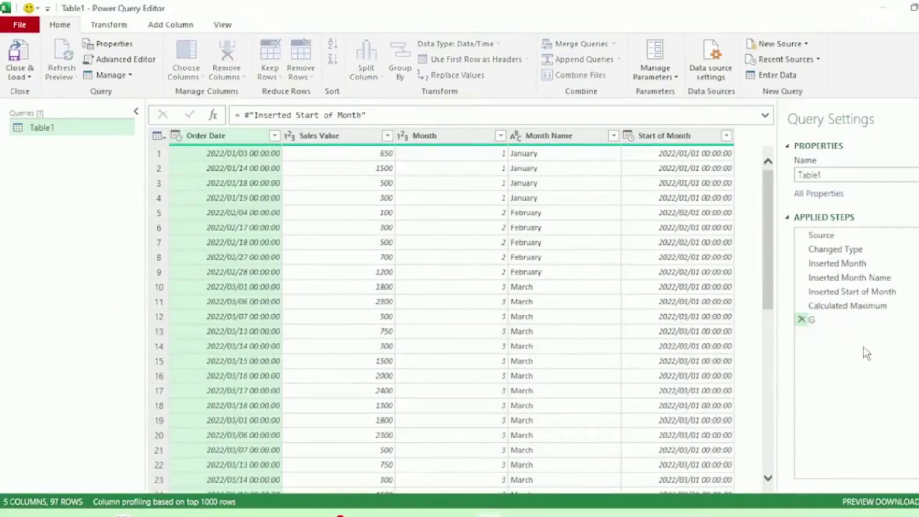
{"action": "type", "text": "etTableBack"}
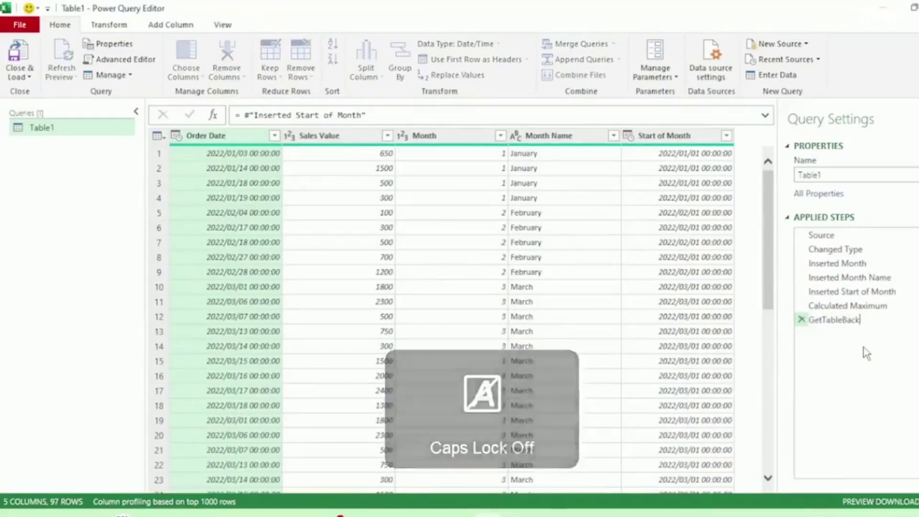
{"action": "key", "text": "Return"}
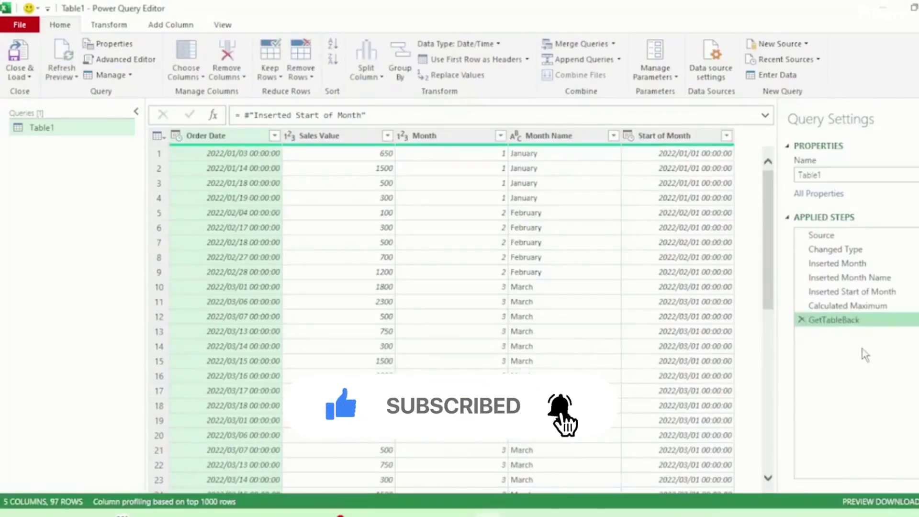
- Rename the maximum calculation step as CalculatedMaximum, without a space
{"action": "right_click", "coordinate": [831, 309]}
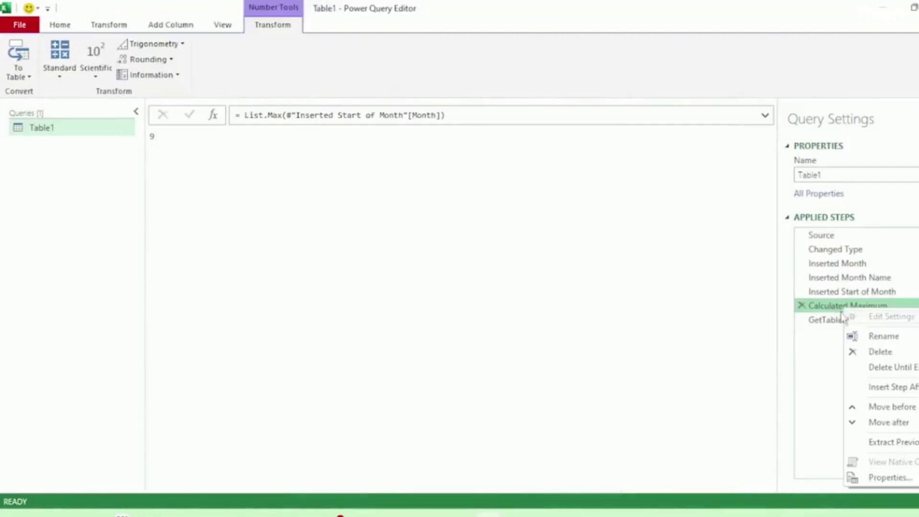
{"action": "left_click", "coordinate": [872, 335]}
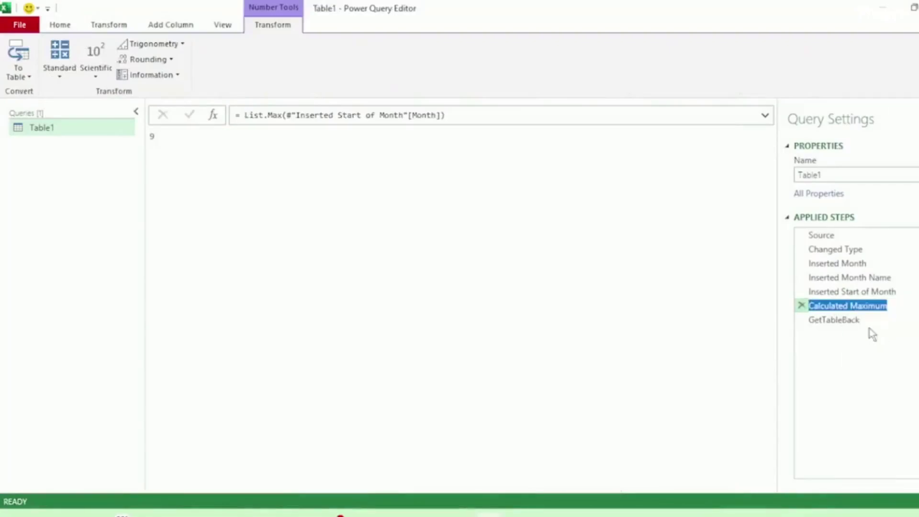
{"action": "left_click", "coordinate": [850, 306]}
{"action": "key", "text": "BackSpace"}
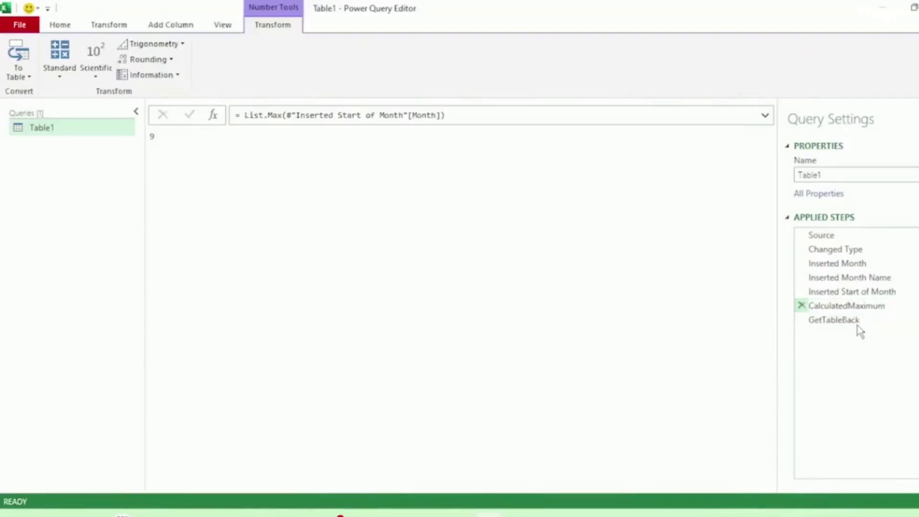
{"action": "key", "text": "Return"}
- Start a conditional column after the GetTableBack step and name it Current / Previous
{"action": "left_click", "coordinate": [842, 321]}
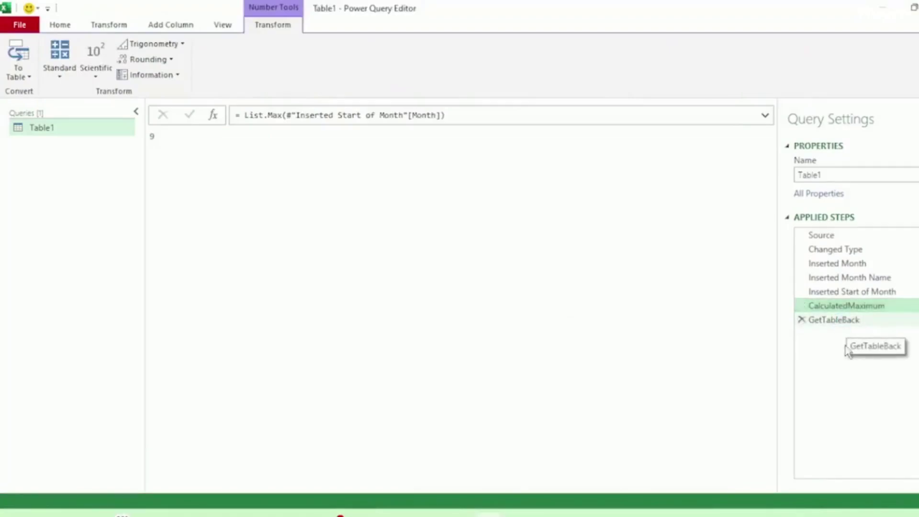
{"action": "left_click", "coordinate": [177, 28]}
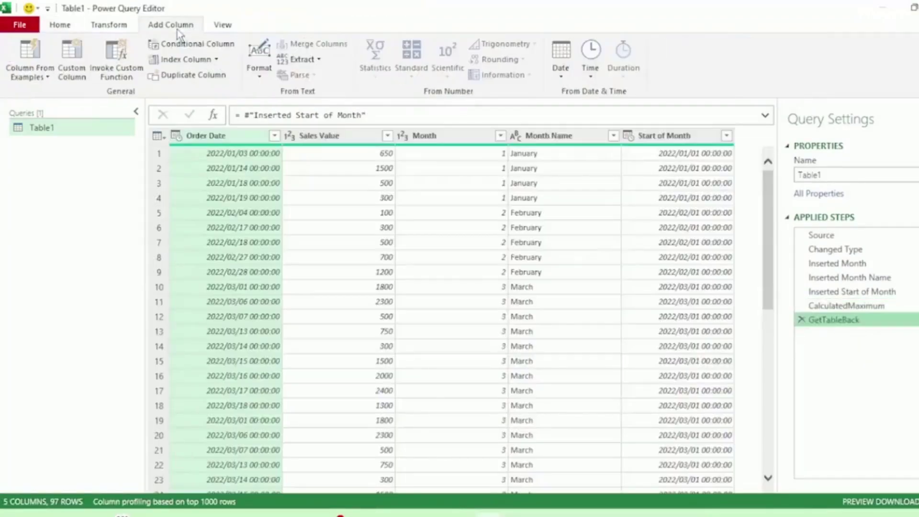
{"action": "left_click", "coordinate": [194, 44]}
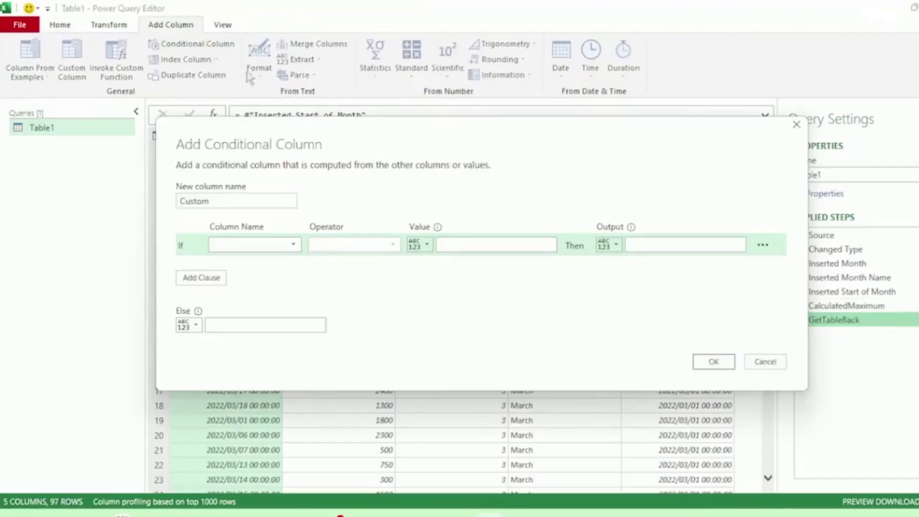
{"action": "double_click", "coordinate": [277, 205]}
{"action": "type", "text": "C"}
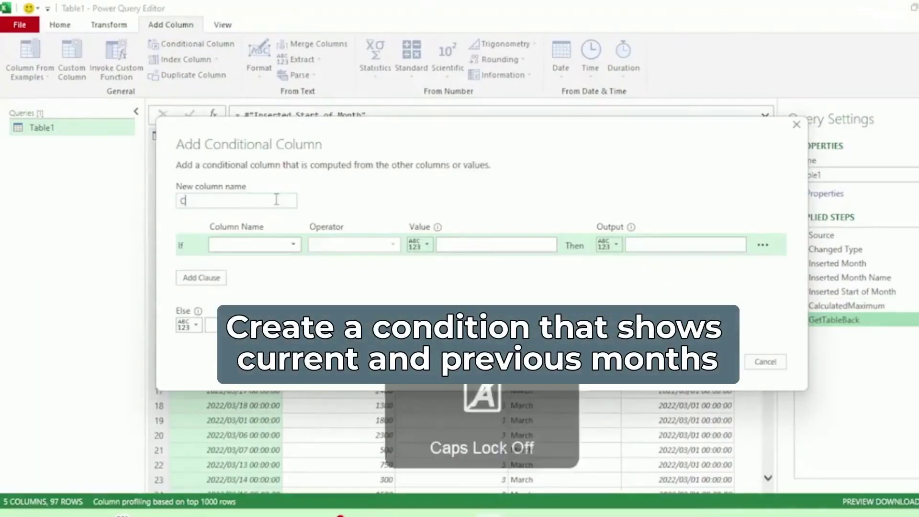
{"action": "type", "text": "urrent / P"}
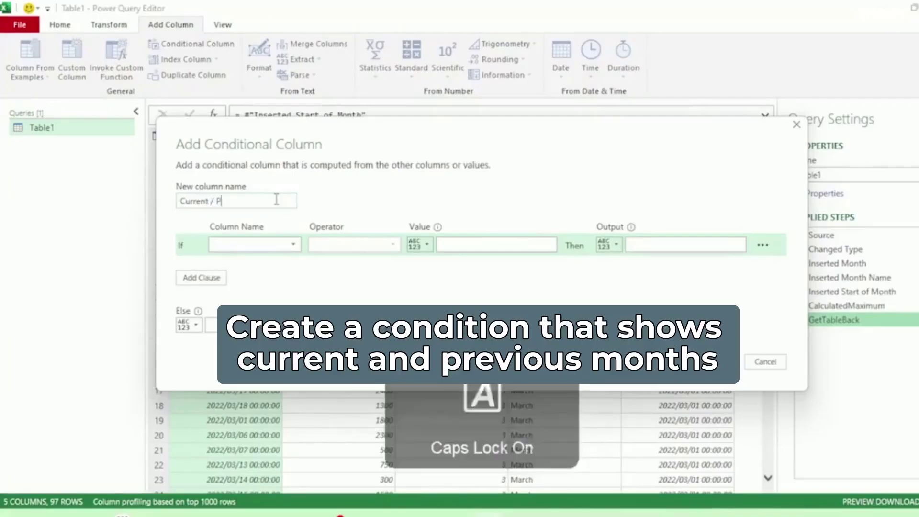
{"action": "type", "text": "revious"}
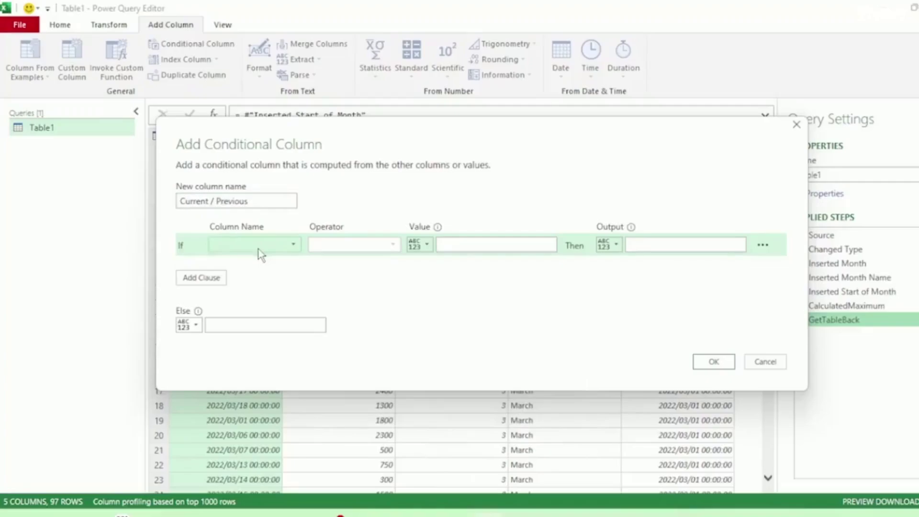
- Define the first condition so that Month equals 9 outputs Current
{"action": "left_click", "coordinate": [259, 246]}
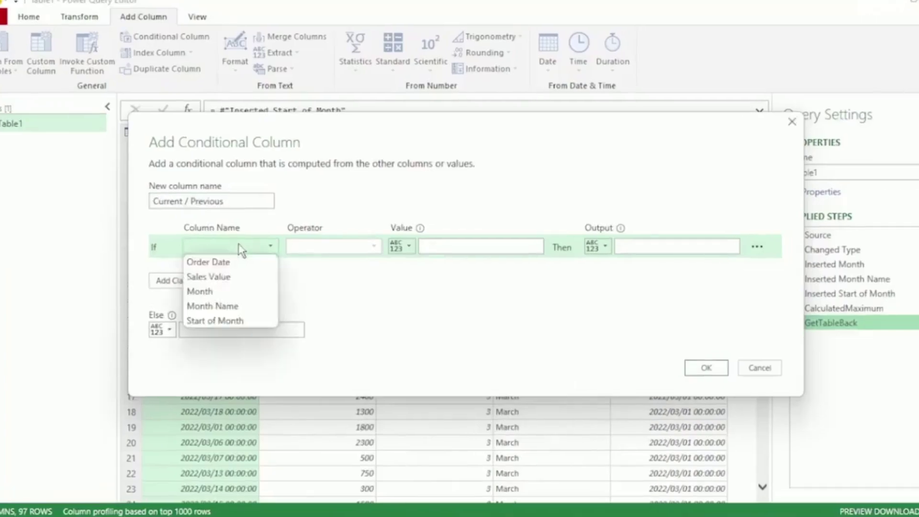
{"action": "left_click", "coordinate": [237, 290]}
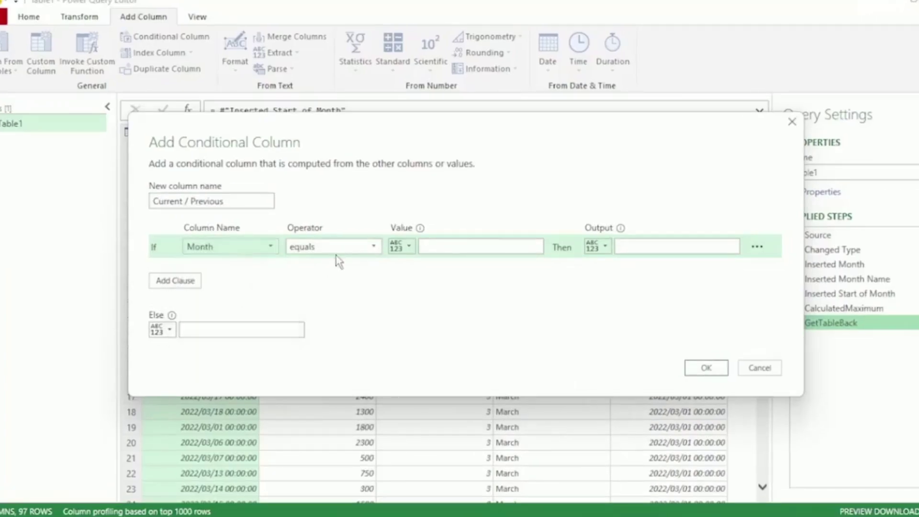
{"action": "left_click", "coordinate": [451, 248]}
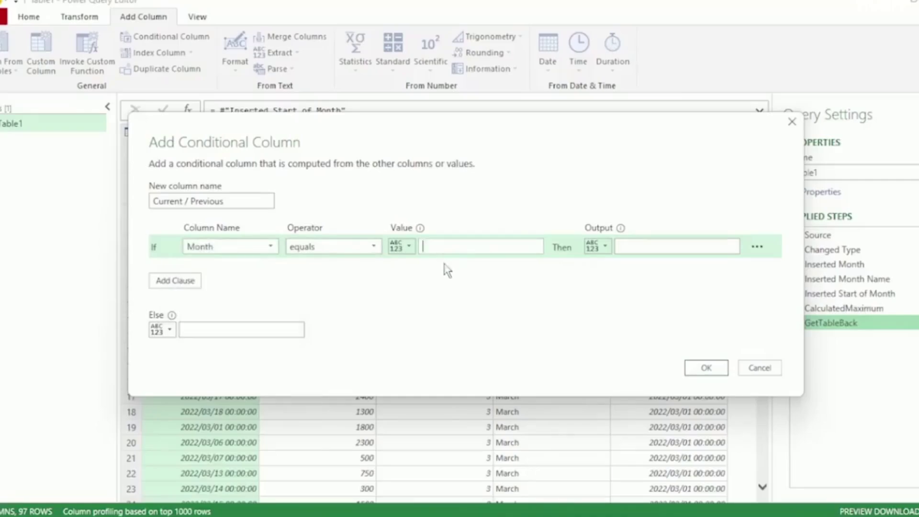
{"action": "type", "text": "9"}
{"action": "left_click", "coordinate": [639, 247]}
{"action": "type", "text": "C"}
{"action": "key", "text": "Caps_Lock"}
{"action": "type", "text": "urre"}
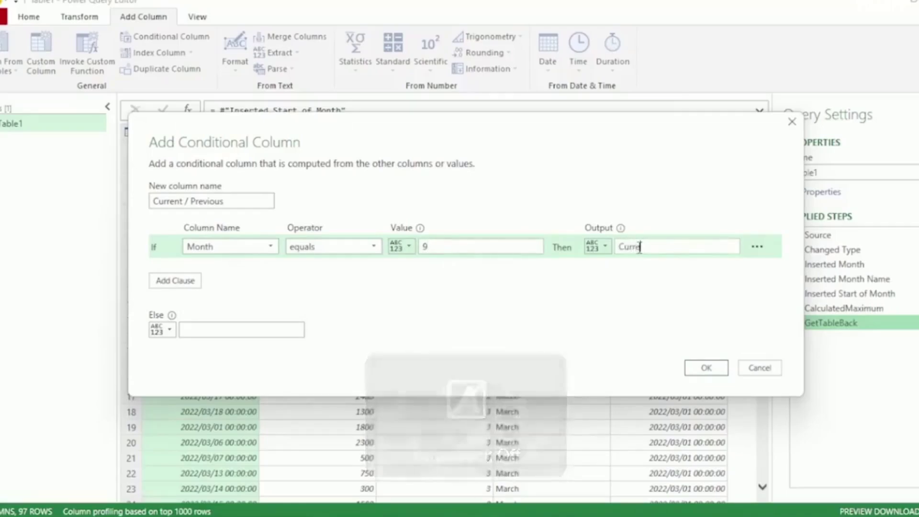
{"action": "type", "text": "nt"}
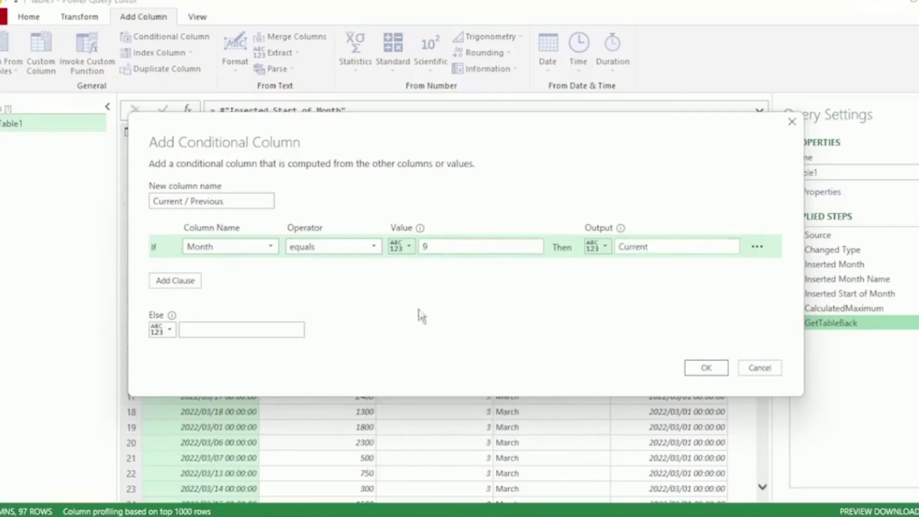
- Add an else-if clause so that Month equals 8 outputs Previous
{"action": "left_click", "coordinate": [183, 284]}
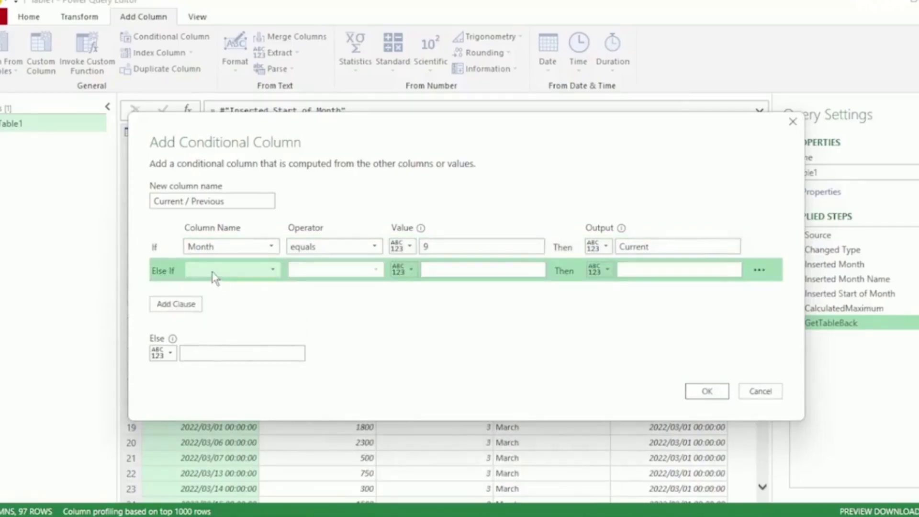
{"action": "left_click", "coordinate": [214, 272]}
{"action": "left_click", "coordinate": [227, 315]}
{"action": "left_click", "coordinate": [487, 270]}
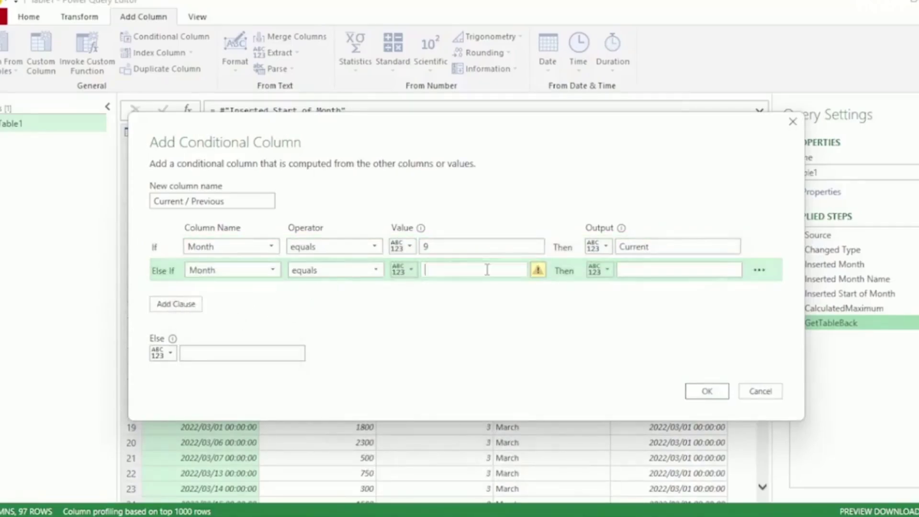
{"action": "type", "text": "8"}
{"action": "left_click", "coordinate": [620, 274]}
{"action": "type", "text": "P"}
{"action": "key", "text": "Caps_Lock"}
{"action": "type", "text": "revious"}
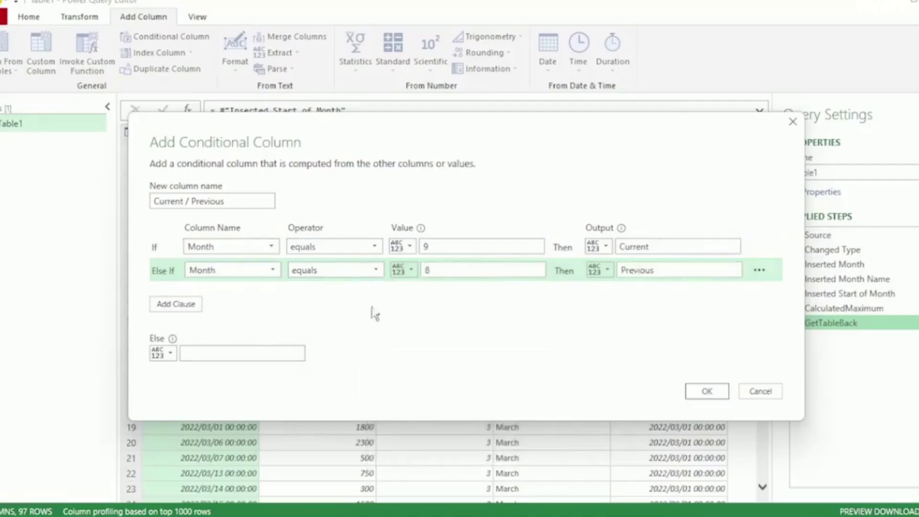
- Set the Else output to Null and create the Current / Previous conditional column
{"action": "left_click", "coordinate": [219, 353]}
{"action": "key", "text": "Caps_Lock"}
{"action": "type", "text": "N"}
{"action": "key", "text": "Caps_Lock"}
{"action": "type", "text": "ull"}
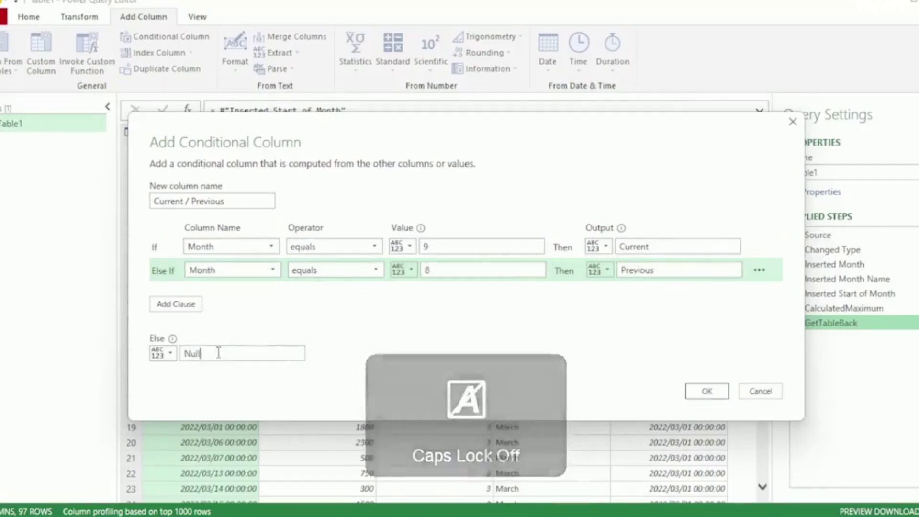
{"action": "left_click", "coordinate": [707, 391]}
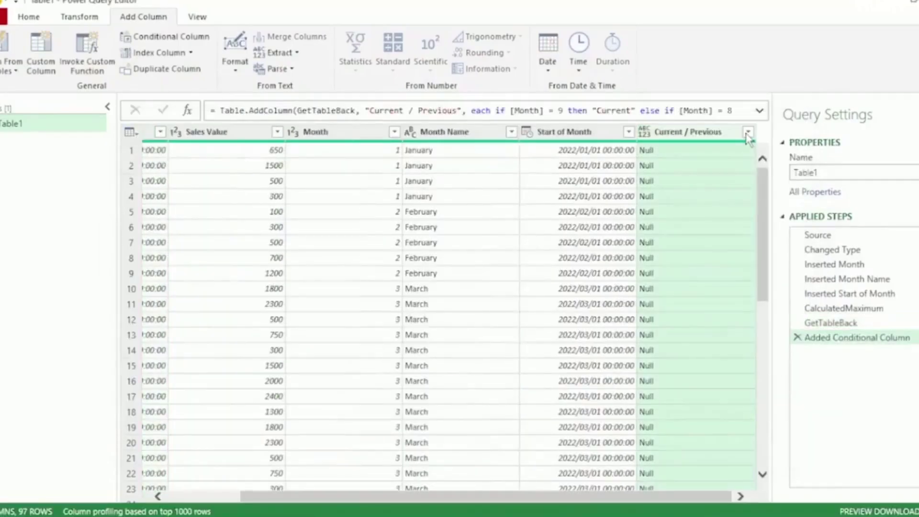
{"action": "left_click", "coordinate": [747, 133]}
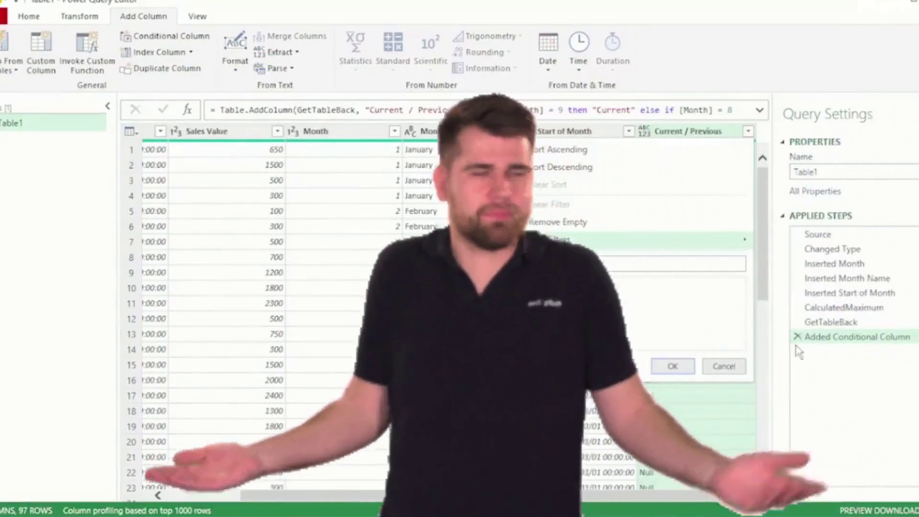
{"action": "left_click", "coordinate": [757, 355]}
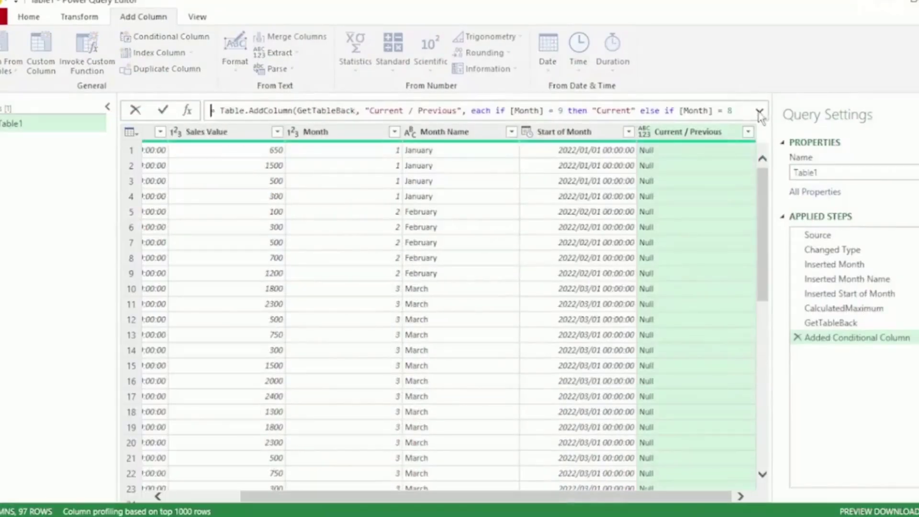
- In the conditional column's formula, replace the hardcoded 9 in the Current condition with CalculatedMaximum
{"action": "left_click", "coordinate": [760, 112]}
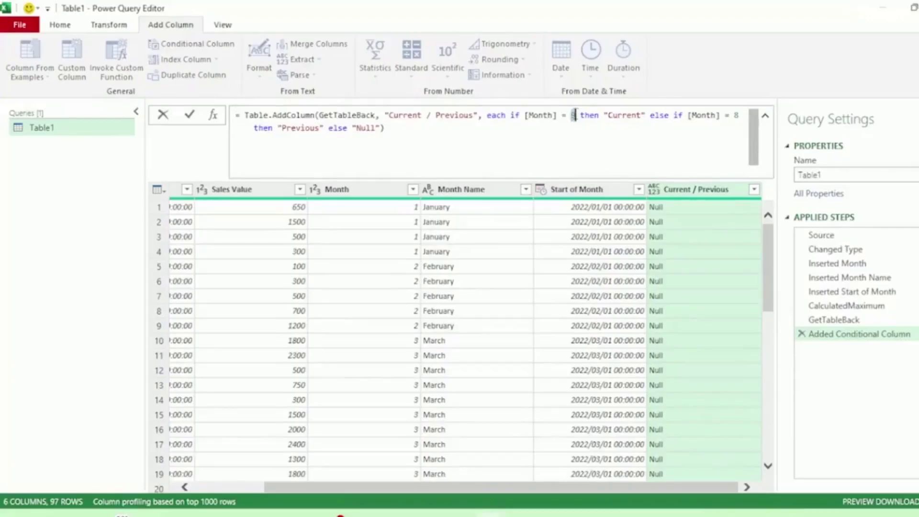
{"action": "type", "text": "C"}
{"action": "key", "text": "Caps_Lock"}
{"action": "type", "text": "a"}
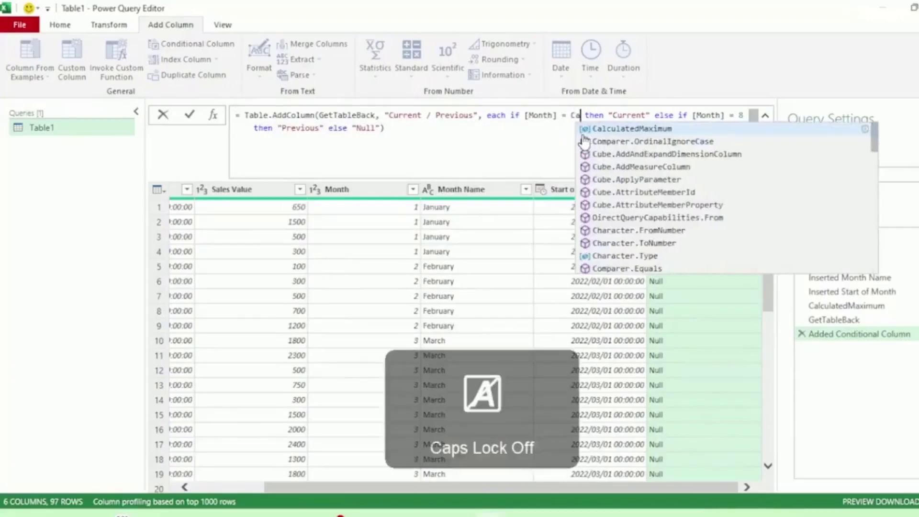
{"action": "left_click", "coordinate": [612, 130]}
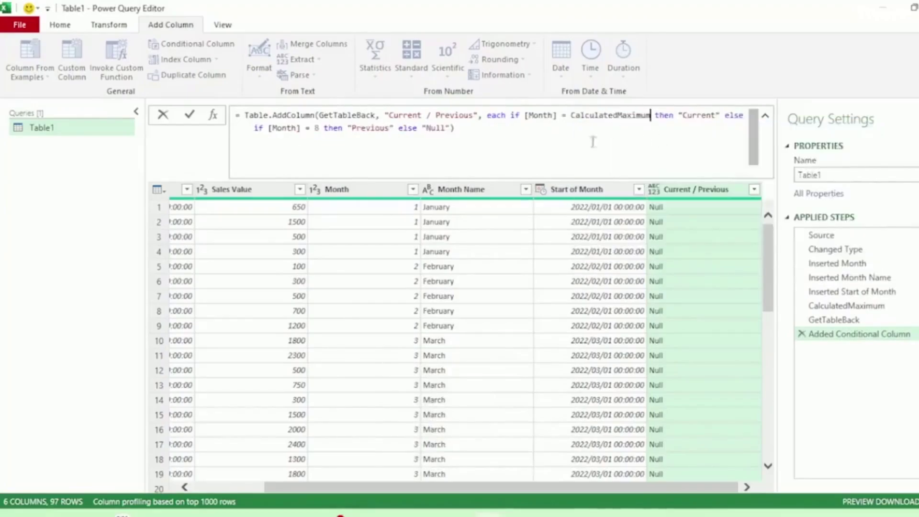
- Replace the hardcoded 8 in the Previous condition with CalculatedMaximum -1, commit the formula and check the labels in the last rows
{"action": "double_click", "coordinate": [316, 128]}
{"action": "key", "text": "Caps_Lock"}
{"action": "type", "text": "C"}
{"action": "key", "text": "Caps_Lock"}
{"action": "type", "text": "alcu"}
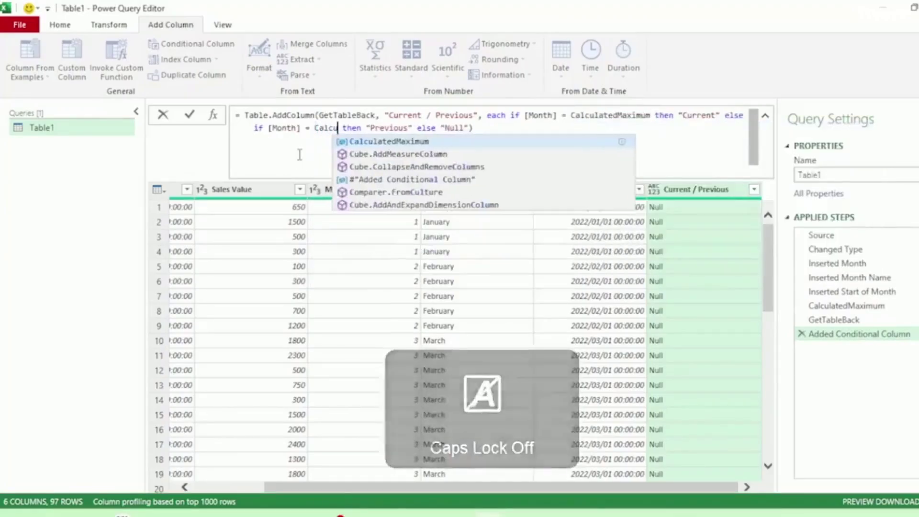
{"action": "left_click", "coordinate": [394, 141]}
{"action": "type", "text": "-"}
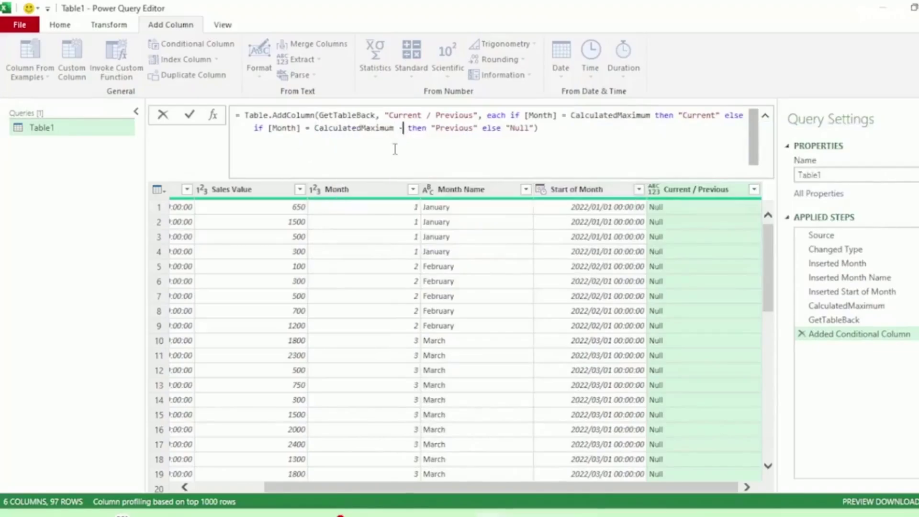
{"action": "type", "text": "1"}
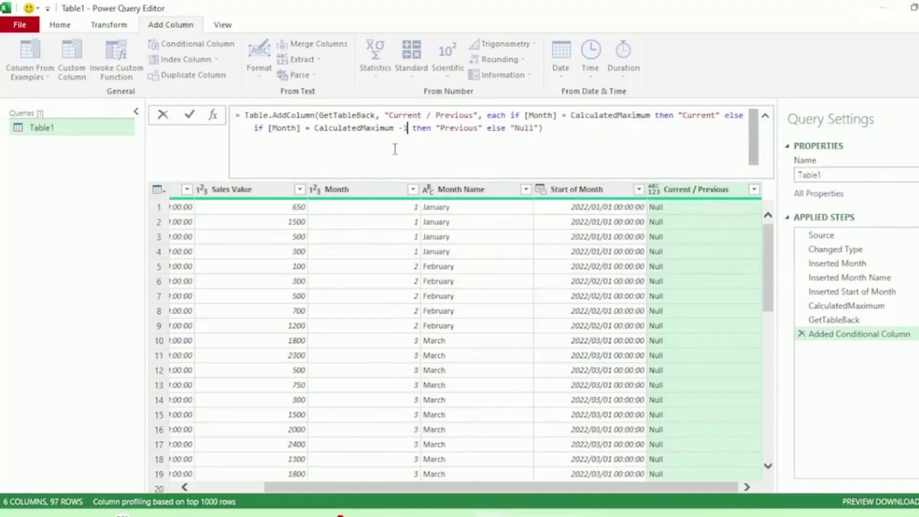
{"action": "key", "text": "Return"}
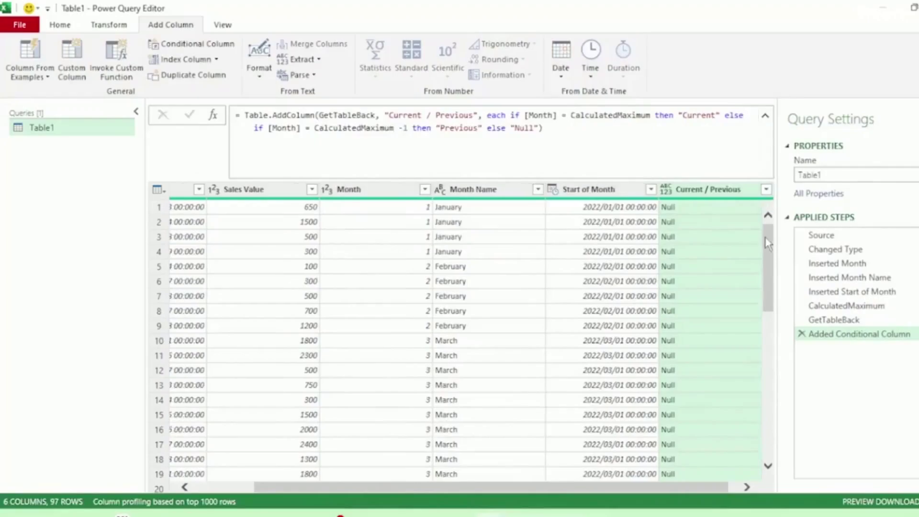
{"action": "left_click_drag", "start_coordinate": [768, 243], "coordinate": [778, 446]}
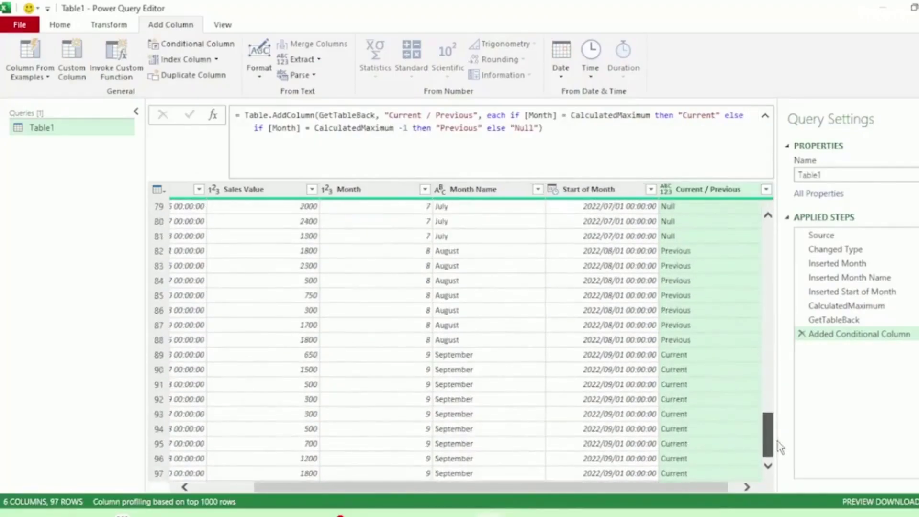
- Start an advanced Group By with Current / Previous, Month Name and Month as the grouping columns
{"action": "left_click", "coordinate": [108, 27]}
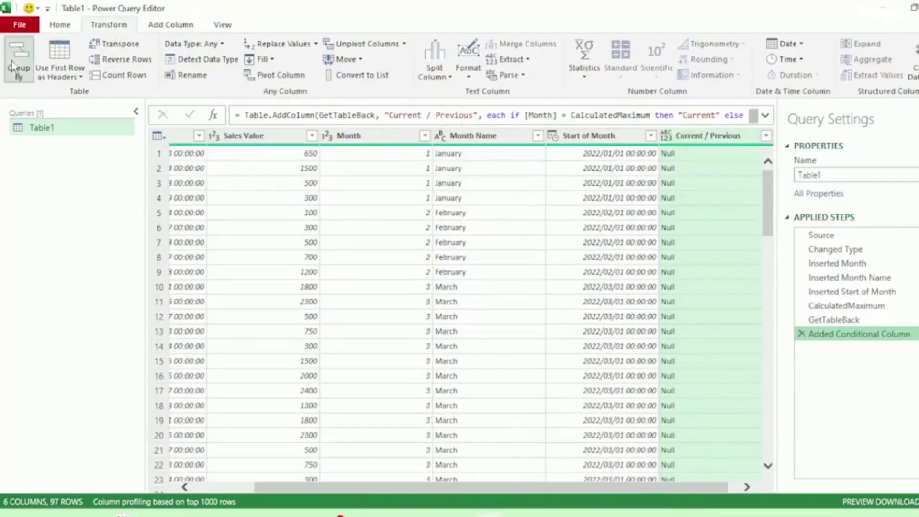
{"action": "left_click", "coordinate": [313, 214]}
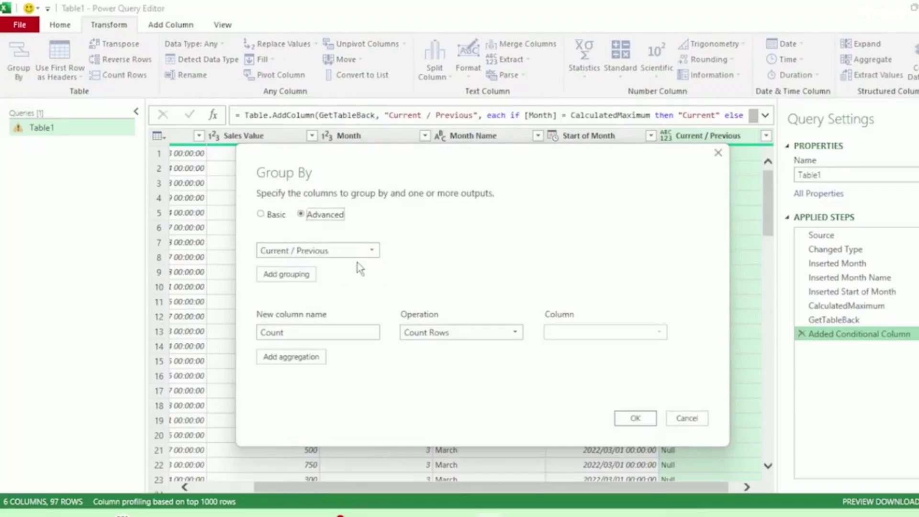
{"action": "left_click", "coordinate": [309, 274]}
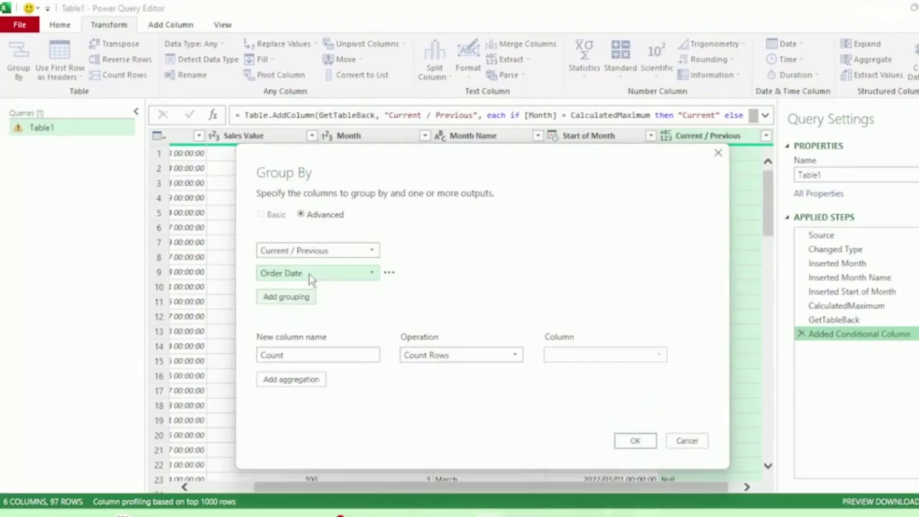
{"action": "left_click", "coordinate": [308, 274]}
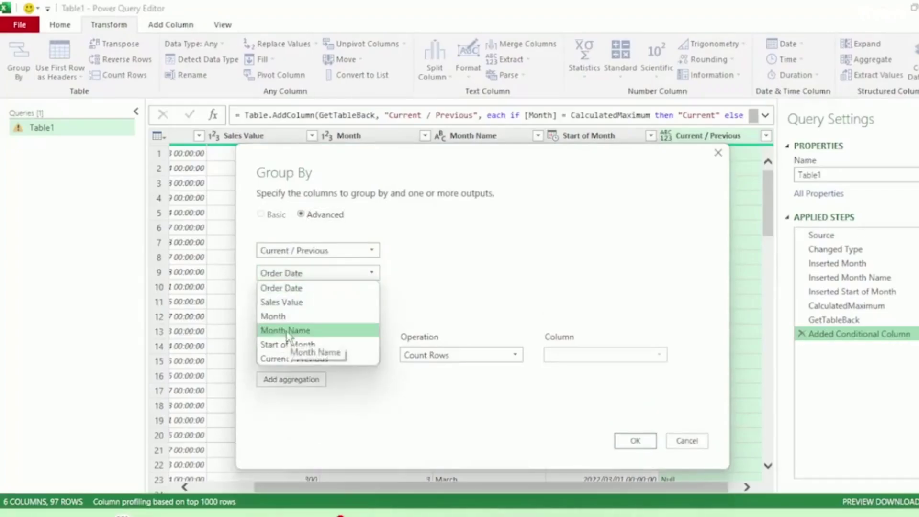
{"action": "left_click", "coordinate": [286, 330]}
{"action": "left_click", "coordinate": [290, 297]}
{"action": "left_click", "coordinate": [310, 295]}
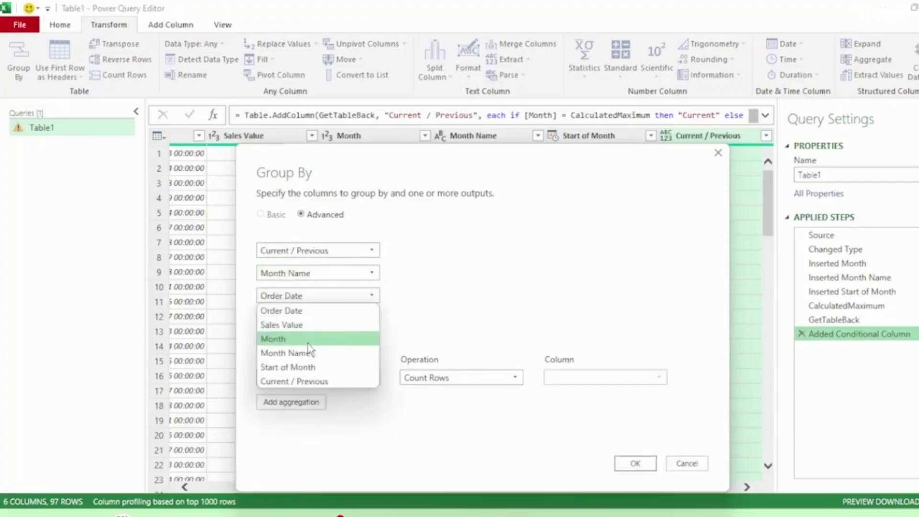
{"action": "left_click", "coordinate": [283, 338]}
- Define the aggregation Total Monthly Sales as the Sum of Sales Value and apply the grouping
{"action": "type", "text": "Total Monthly"}
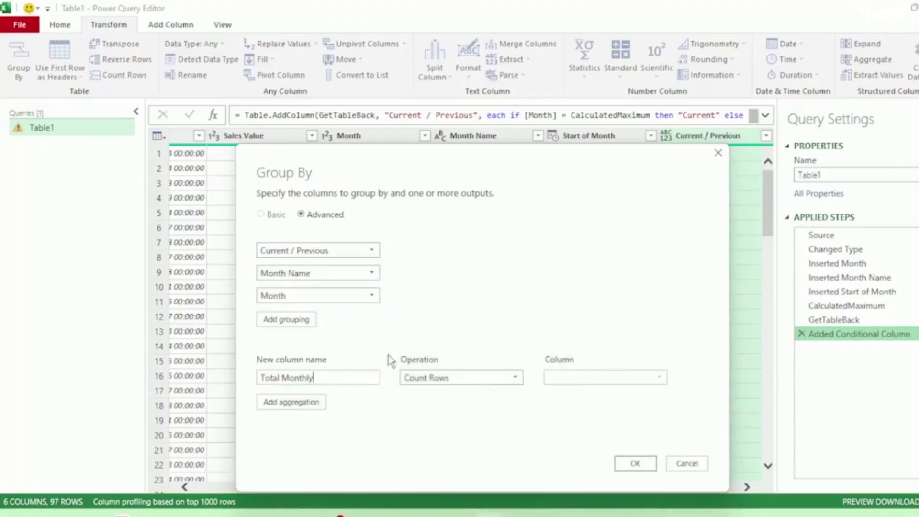
{"action": "key", "text": "Caps_Lock"}
{"action": "type", "text": "S"}
{"action": "key", "text": "Caps_Lock"}
{"action": "type", "text": "ales"}
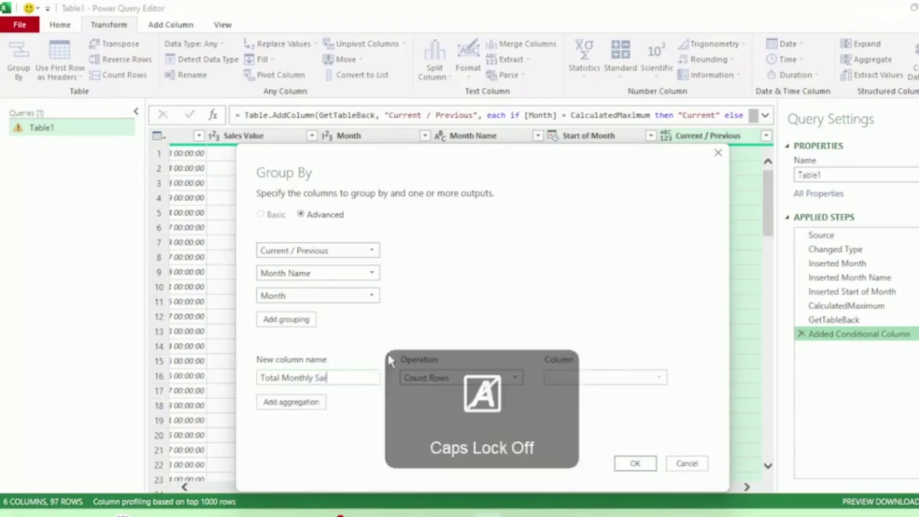
{"action": "left_click", "coordinate": [445, 378]}
{"action": "key", "text": "Escape"}
{"action": "left_click", "coordinate": [439, 399]}
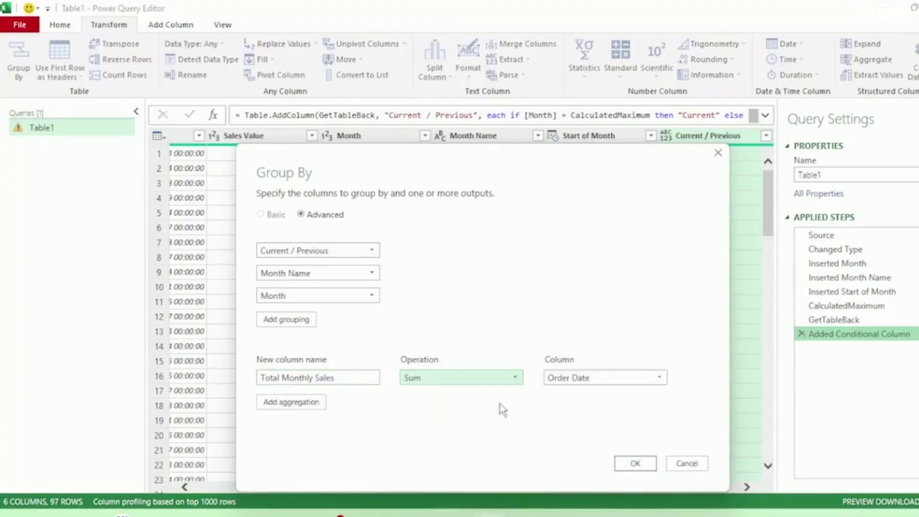
{"action": "left_click", "coordinate": [595, 383]}
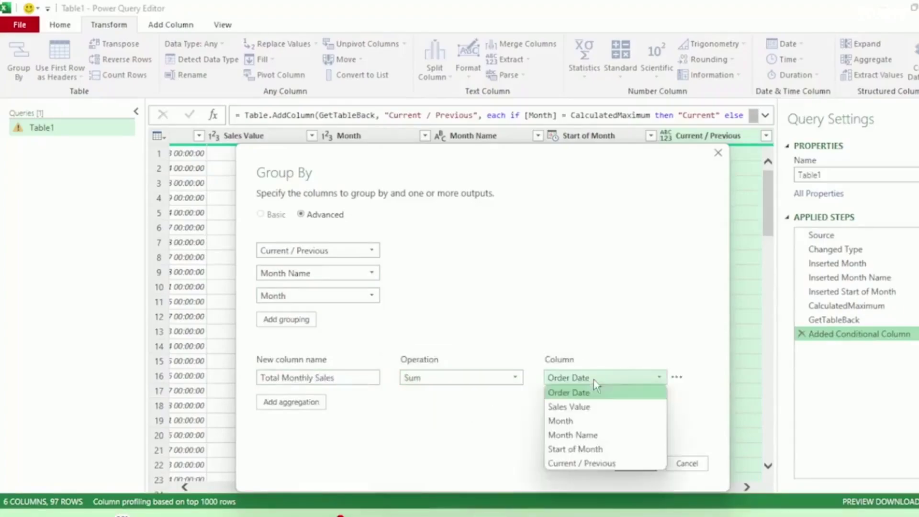
{"action": "left_click", "coordinate": [592, 406]}
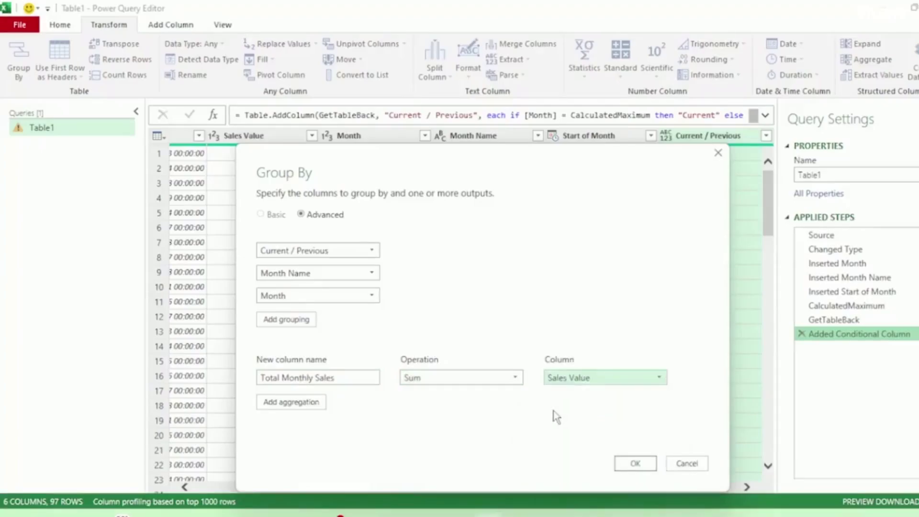
{"action": "left_click", "coordinate": [636, 463]}
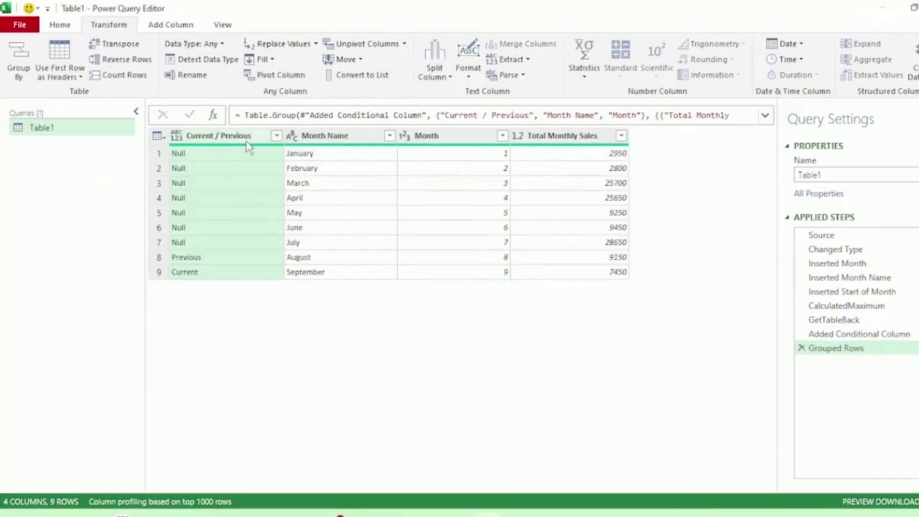
- Filter the Current / Previous column to keep only rows that do not equal Null
{"action": "left_click", "coordinate": [276, 135]}
{"action": "mouse_move", "coordinate": [177, 252]}
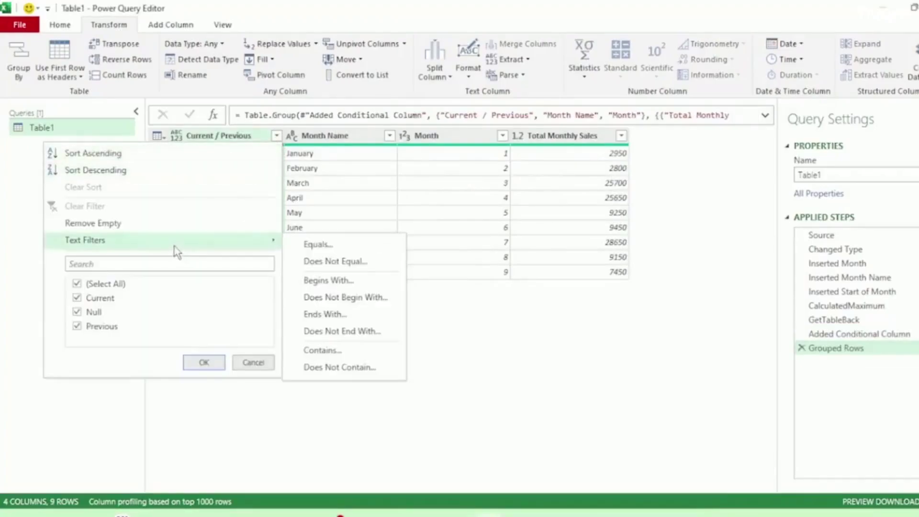
{"action": "left_click", "coordinate": [327, 262]}
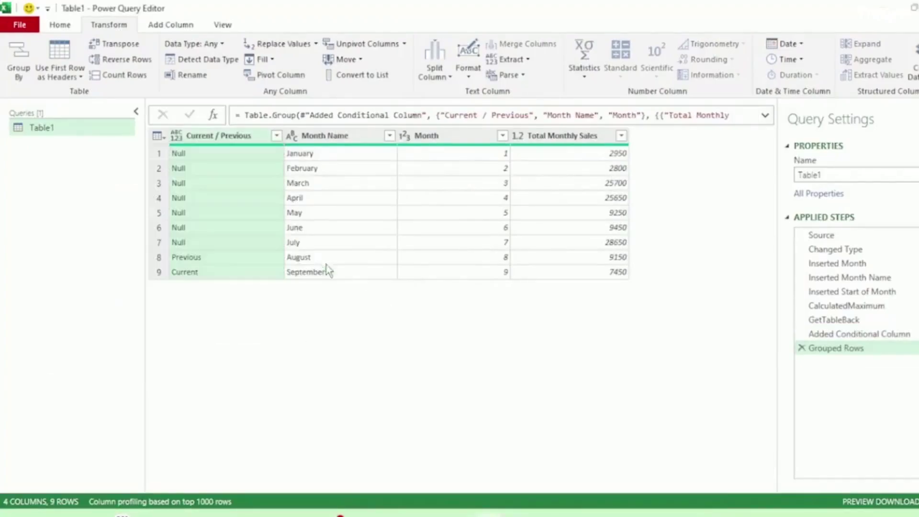
{"action": "type", "text": "N"}
{"action": "key", "text": "Caps_Lock"}
{"action": "type", "text": "ull"}
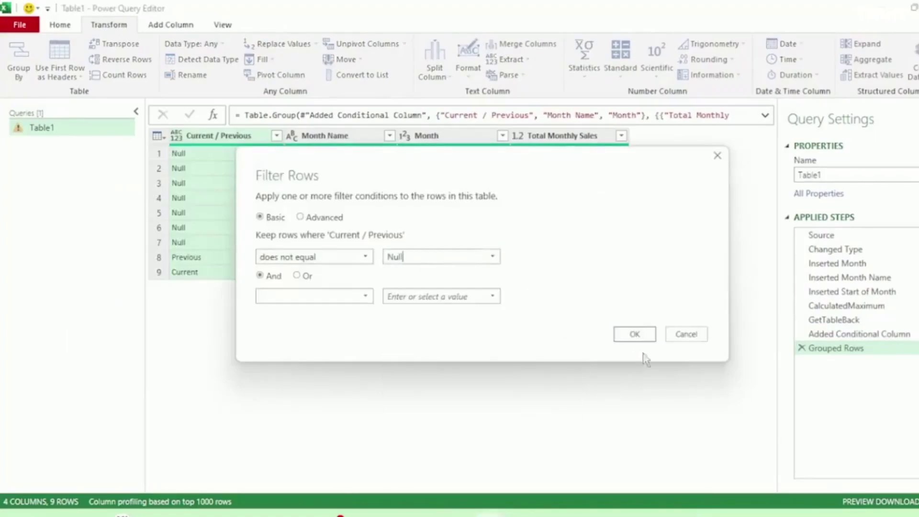
{"action": "left_click", "coordinate": [634, 335]}
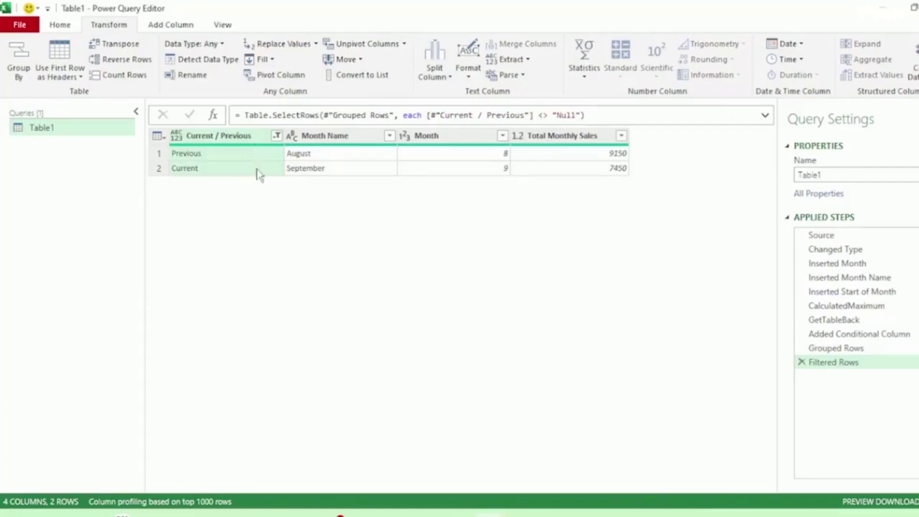
- Keep only the Month Name, Month and Total Monthly Sales columns and remove the other columns
{"action": "left_click", "coordinate": [363, 138]}
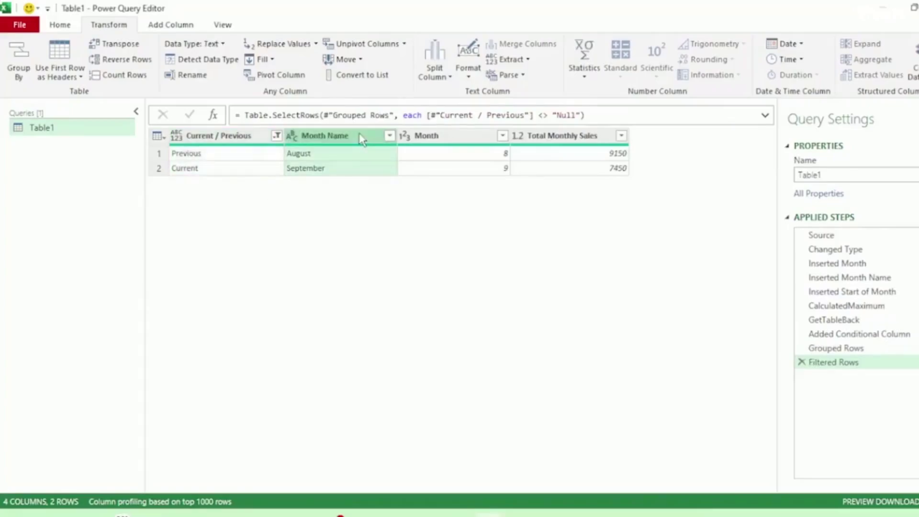
{"action": "left_click", "coordinate": [450, 142], "text": "ctrl"}
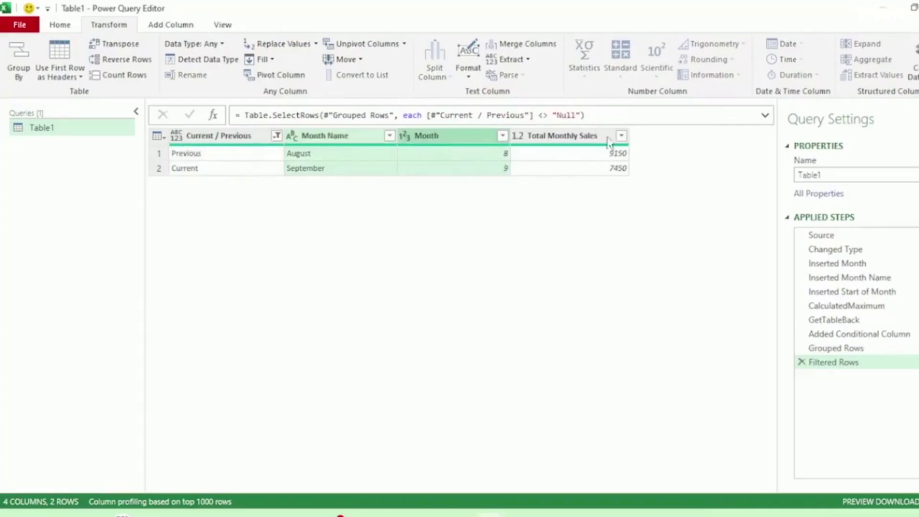
{"action": "left_click", "coordinate": [586, 140], "text": "ctrl"}
{"action": "right_click", "coordinate": [585, 139]}
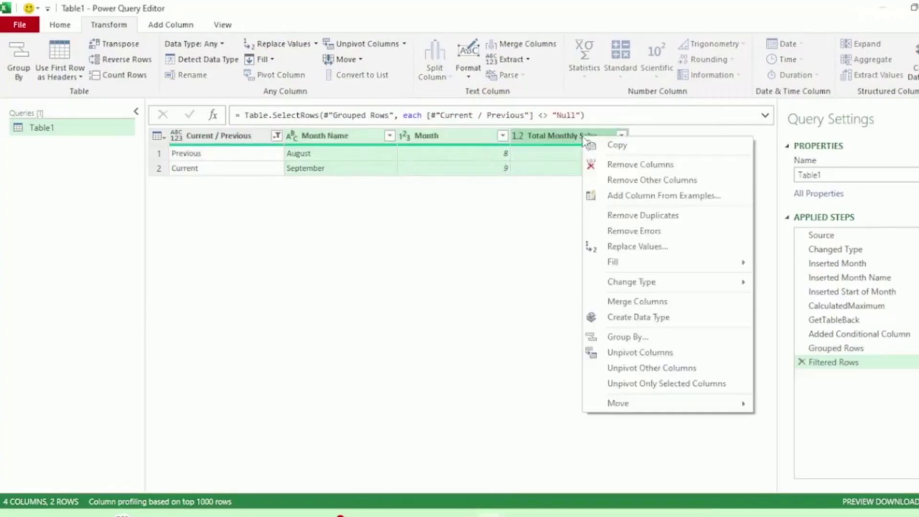
{"action": "left_click", "coordinate": [628, 180]}
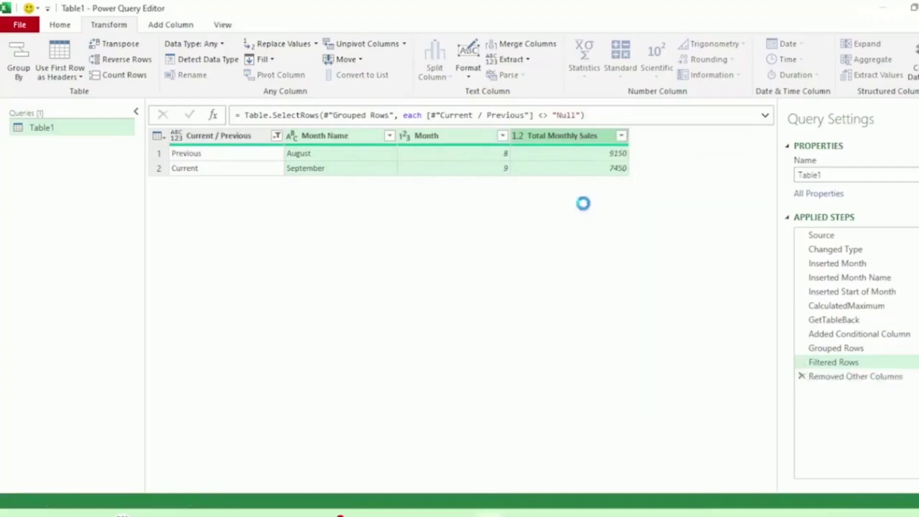
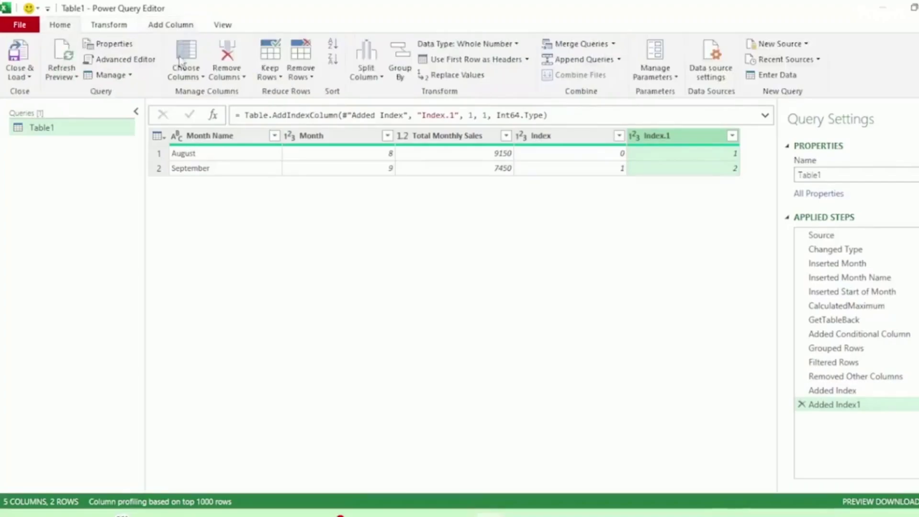
- Merge the query with itself using a Left Outer join, matching Index in the first table to Index.1 in the second
{"action": "left_click", "coordinate": [612, 44]}
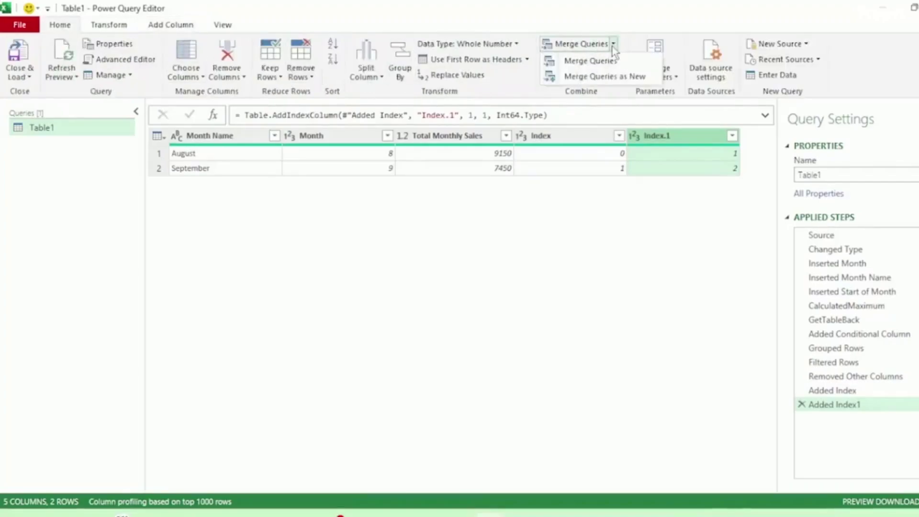
{"action": "left_click", "coordinate": [569, 60]}
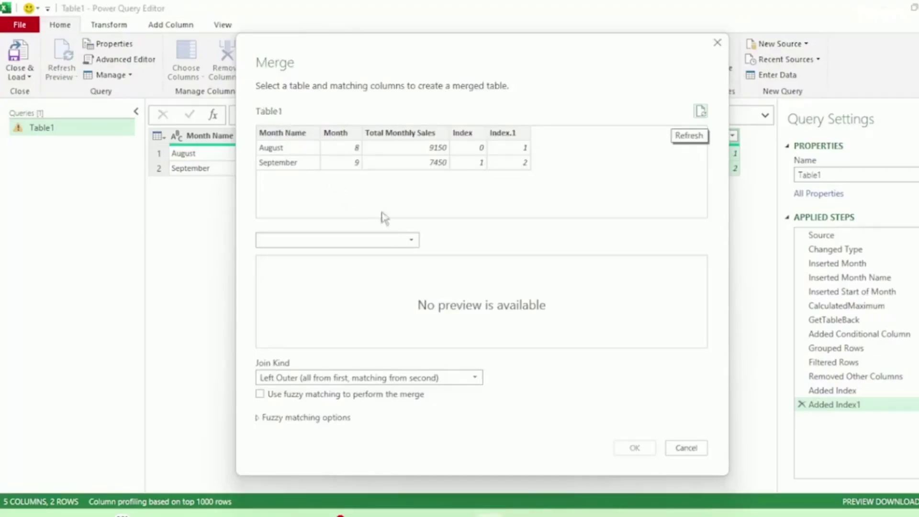
{"action": "left_click", "coordinate": [411, 240]}
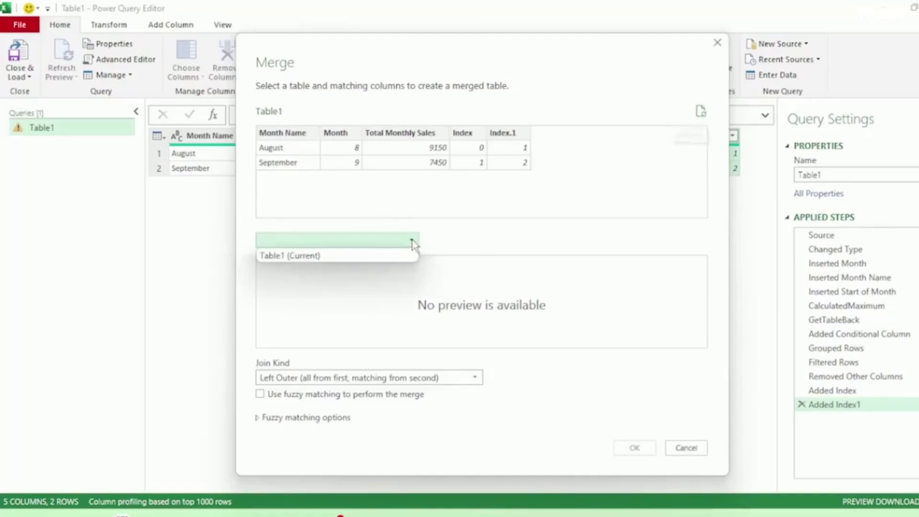
{"action": "left_click", "coordinate": [345, 255]}
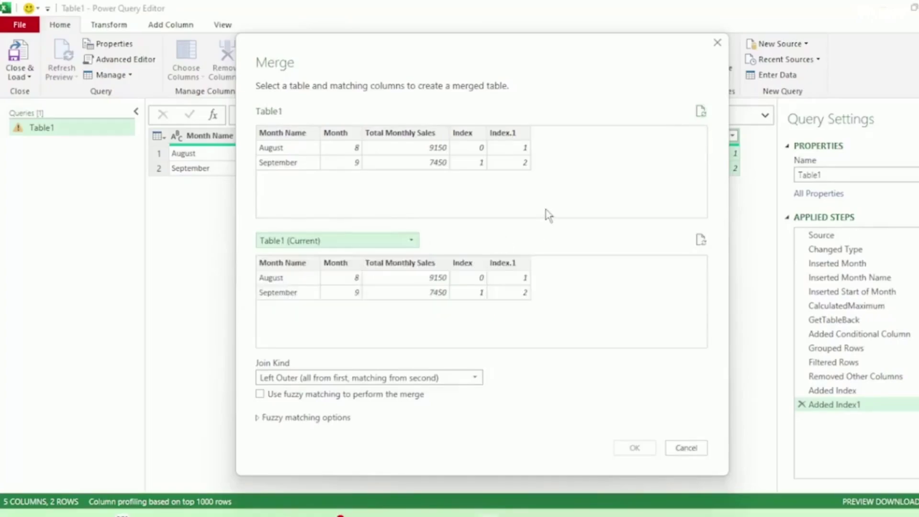
{"action": "left_click", "coordinate": [474, 134]}
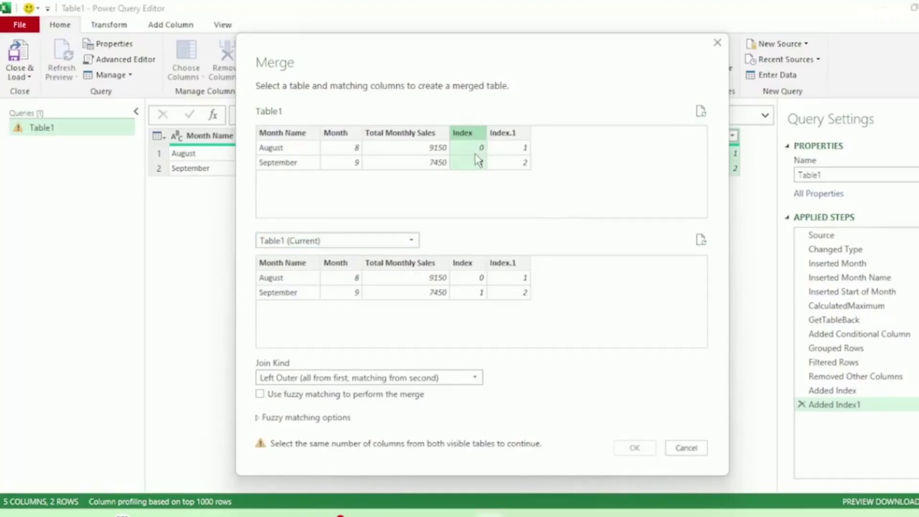
{"action": "left_click", "coordinate": [507, 271]}
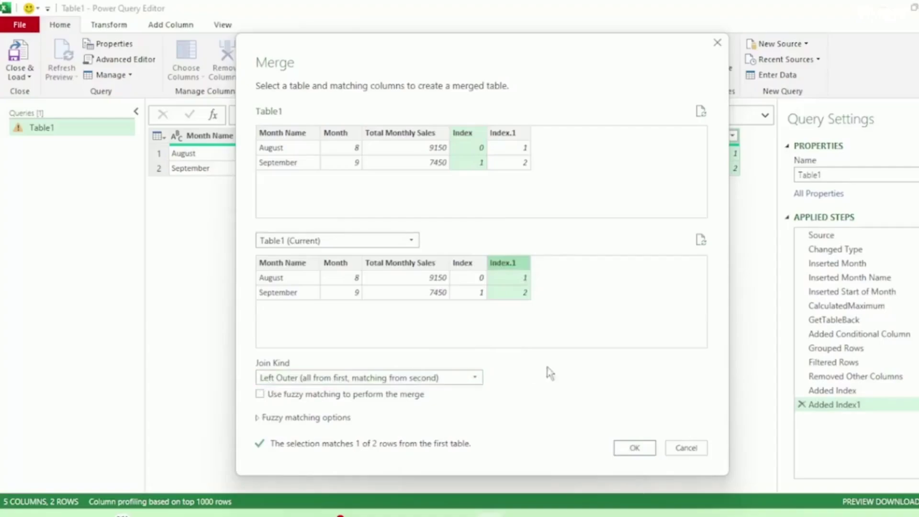
{"action": "left_click", "coordinate": [637, 448]}
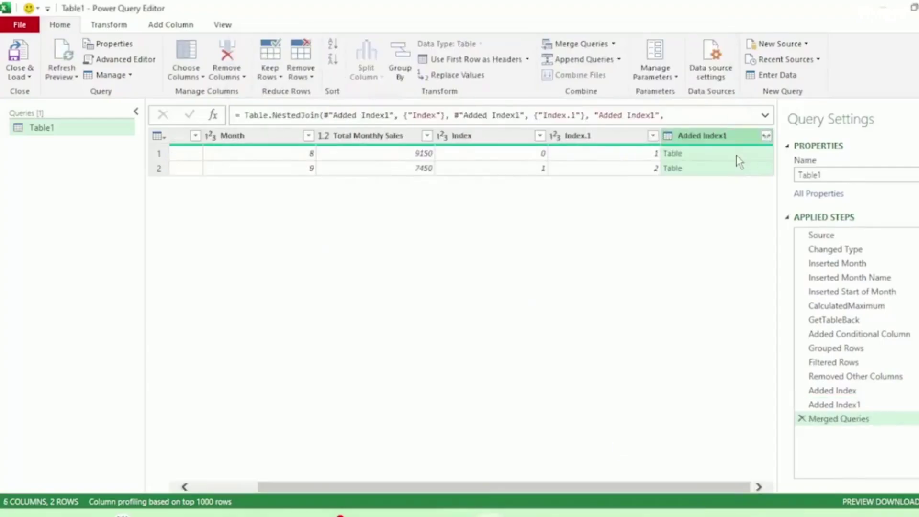
- Expand only Total Monthly Sales from the merged Added Index1 column, without the original column name as prefix
{"action": "left_click", "coordinate": [723, 154]}
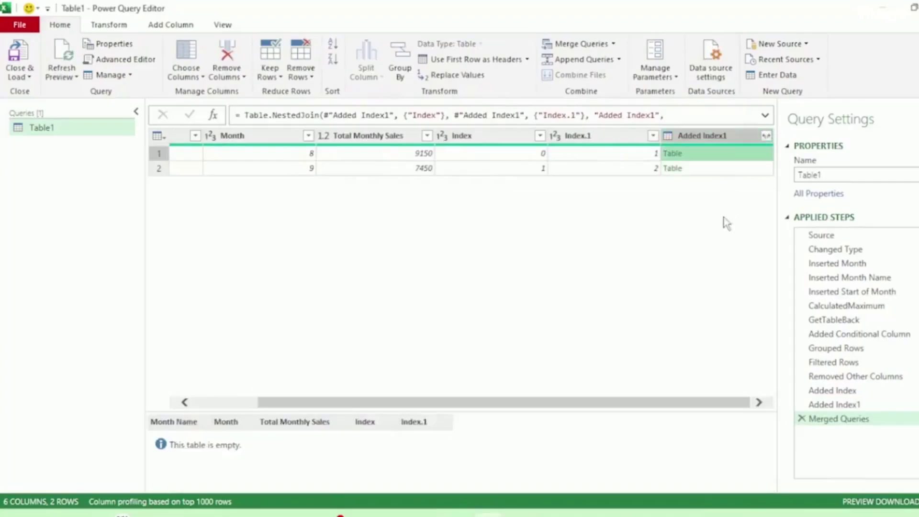
{"action": "left_click", "coordinate": [765, 135]}
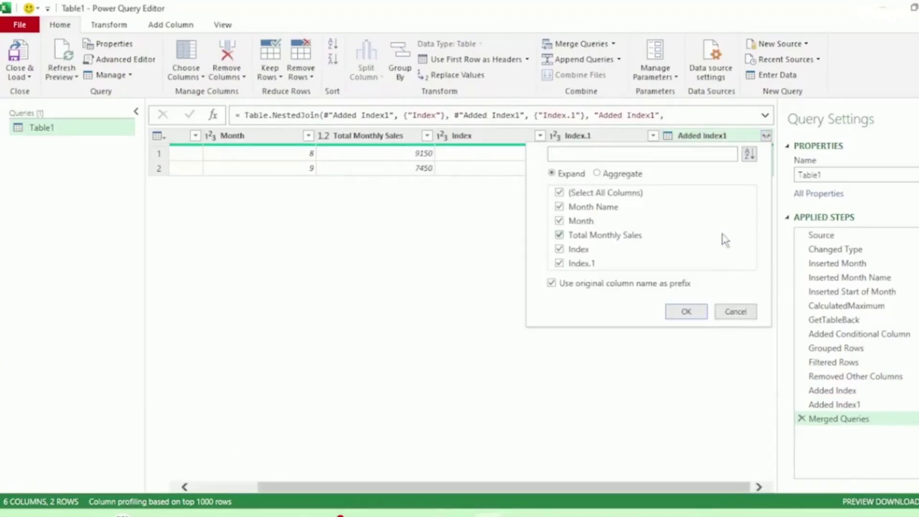
{"action": "left_click", "coordinate": [559, 191]}
{"action": "left_click", "coordinate": [559, 235]}
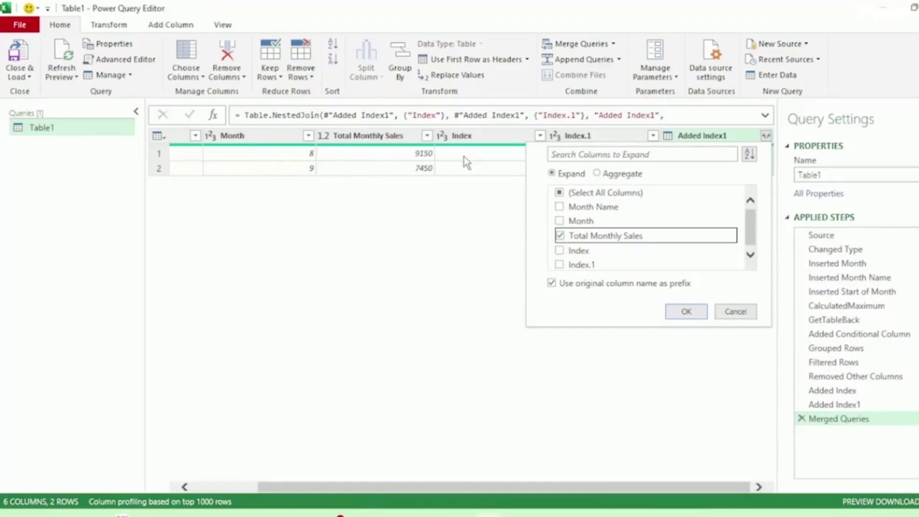
{"action": "left_click", "coordinate": [552, 277]}
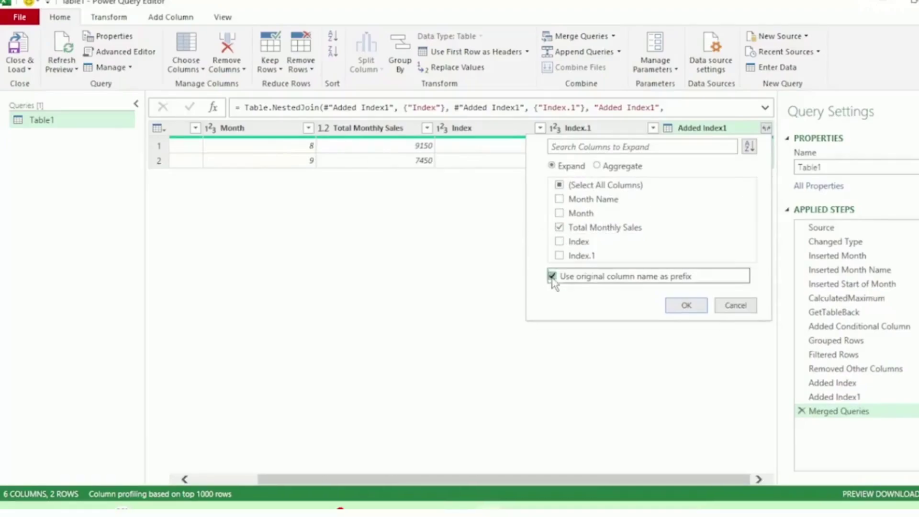
{"action": "left_click", "coordinate": [675, 310]}
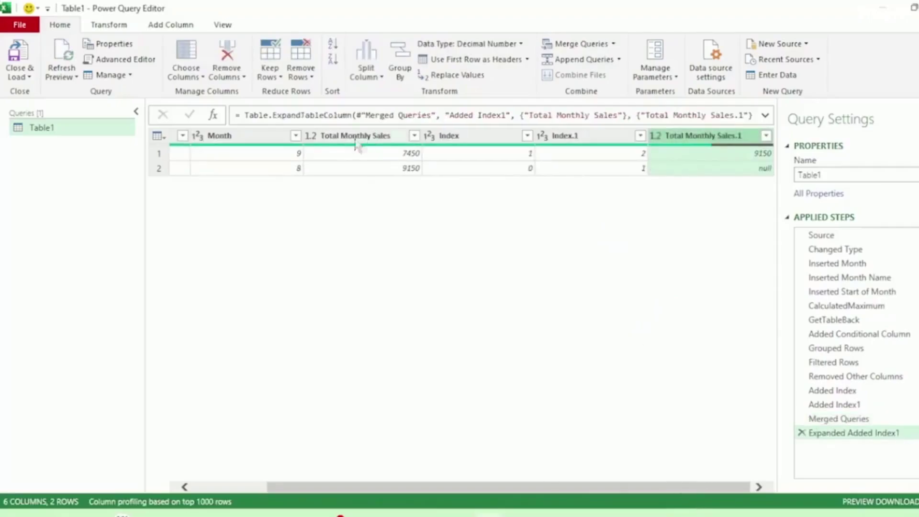
- Change the data type of the Total Monthly Sales and Total Monthly Sales.1 columns to Currency
{"action": "left_click", "coordinate": [311, 136]}
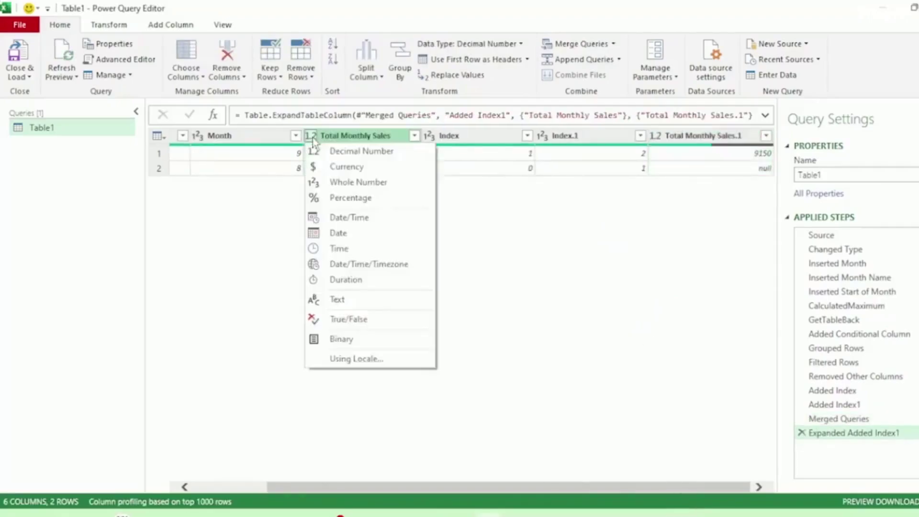
{"action": "left_click", "coordinate": [337, 167]}
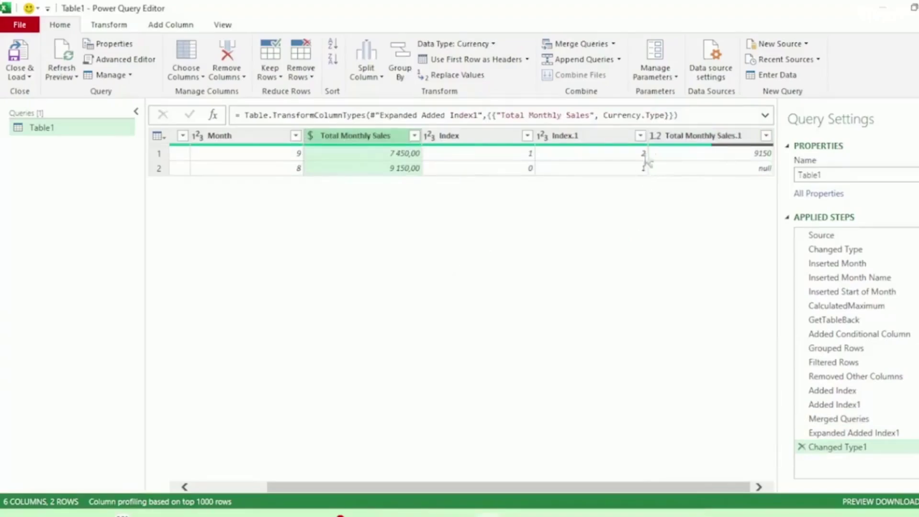
{"action": "left_click", "coordinate": [657, 137]}
{"action": "left_click", "coordinate": [656, 138]}
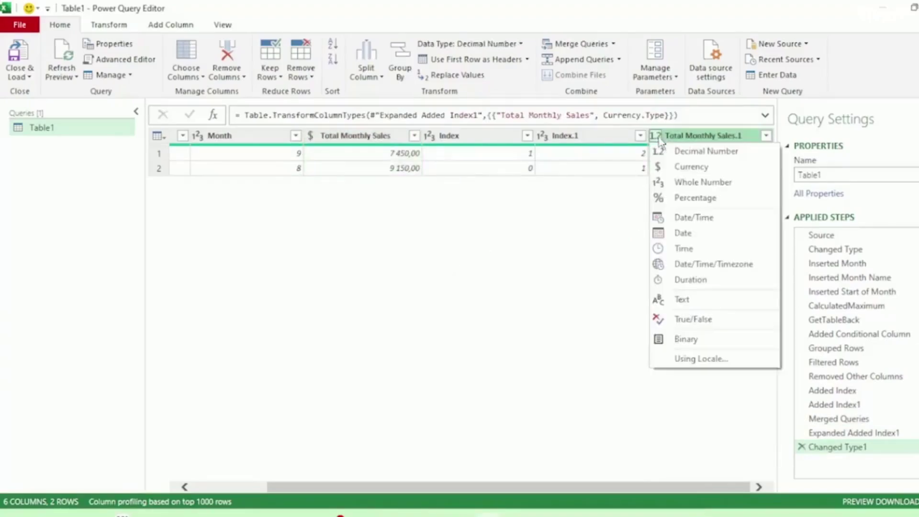
{"action": "left_click", "coordinate": [670, 168]}
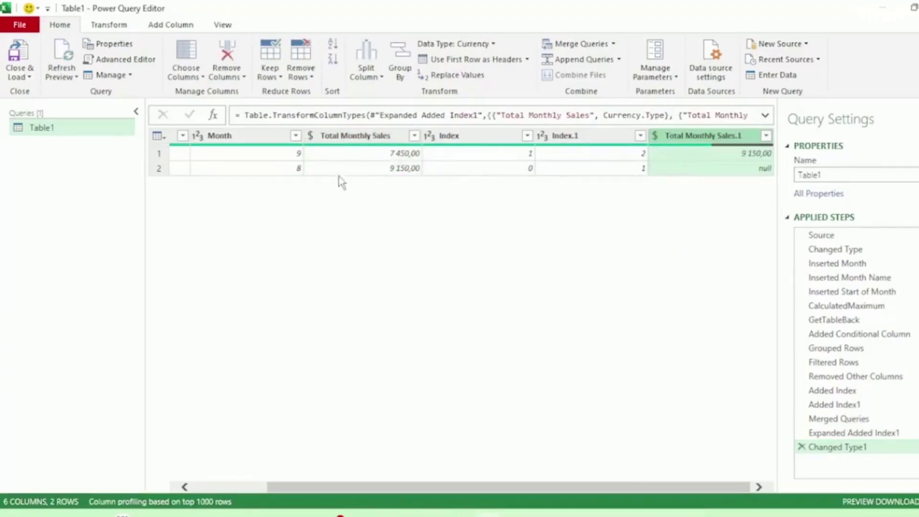
- Add a column that subtracts Total Monthly Sales.1 from Total Monthly Sales
{"action": "left_click", "coordinate": [346, 139]}
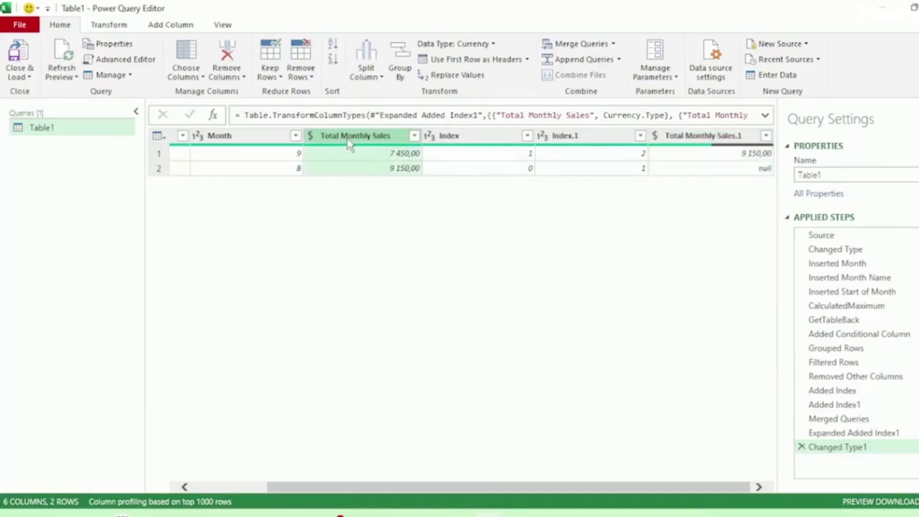
{"action": "left_click", "coordinate": [695, 139]}
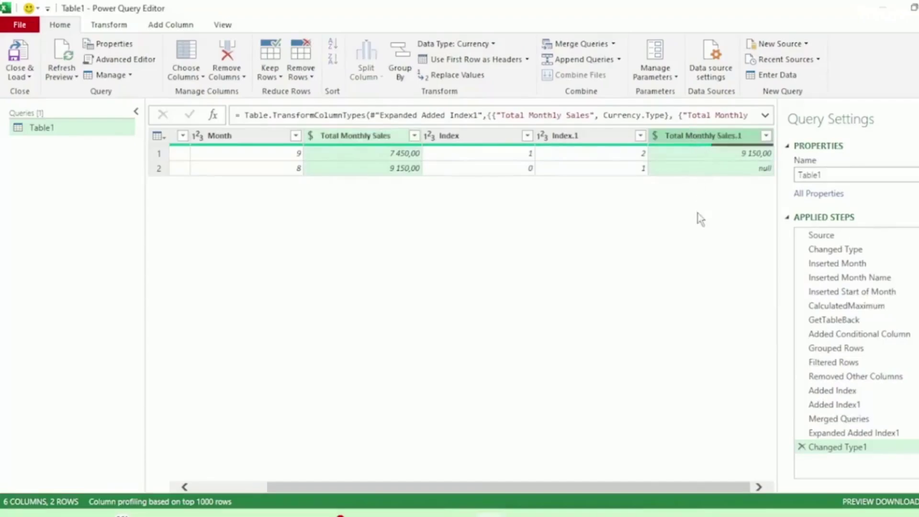
{"action": "left_click", "coordinate": [181, 29]}
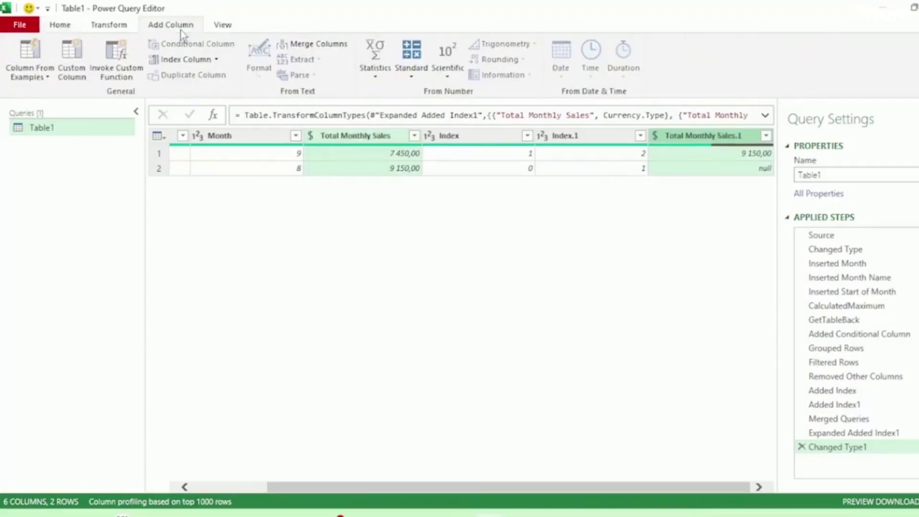
{"action": "left_click", "coordinate": [410, 67]}
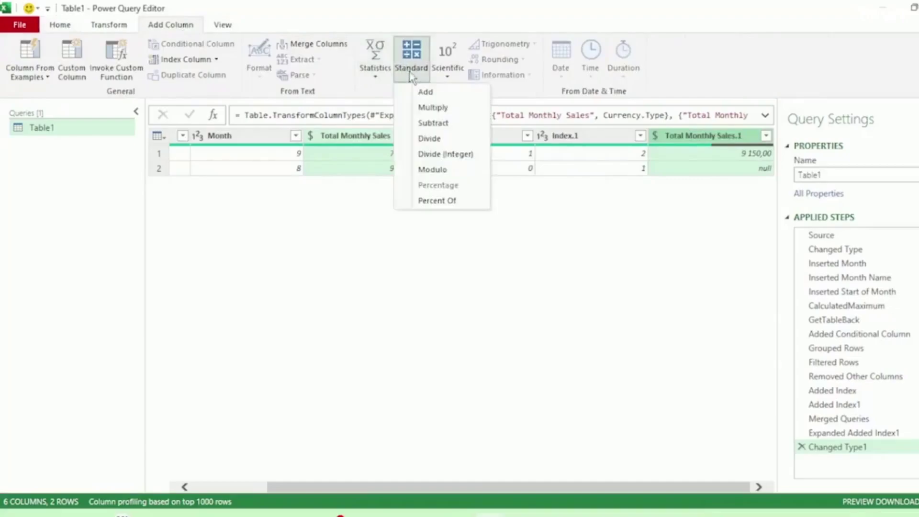
{"action": "left_click", "coordinate": [425, 124]}
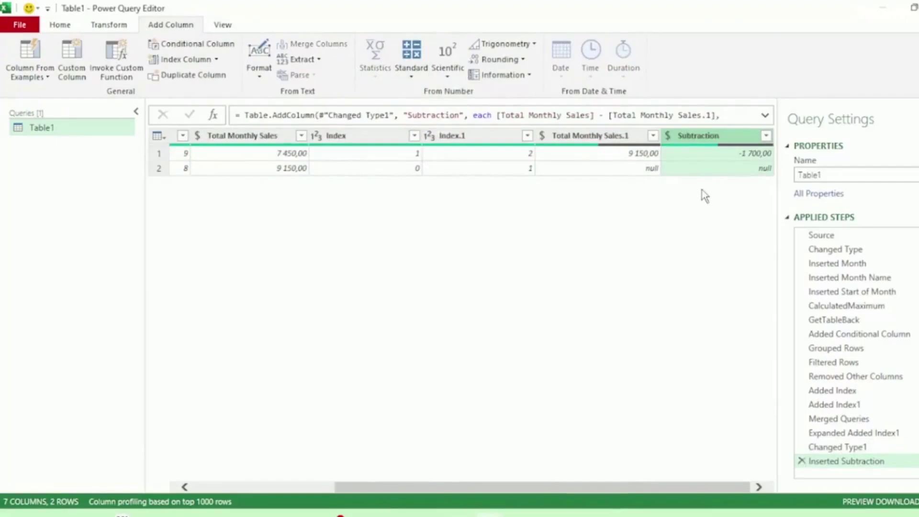
- Keep only the Month Name, Total Monthly Sales, Total Monthly Sales.1 and Subtraction columns and remove the other columns
{"action": "left_click_drag", "start_coordinate": [565, 487], "coordinate": [355, 470]}
{"action": "left_click", "coordinate": [241, 139]}
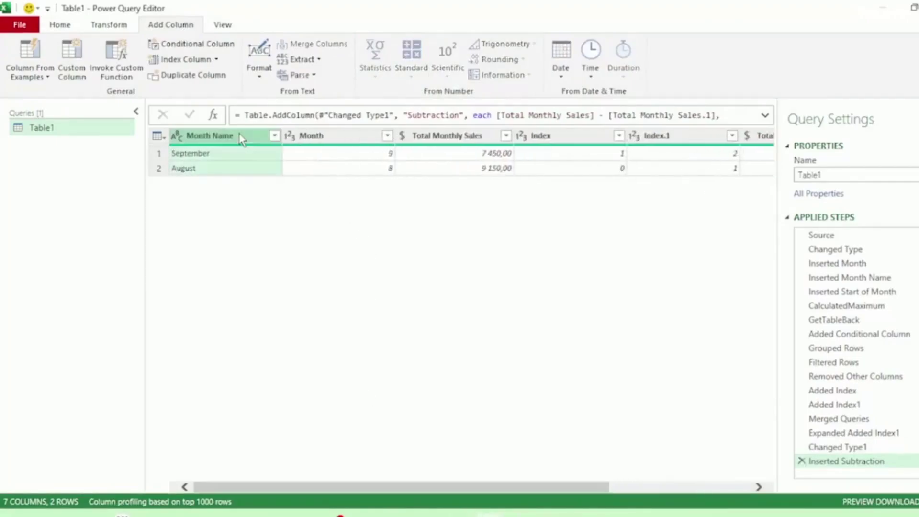
{"action": "left_click", "coordinate": [480, 136], "text": "ctrl"}
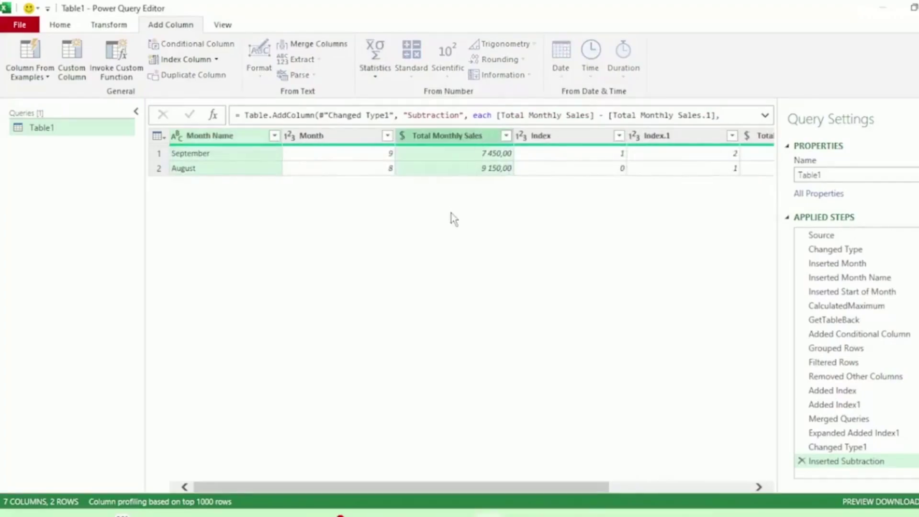
{"action": "scroll", "coordinate": [454, 220], "scroll_direction": "right", "scroll_amount": 3}
{"action": "left_click", "coordinate": [597, 139], "text": "ctrl"}
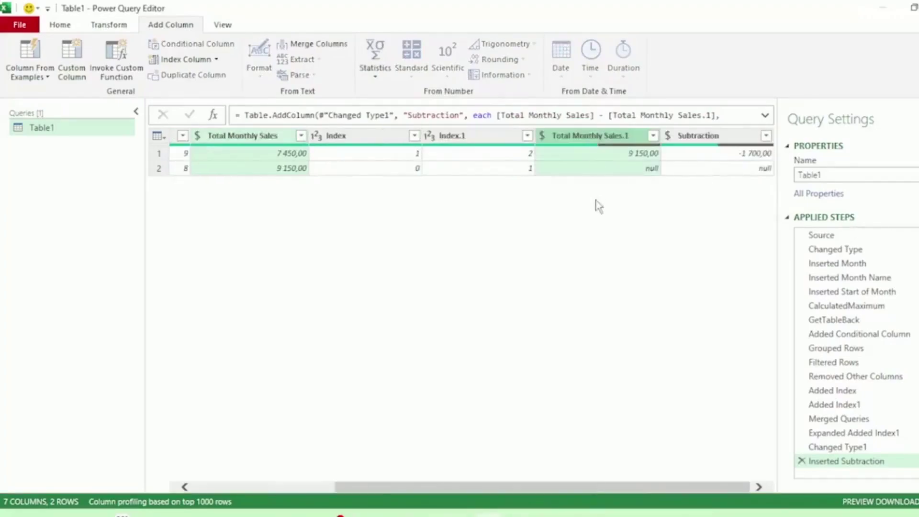
{"action": "left_click", "coordinate": [720, 138], "text": "ctrl"}
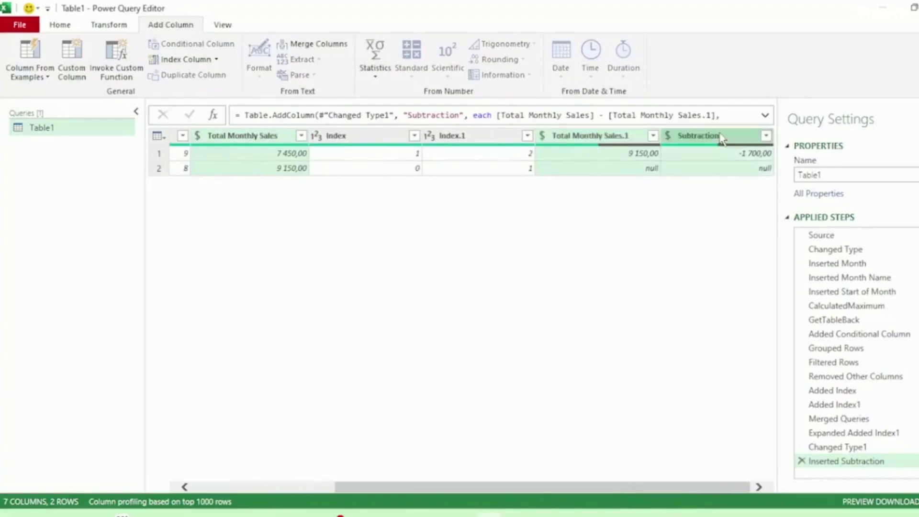
{"action": "right_click", "coordinate": [722, 139]}
{"action": "left_click", "coordinate": [764, 177]}
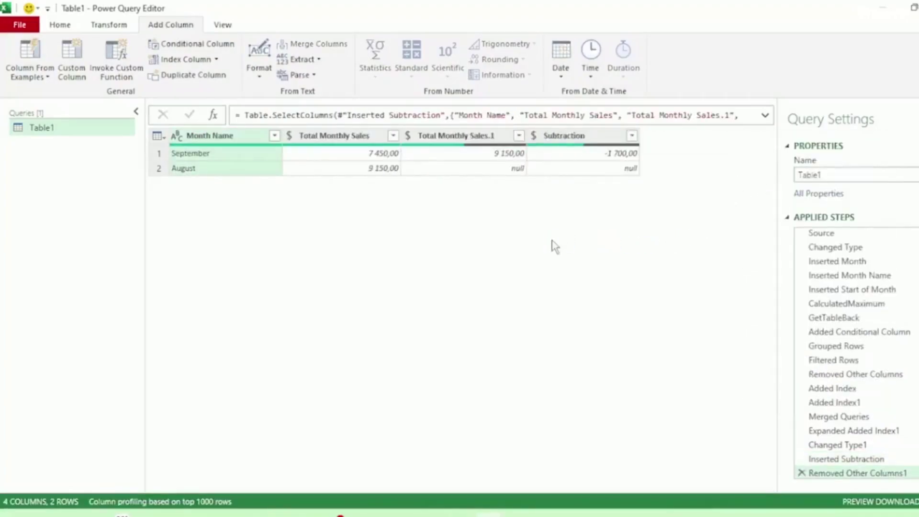
- Fill down the null values in the Total Monthly Sales.1 and Subtraction columns
{"action": "left_click", "coordinate": [474, 139]}
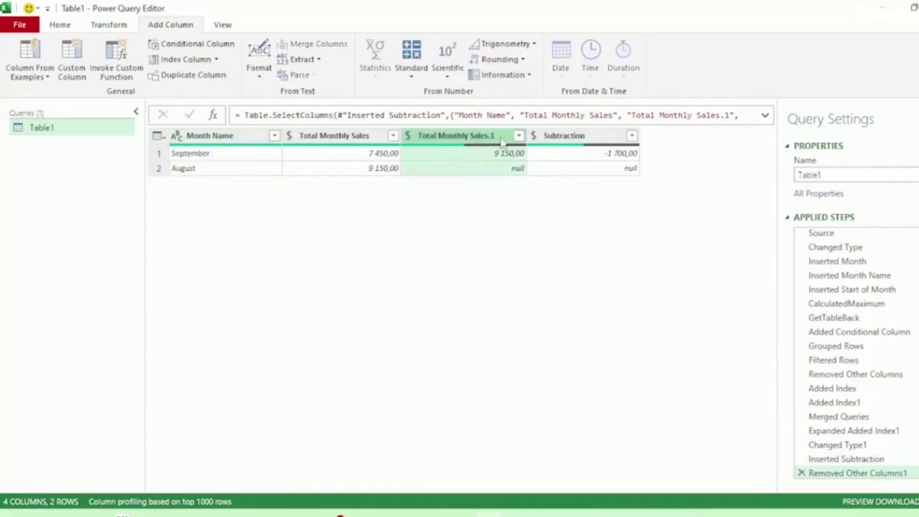
{"action": "left_click", "coordinate": [589, 140], "text": "ctrl"}
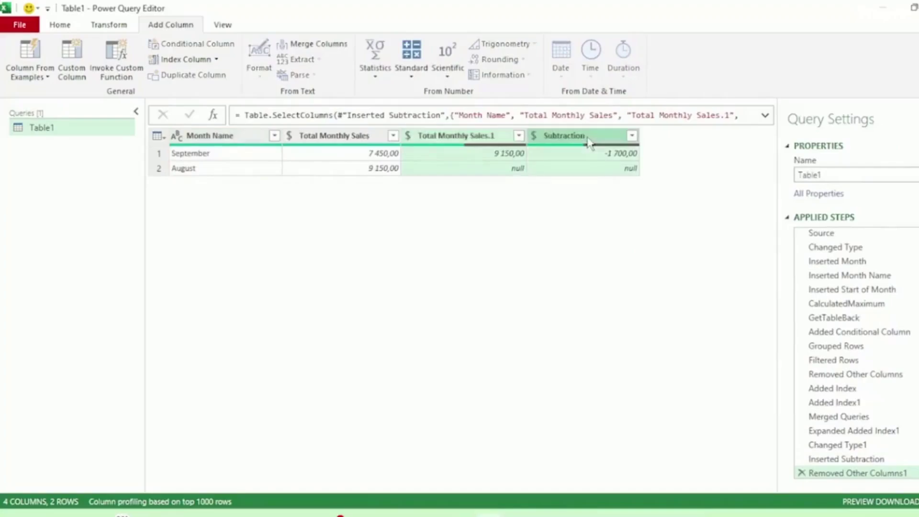
{"action": "right_click", "coordinate": [591, 141]}
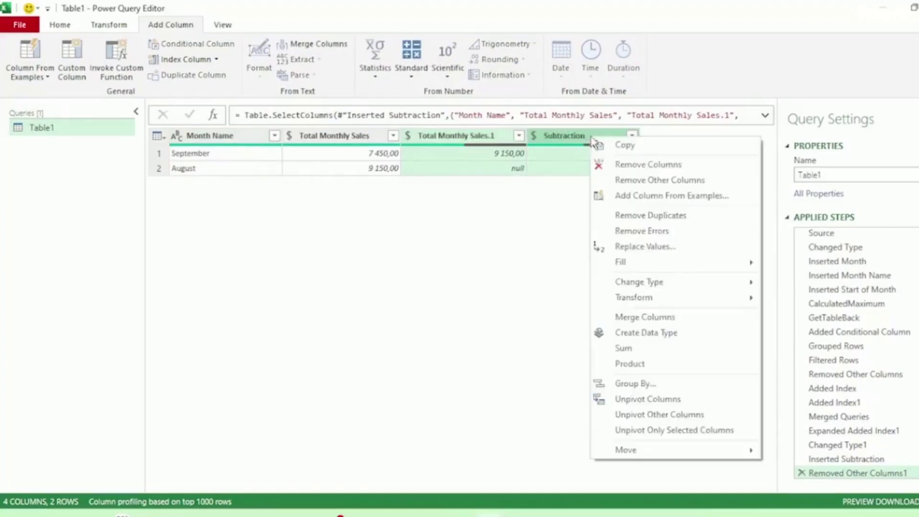
{"action": "mouse_move", "coordinate": [639, 268]}
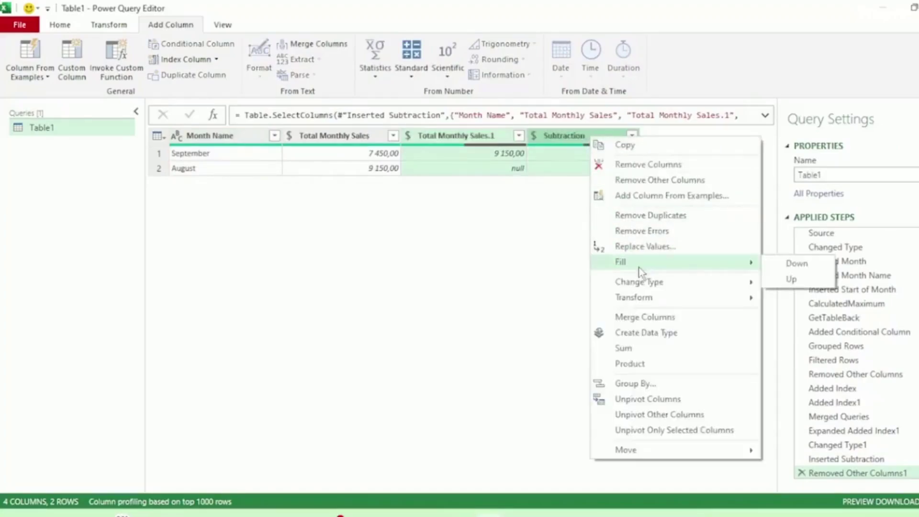
{"action": "left_click", "coordinate": [788, 266]}
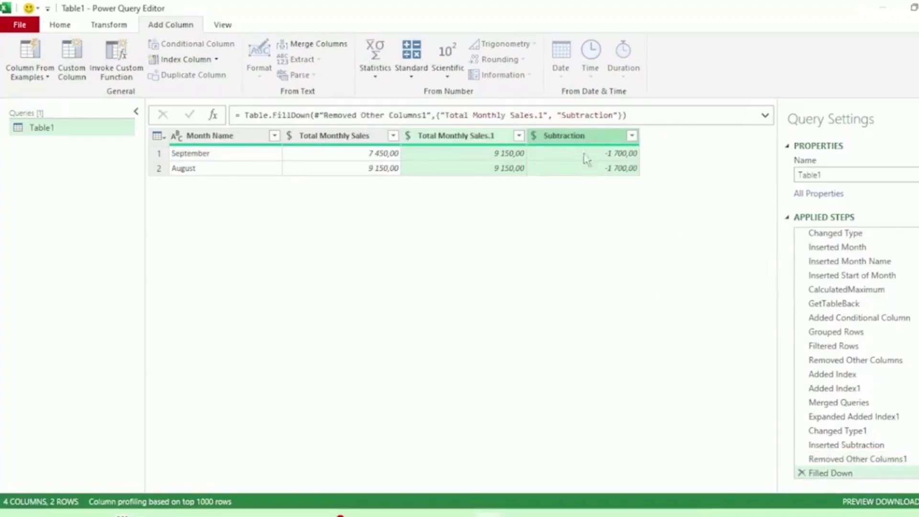
- Rename the Subtraction column to Difference from Current to Previous
{"action": "double_click", "coordinate": [582, 137]}
{"action": "type", "text": "Difference from"}
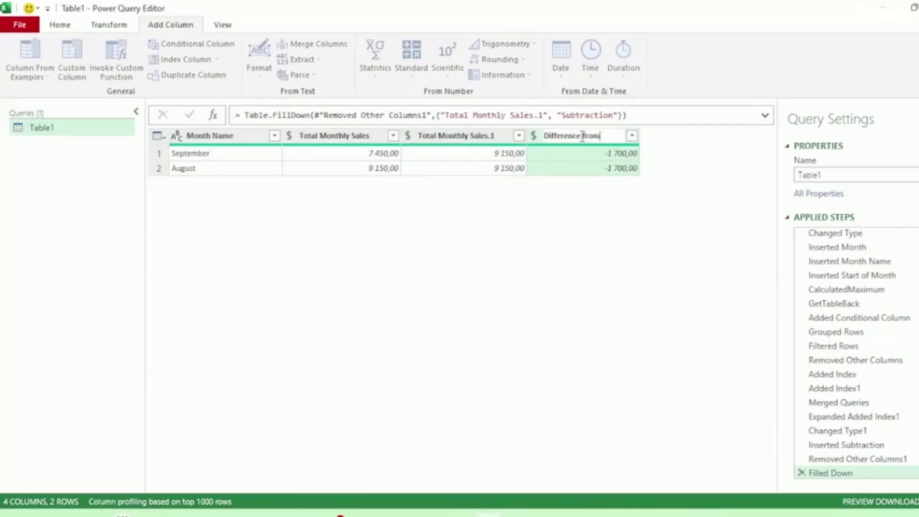
{"action": "type", "text": " Current to Previous"}
{"action": "key", "text": "Return"}
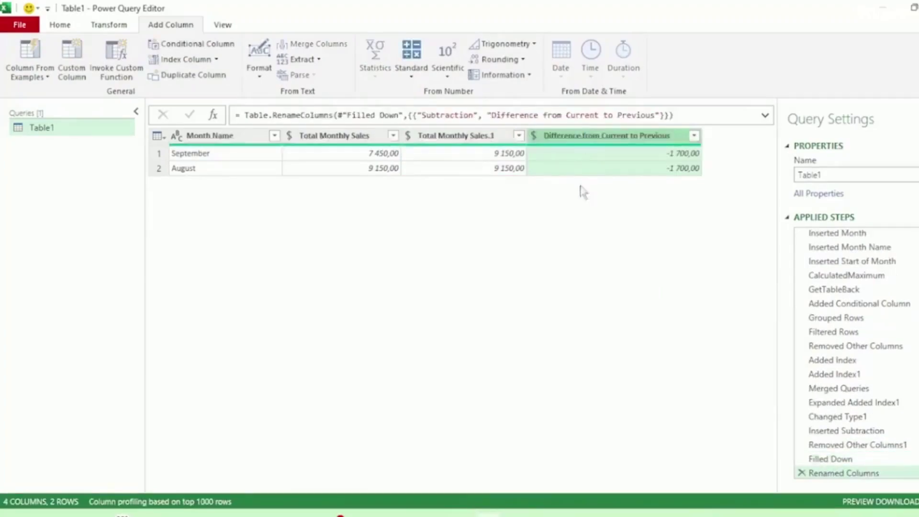
- Keep only the Month Name, Total Monthly Sales and Difference from Current to Previous columns and remove the other column
{"action": "left_click", "coordinate": [238, 141]}
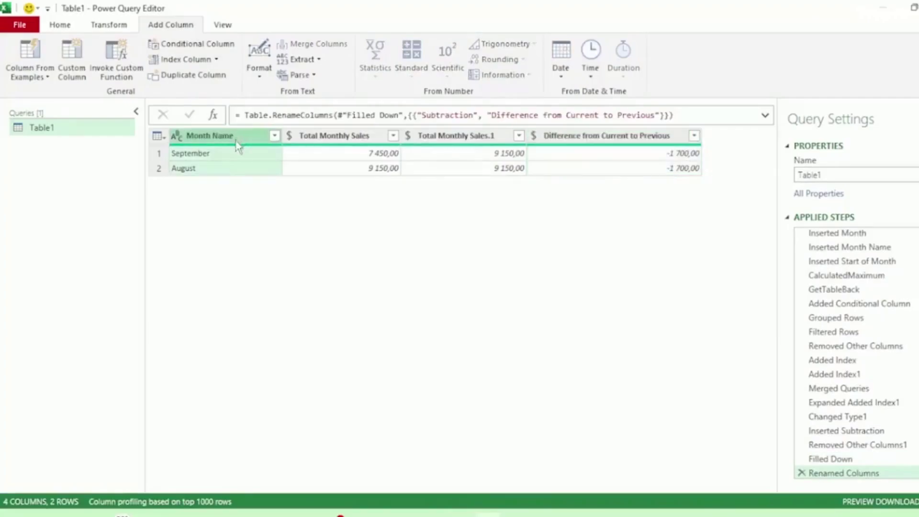
{"action": "left_click", "coordinate": [355, 137], "text": "ctrl"}
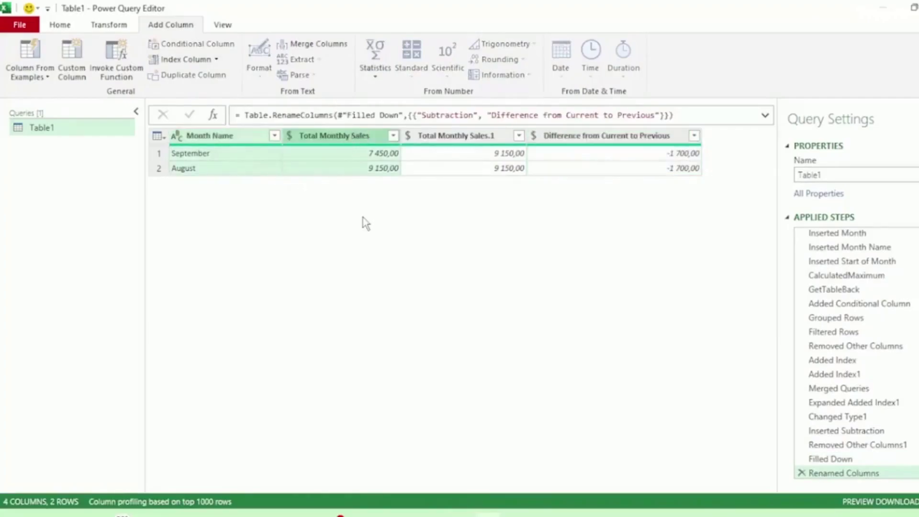
{"action": "left_click", "coordinate": [610, 136], "text": "ctrl"}
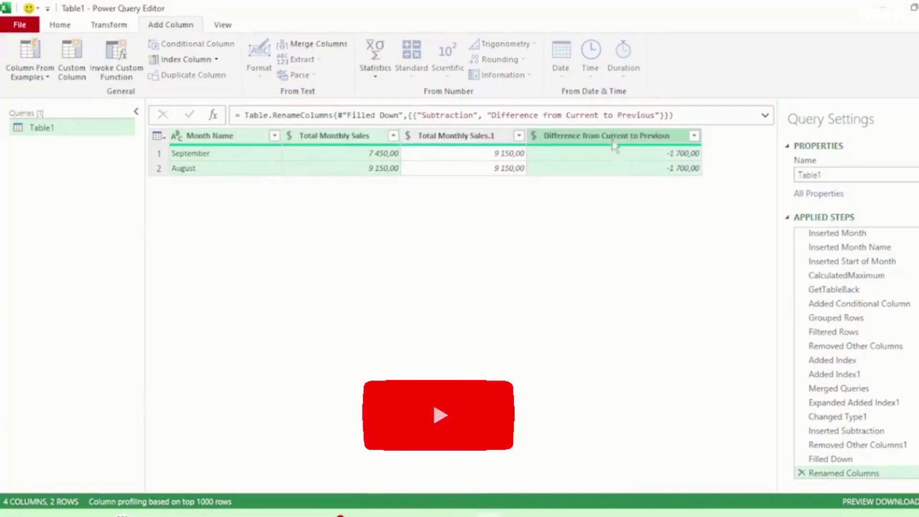
{"action": "right_click", "coordinate": [607, 132]}
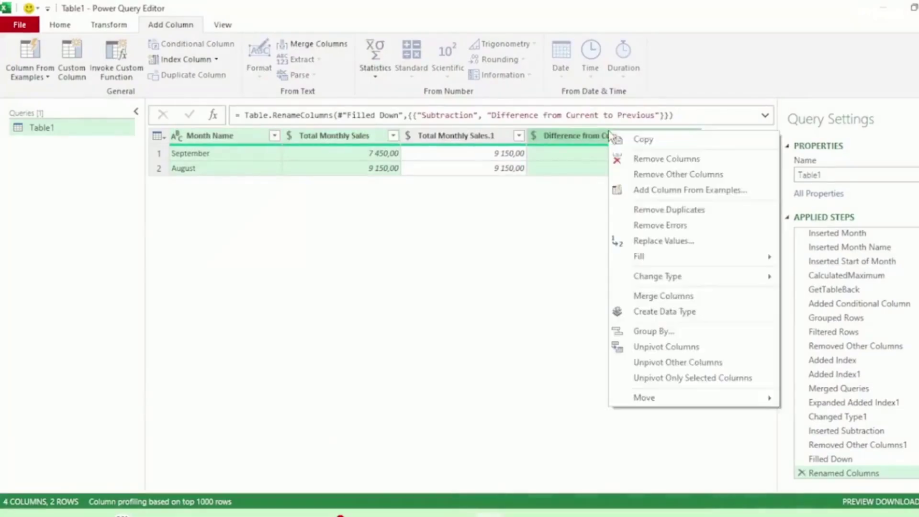
{"action": "left_click", "coordinate": [650, 181]}
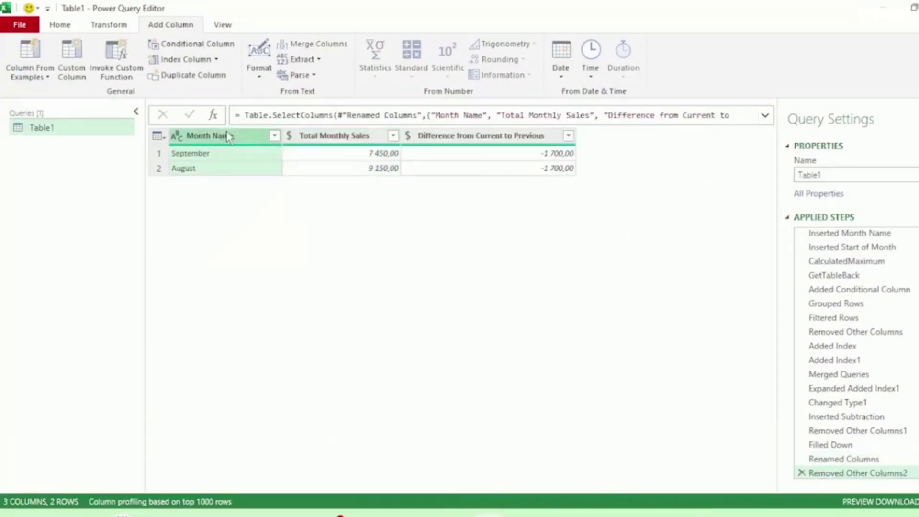
- Pivot the Month Name column using Total Monthly Sales as the values column
{"action": "left_click", "coordinate": [112, 26]}
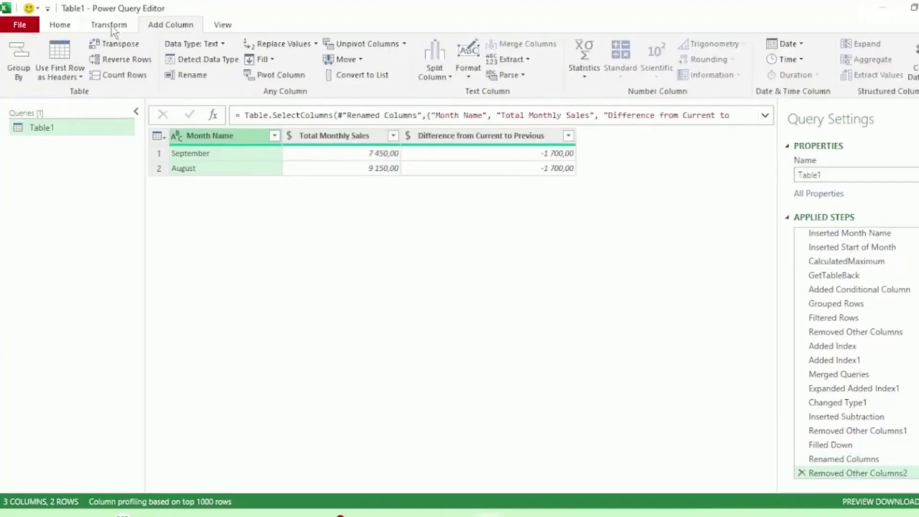
{"action": "left_click", "coordinate": [276, 75]}
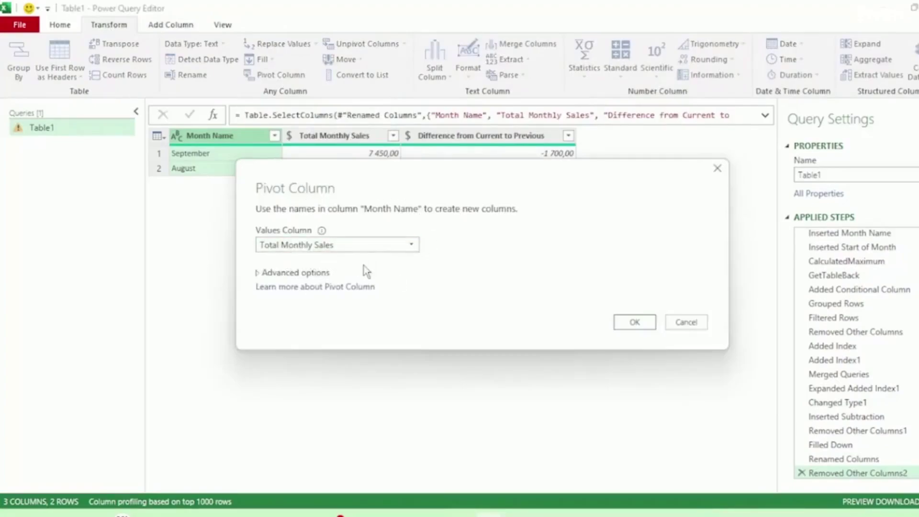
{"action": "left_click", "coordinate": [631, 323]}
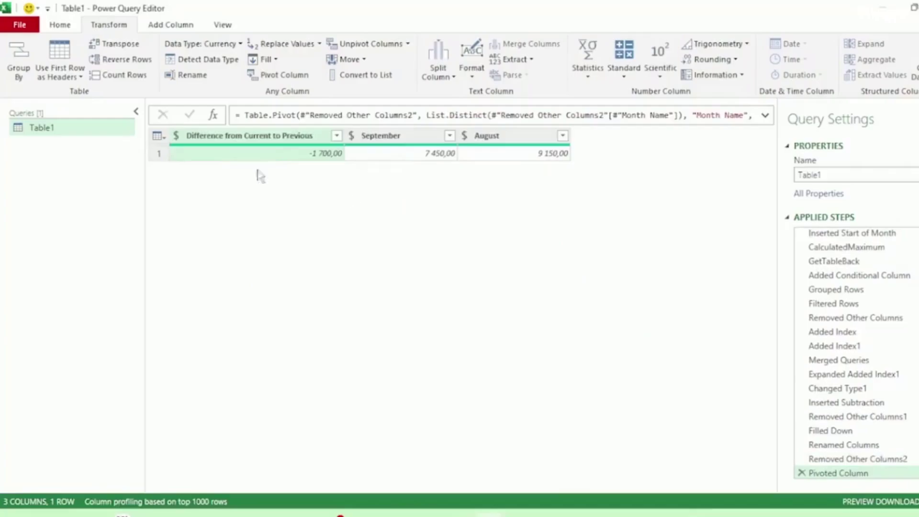
- Close and load the query to the worksheet, and format its result row in the $ English (United States) accounting format
{"action": "left_click", "coordinate": [19, 24]}
{"action": "left_click", "coordinate": [42, 82]}
{"action": "left_click_drag", "start_coordinate": [306, 177], "coordinate": [498, 176]}
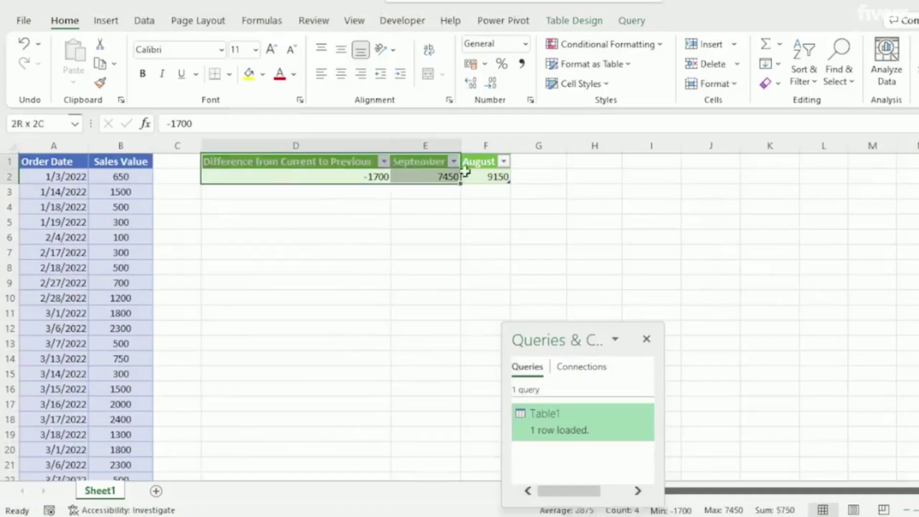
{"action": "left_click", "coordinate": [484, 64]}
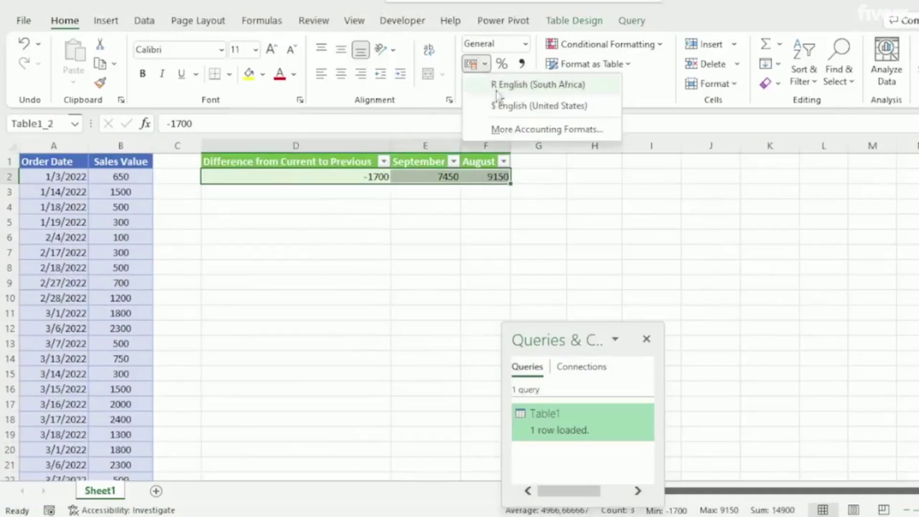
{"action": "left_click", "coordinate": [523, 103]}
- Move the order rows dated 10/1/2022 to 10/16/2022 up to the end of the sales table and refresh the query's result table
{"action": "left_click_drag", "start_coordinate": [53, 313], "coordinate": [123, 403]}
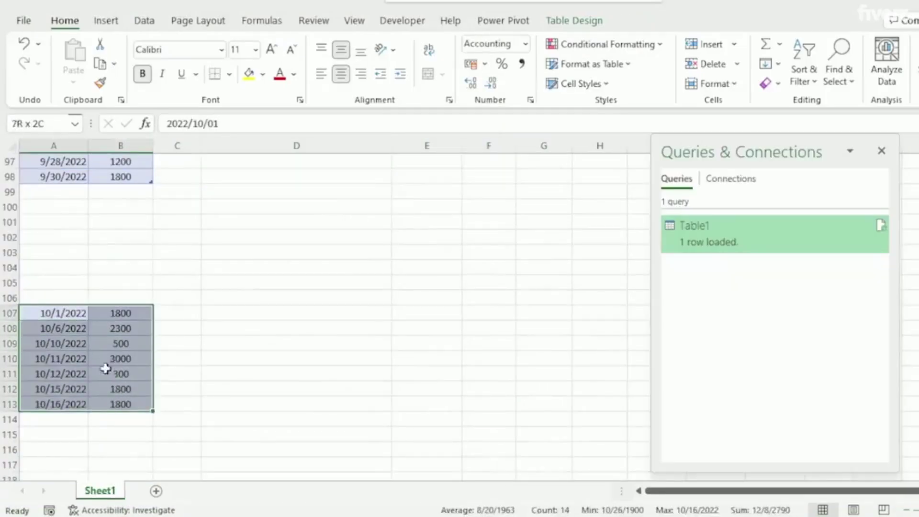
{"action": "left_click_drag", "start_coordinate": [56, 311], "coordinate": [114, 231]}
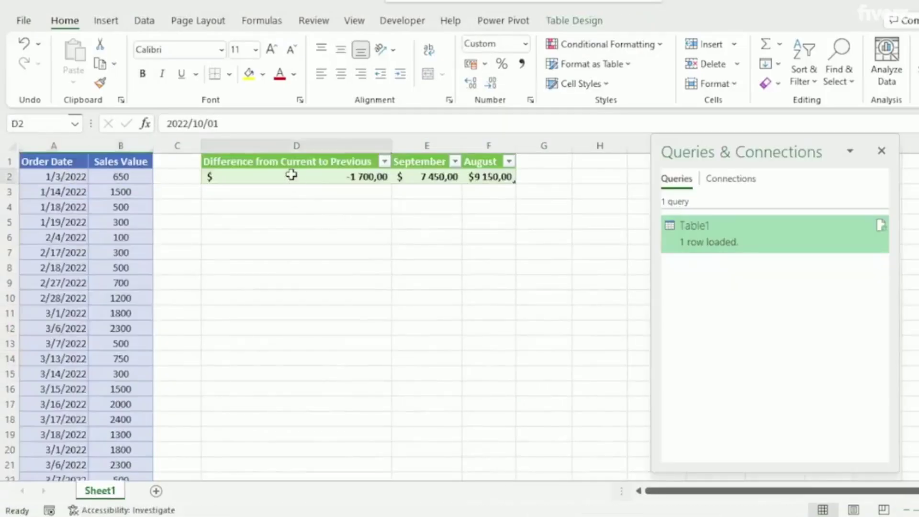
{"action": "left_click", "coordinate": [292, 173]}
{"action": "right_click", "coordinate": [293, 174]}
{"action": "left_click", "coordinate": [335, 198]}
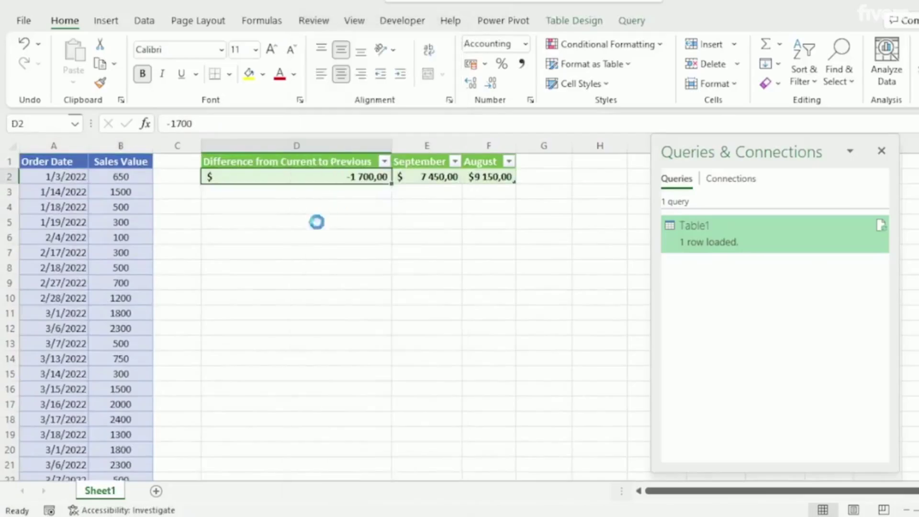